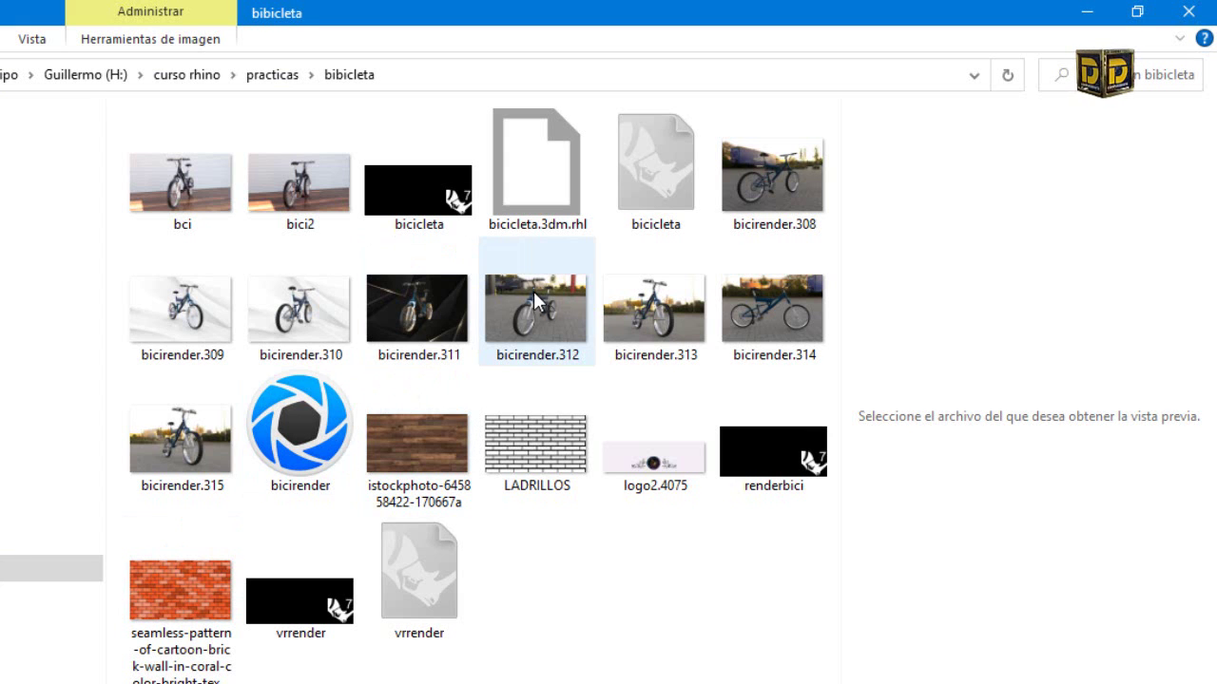
Open the bicirender.308 image and look through the bicycle renders in sequence up to bicirender.315
left_click(798, 194)
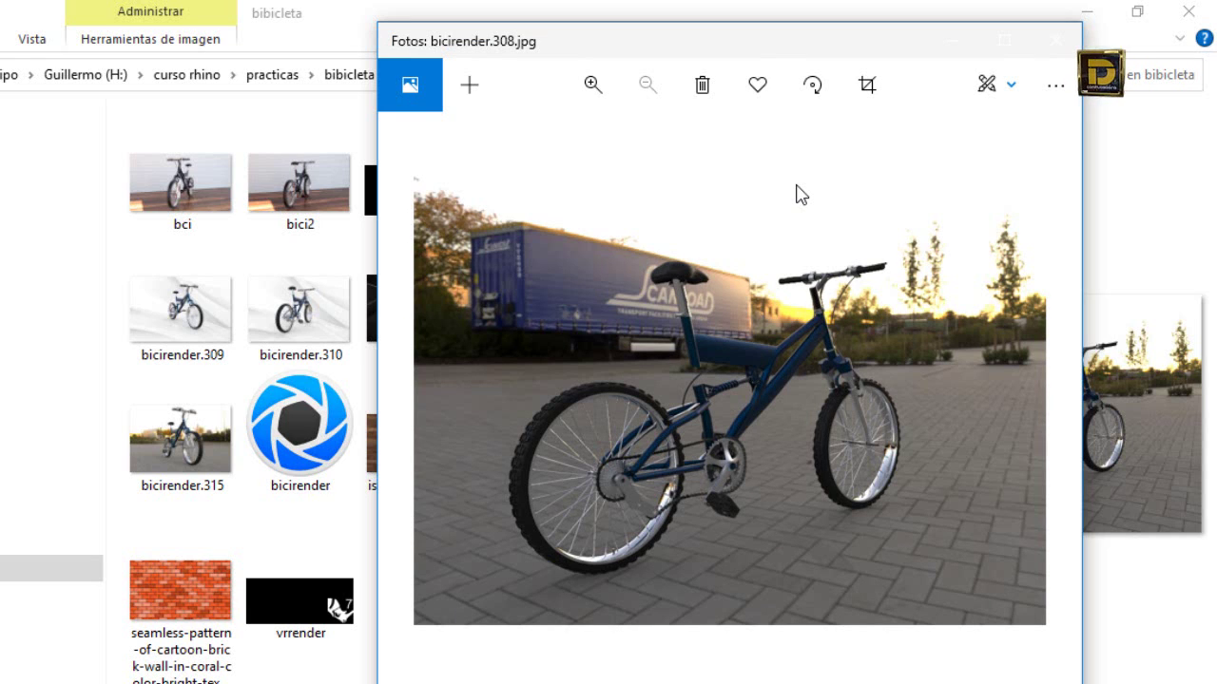
key("Right")
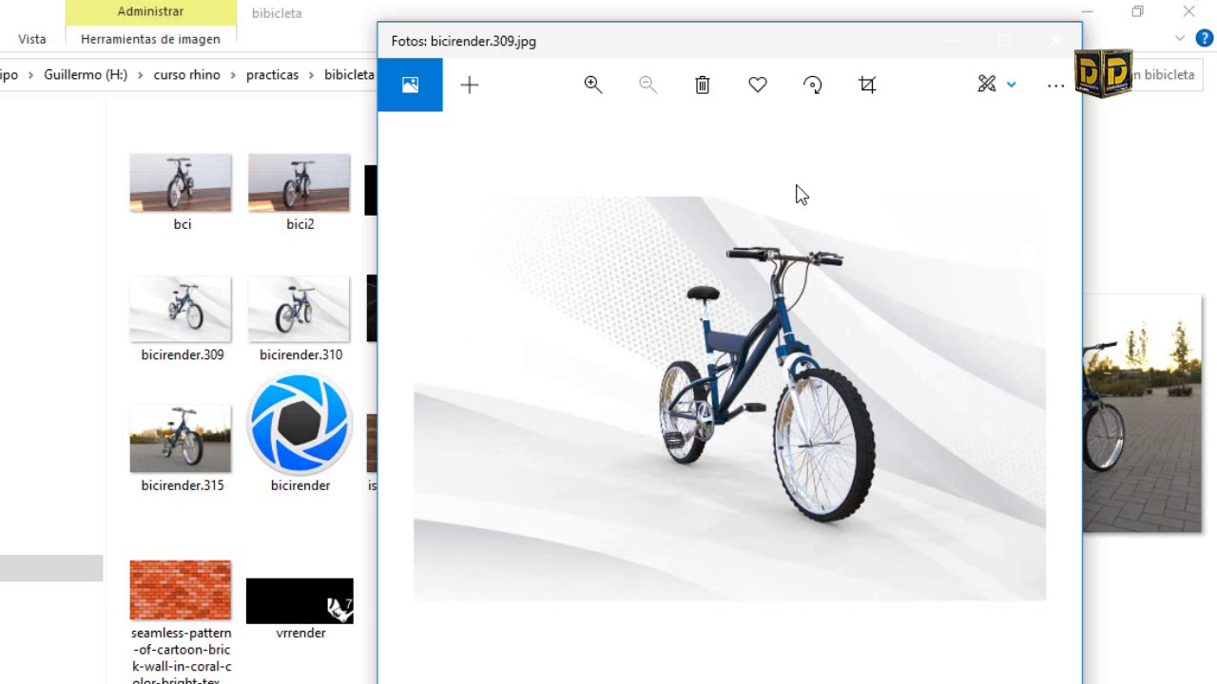
key("Right")
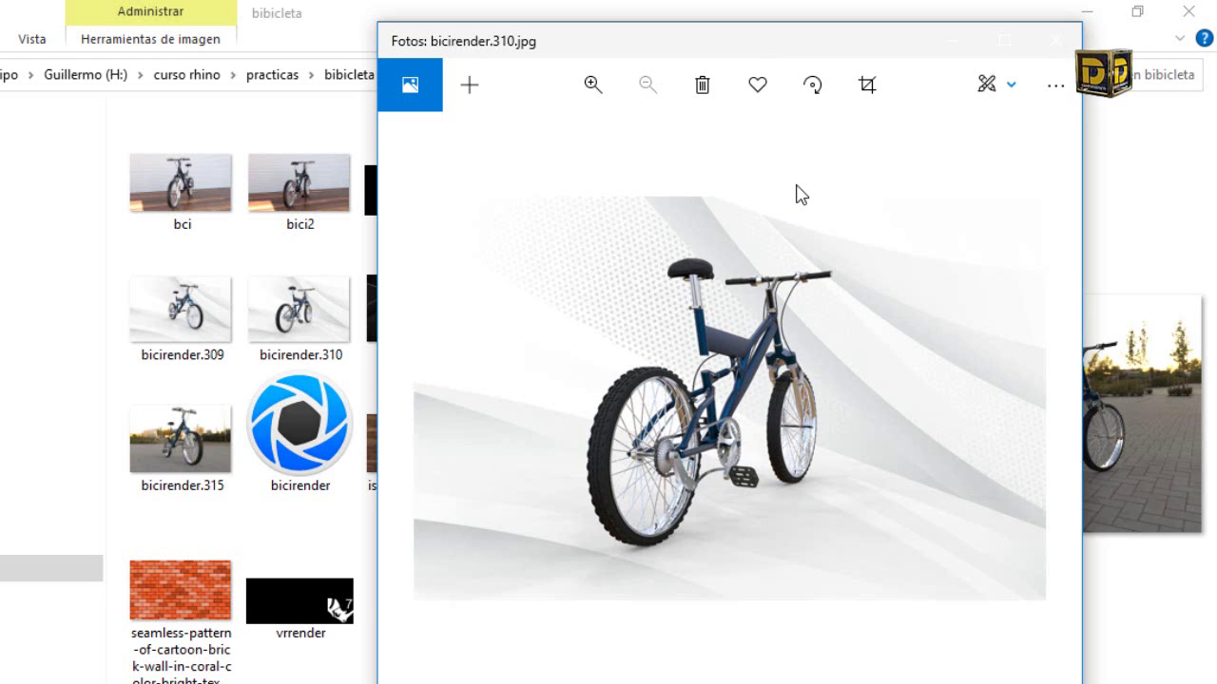
key("Right")
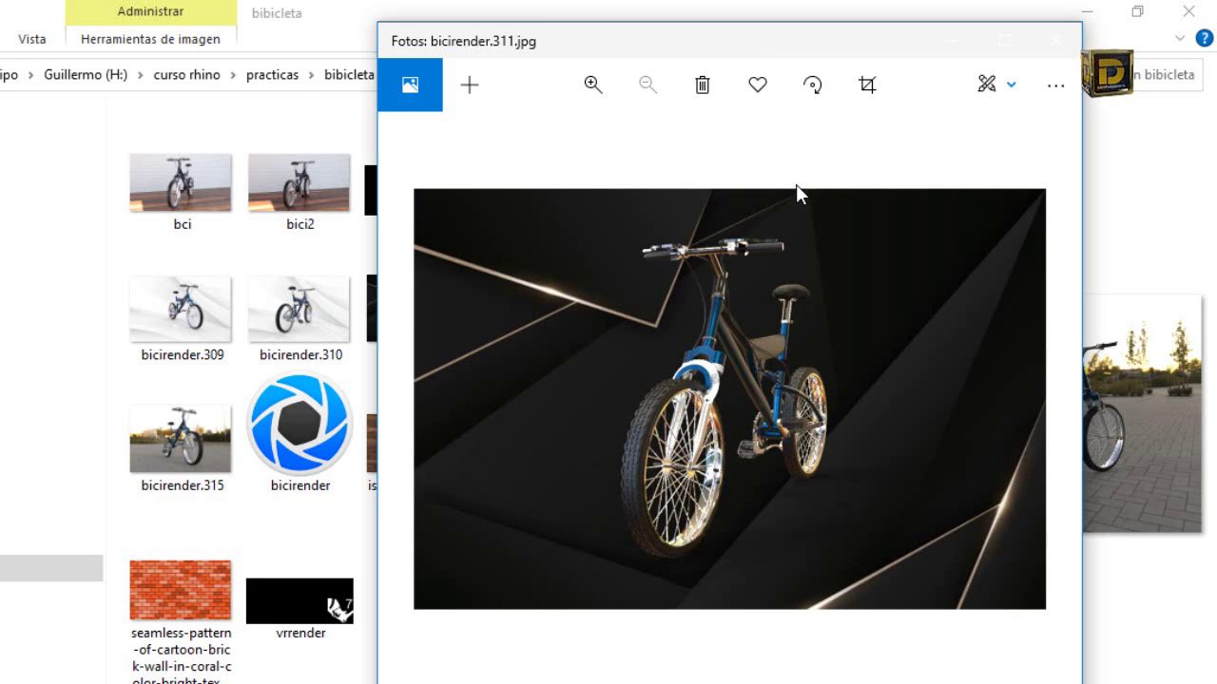
key("Right")
key("Left")
key("Right")
key("Right")
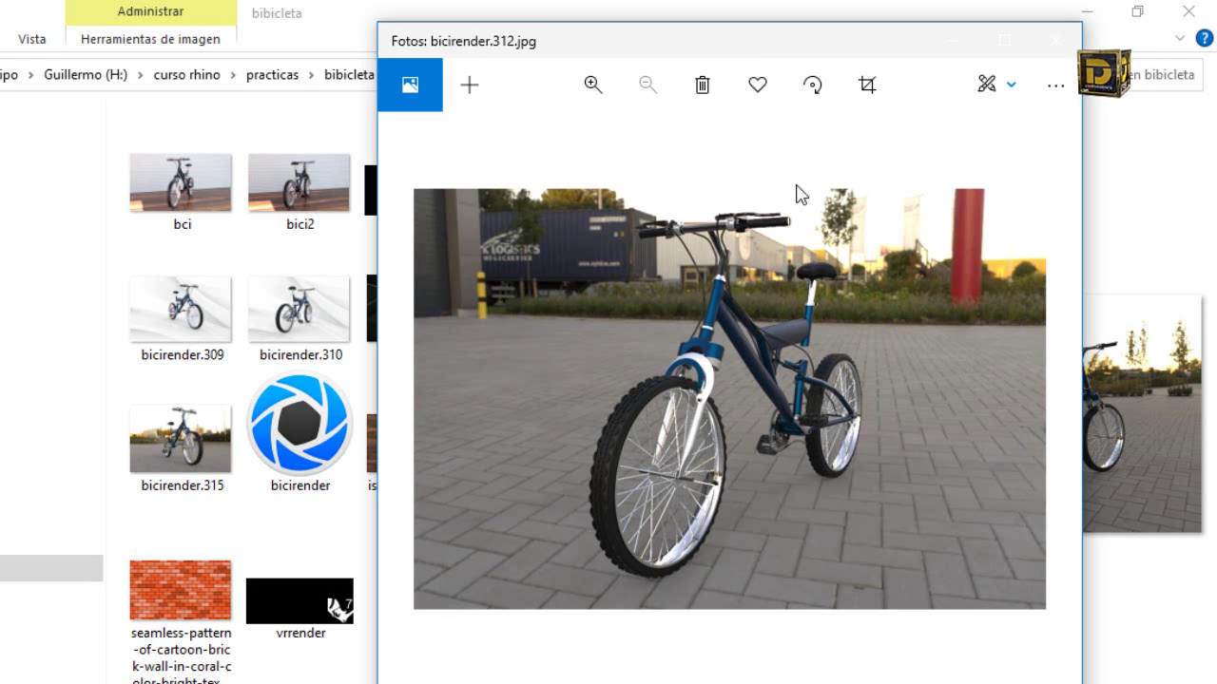
key("Right")
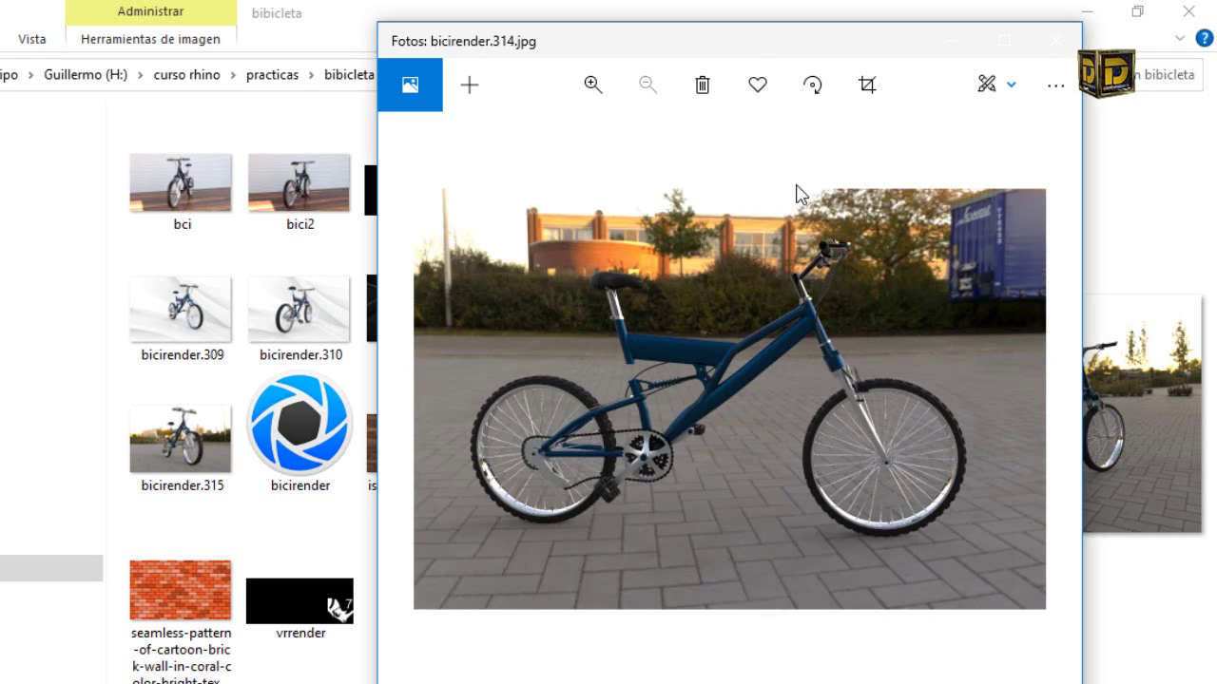
key("Right")
key("Left")
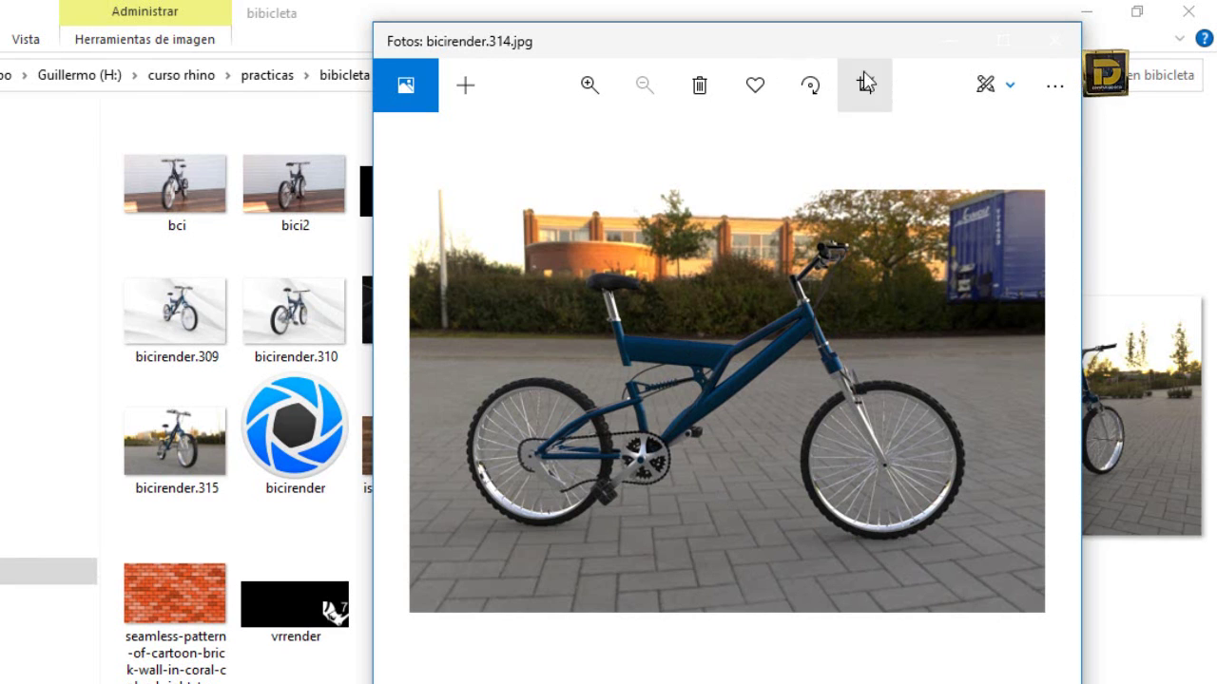
mouse_move(423, 447)
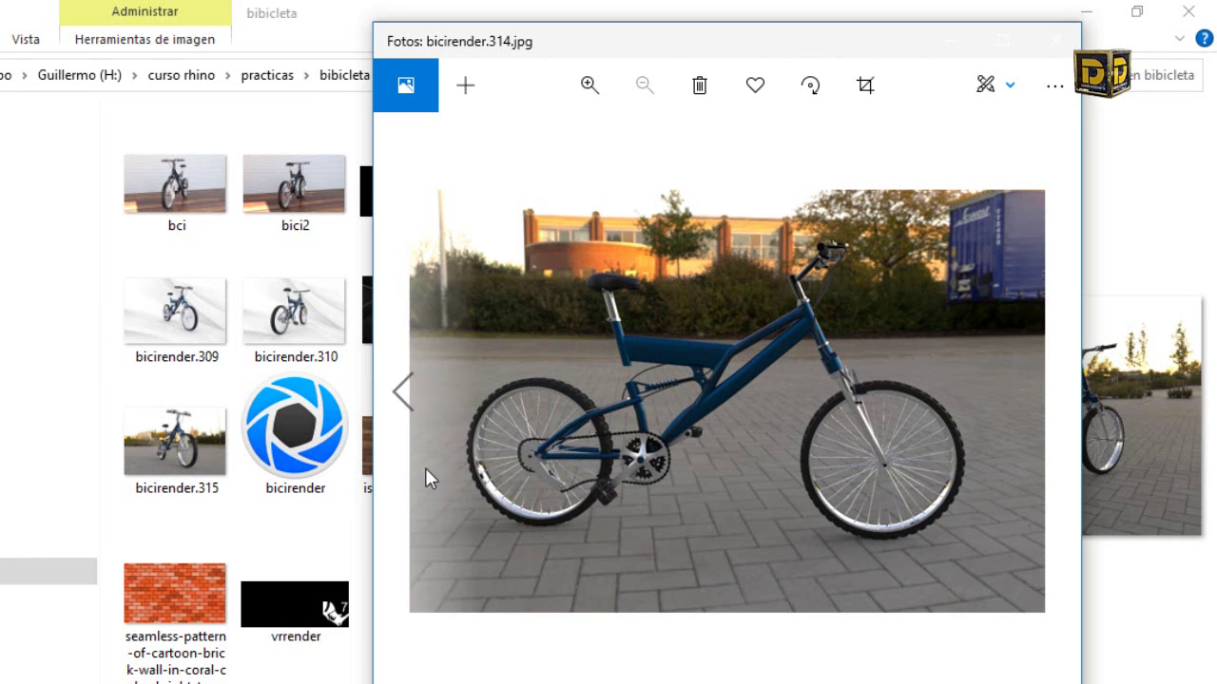
key("Right")
key("Right")
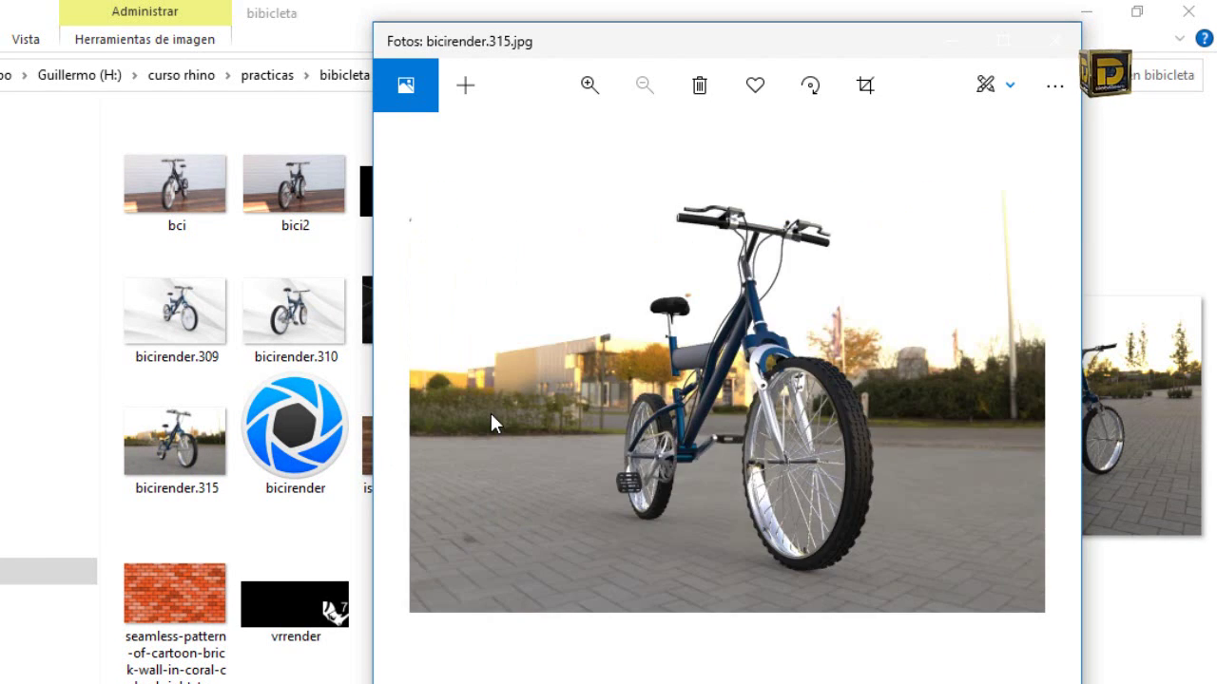
Look back through the bicycle renders in reverse order to the first image, bci.png
key("Left")
key("Left")
key("Left")
key("Left")
key("Left")
key("Left")
key("Left")
key("Left")
key("Left")
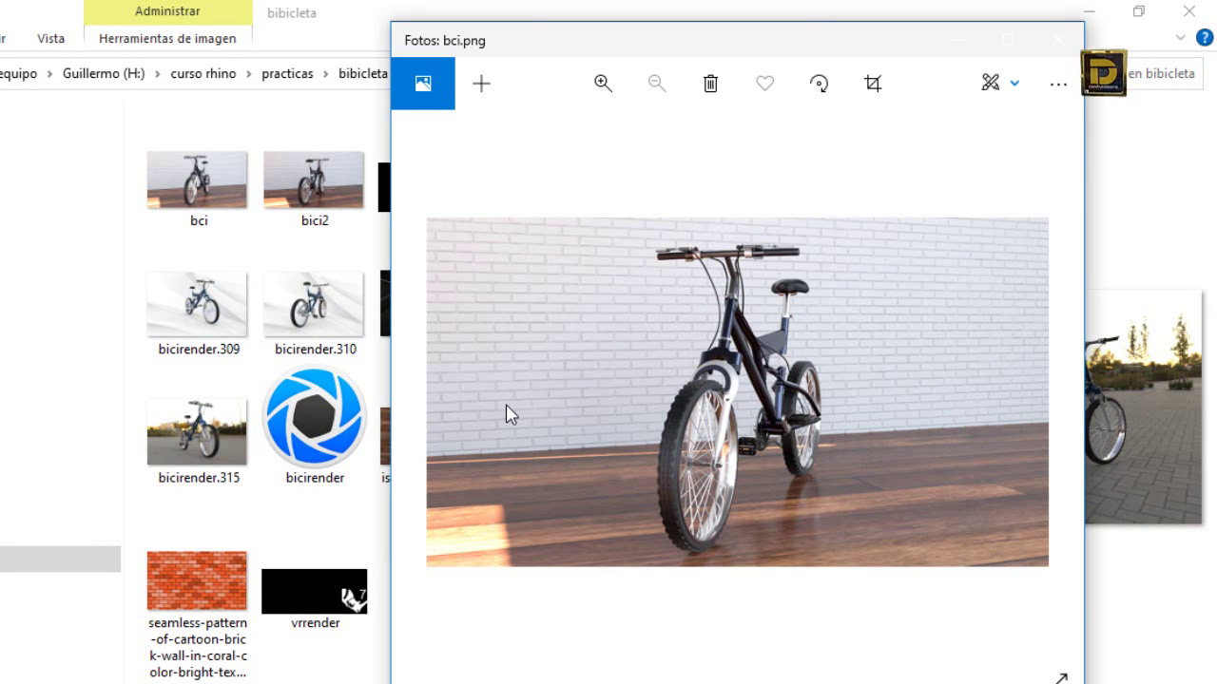
Examine the bici2.png render enlarged to 75% and return to bci.png
key("Right")
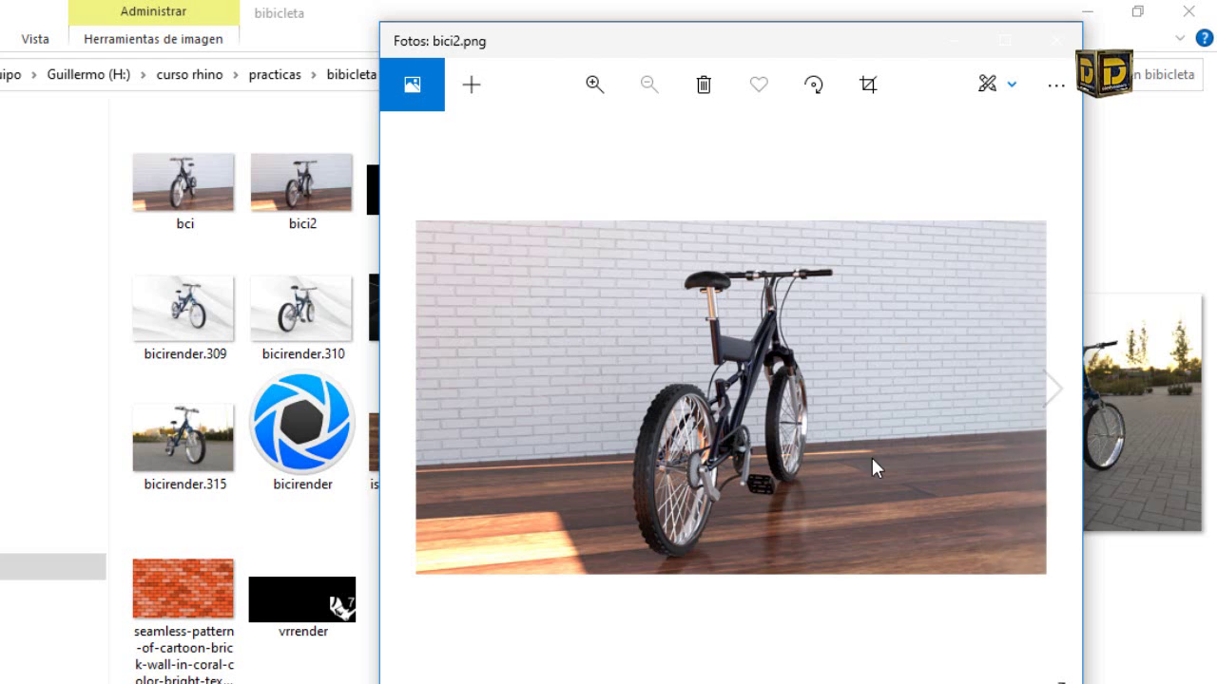
scroll(780, 357, "up", 1, "ctrl")
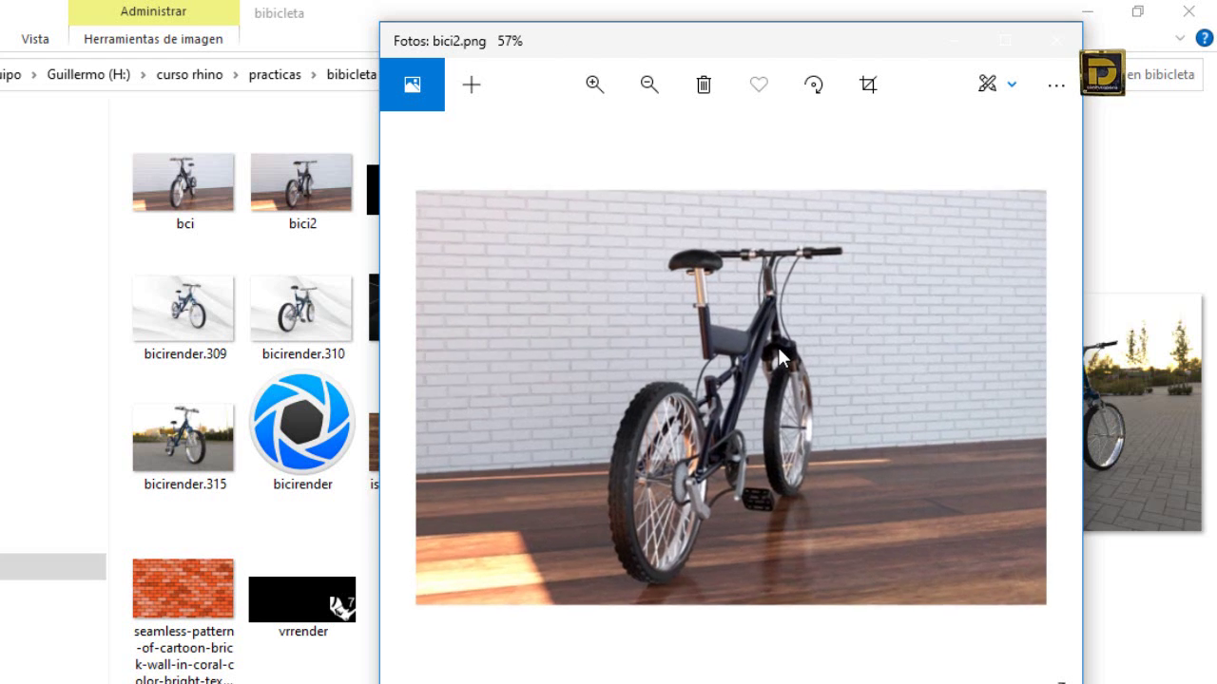
scroll(780, 357, "up", 1, "ctrl")
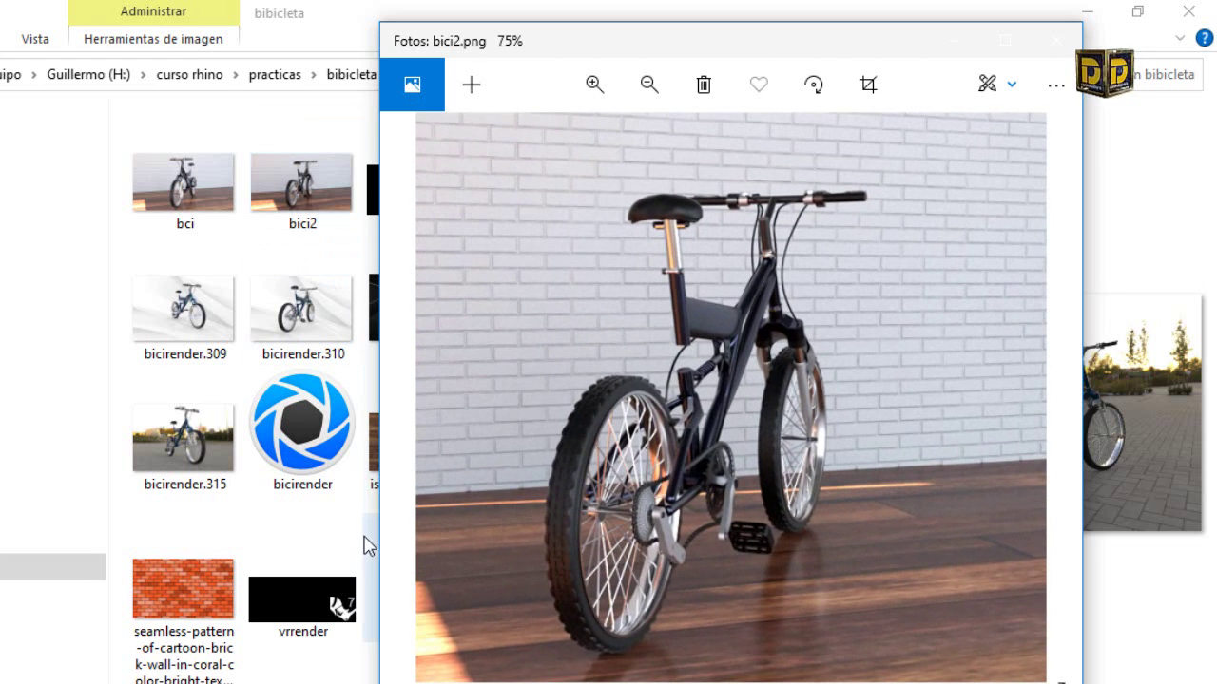
key("Left")
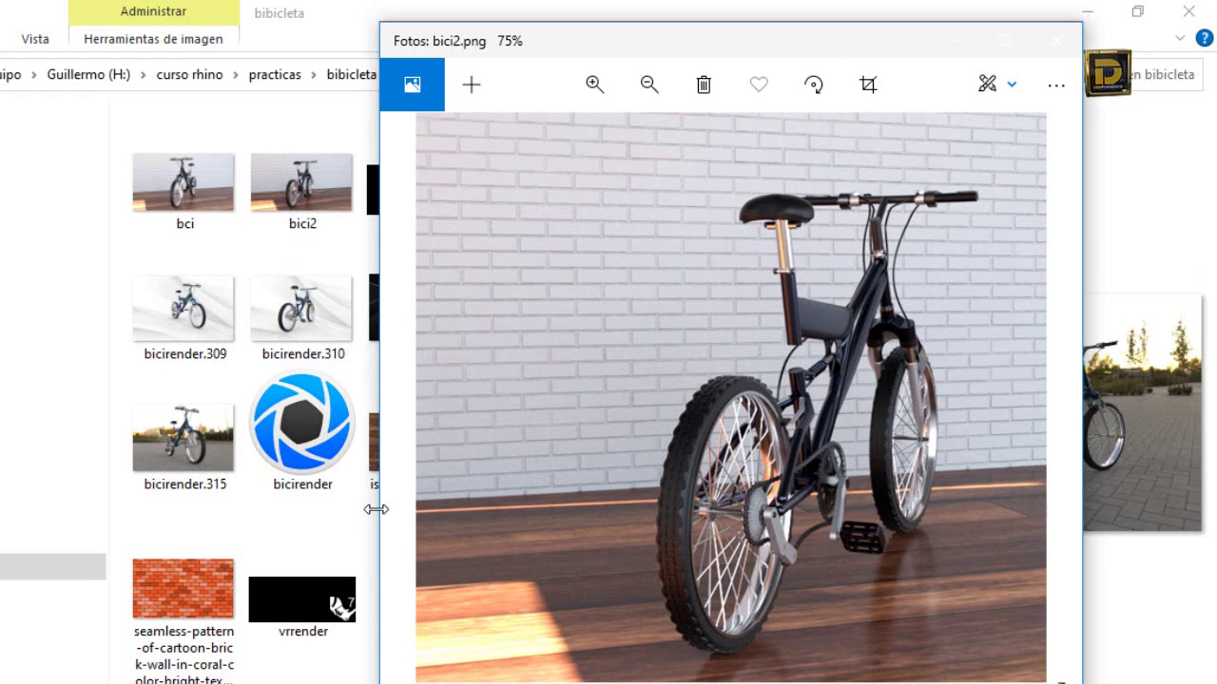
key("Left")
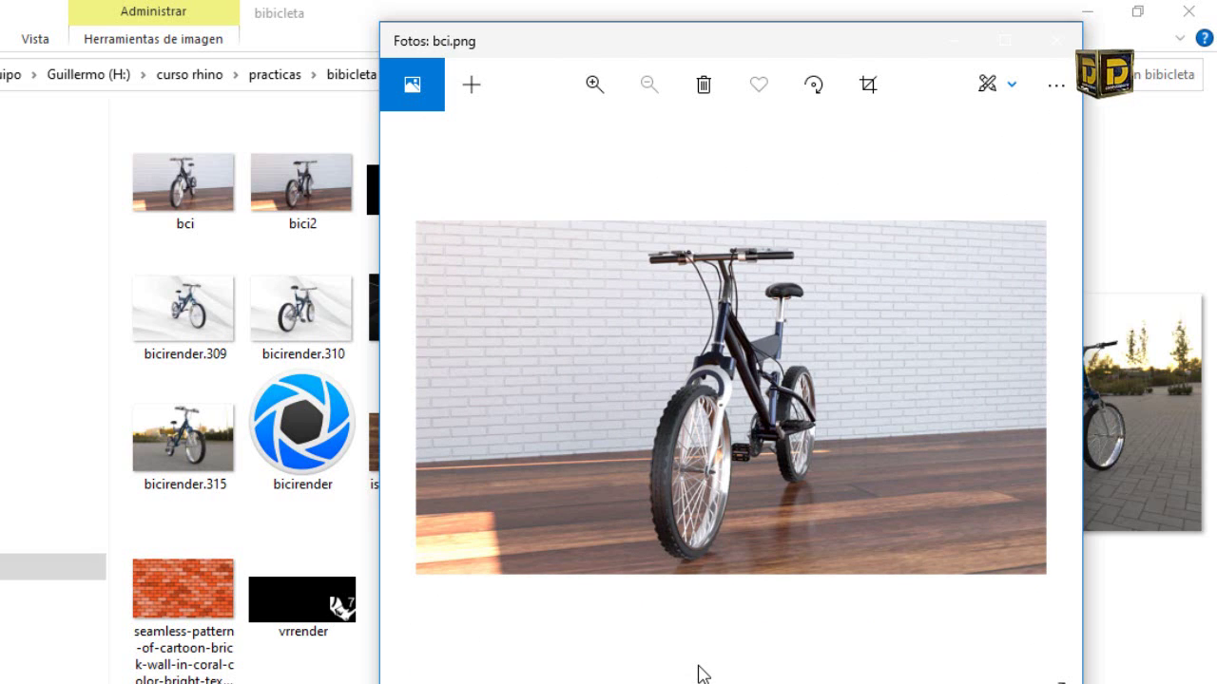
Compare the brick-wall renders of the bicycle with the outdoor render bicirender.308
key("Right")
key("Right")
key("Right")
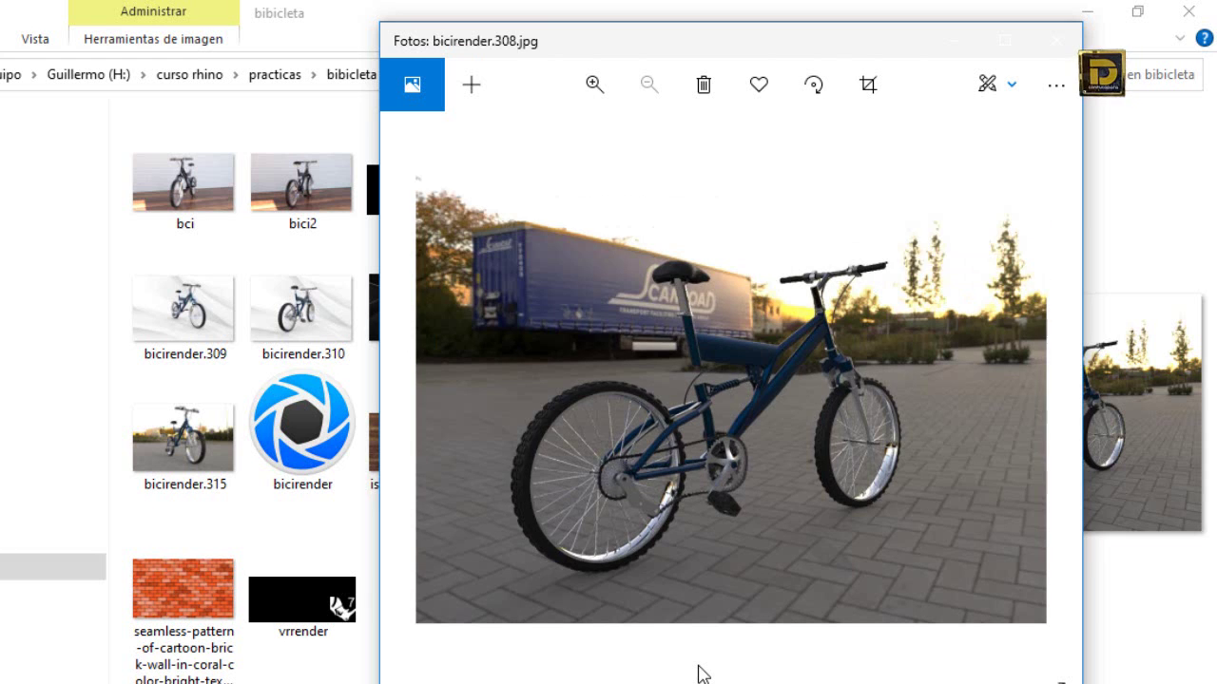
key("Left")
key("Right")
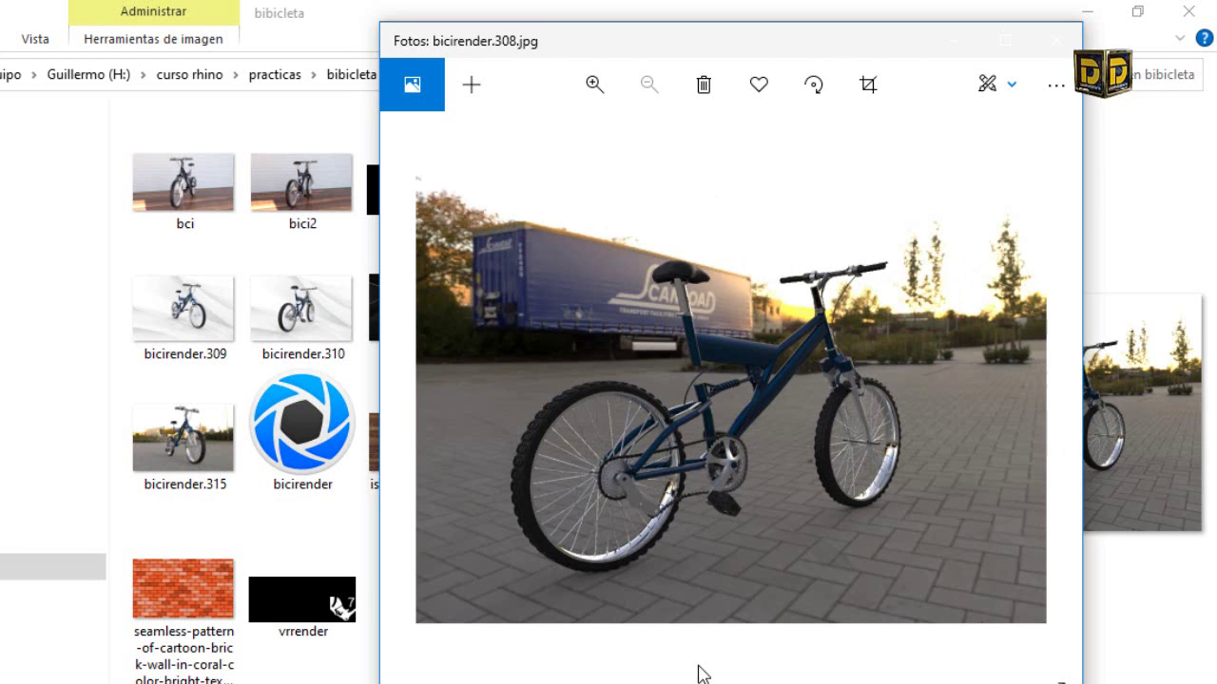
key("Left")
key("Left")
key("Left")
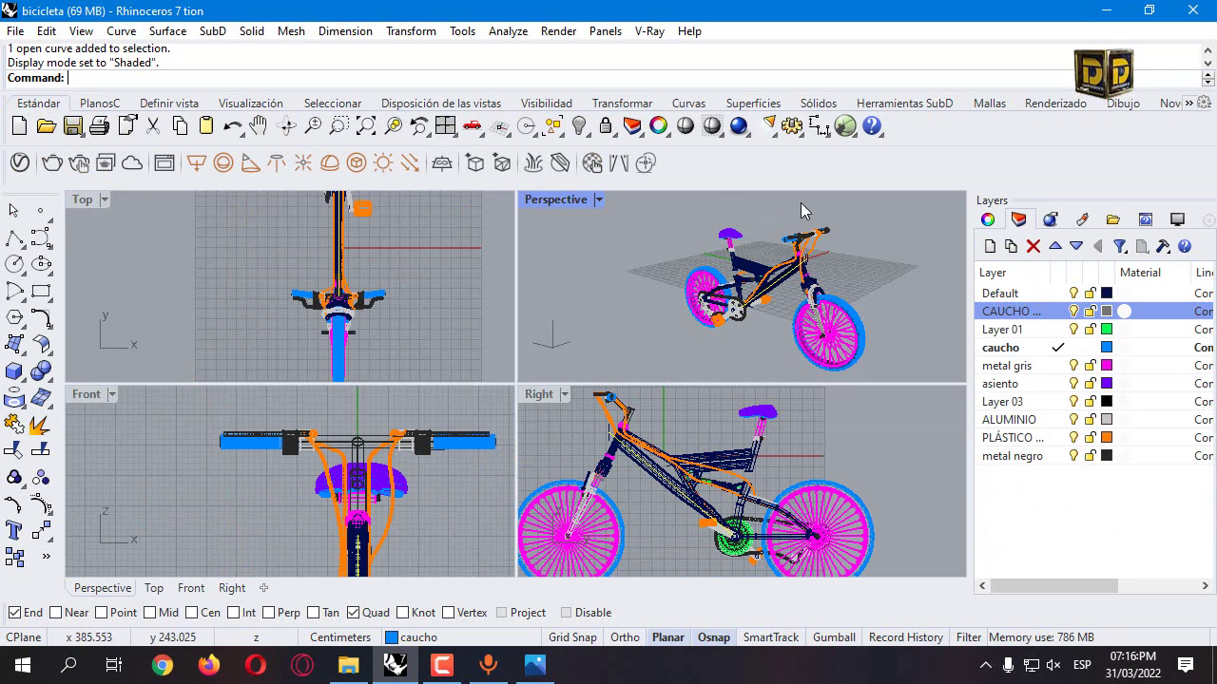
In Rhinoceros, inspect the bicycle model from several angles with the Perspective viewport in Rendered display mode
right_click_drag(912, 264, 601, 199)
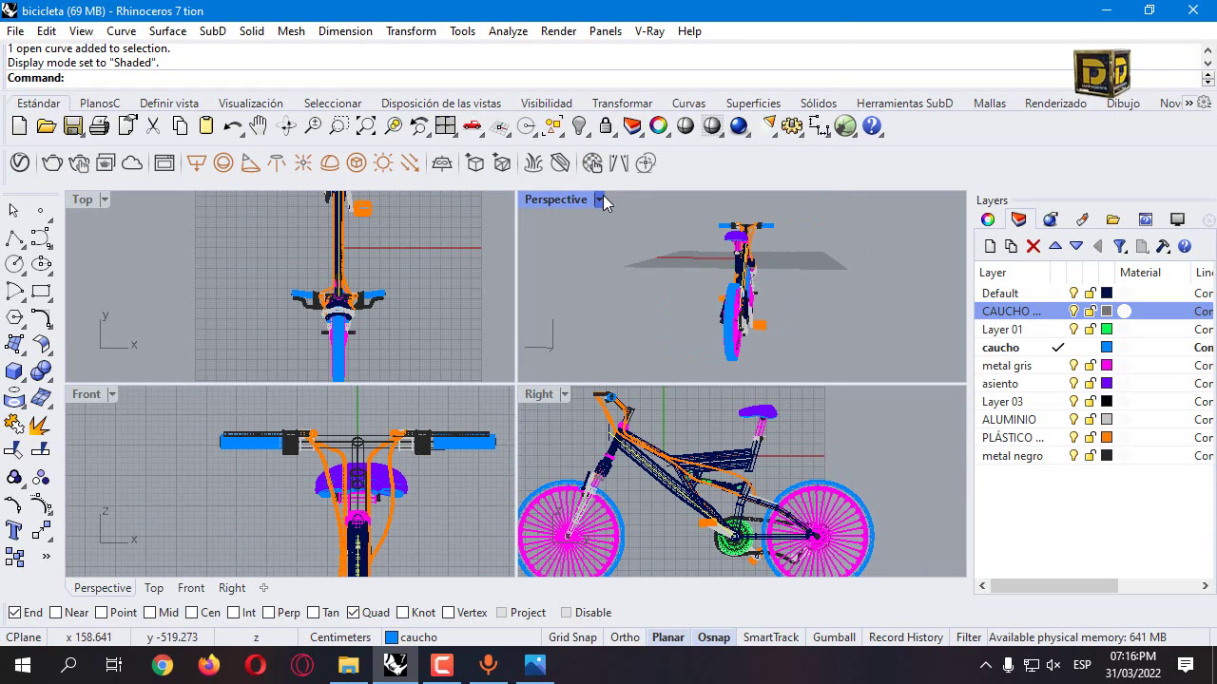
left_click(597, 200)
left_click(678, 120)
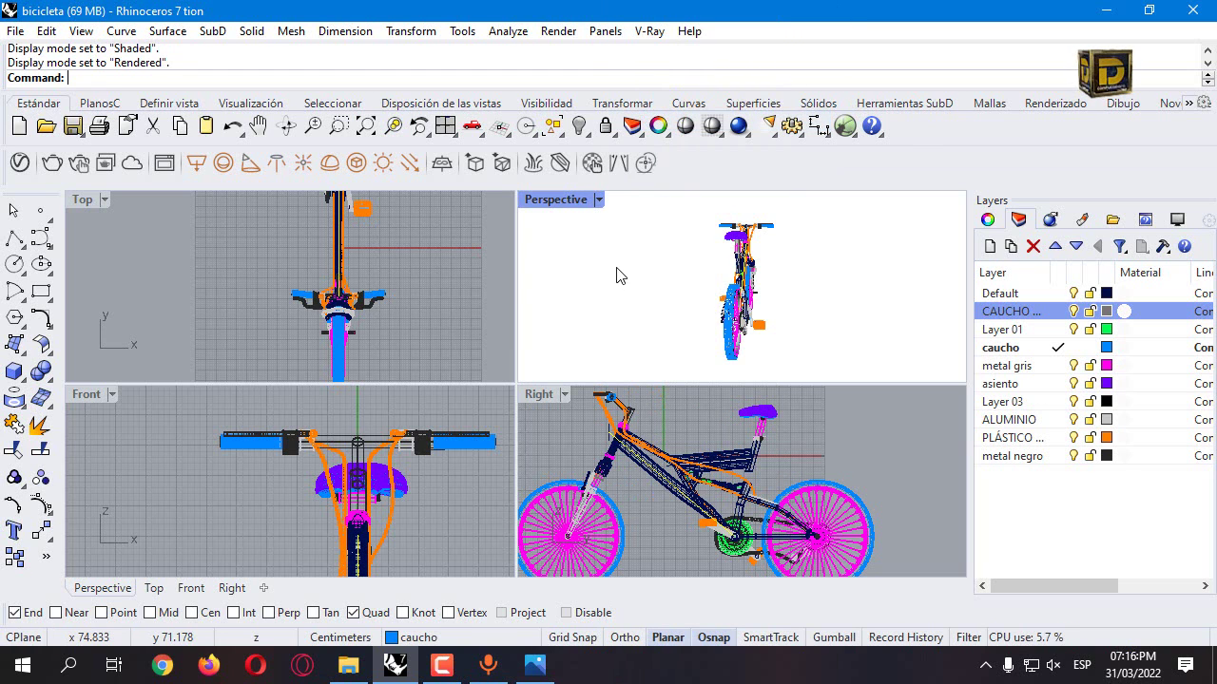
right_click_drag(619, 275, 827, 261)
Set the Perspective viewport to Wireframe display, then select all the bicycle's objects and clear the selection
left_click(598, 199)
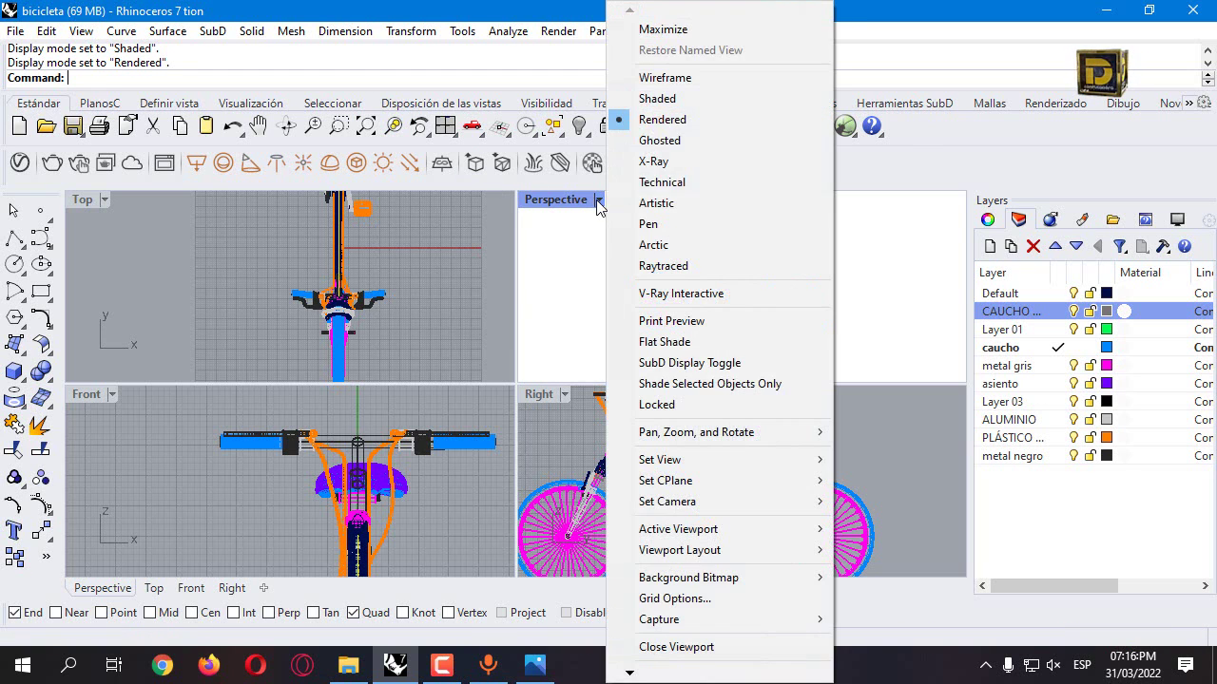
left_click(665, 78)
right_click_drag(611, 272, 823, 264)
key("ctrl+a")
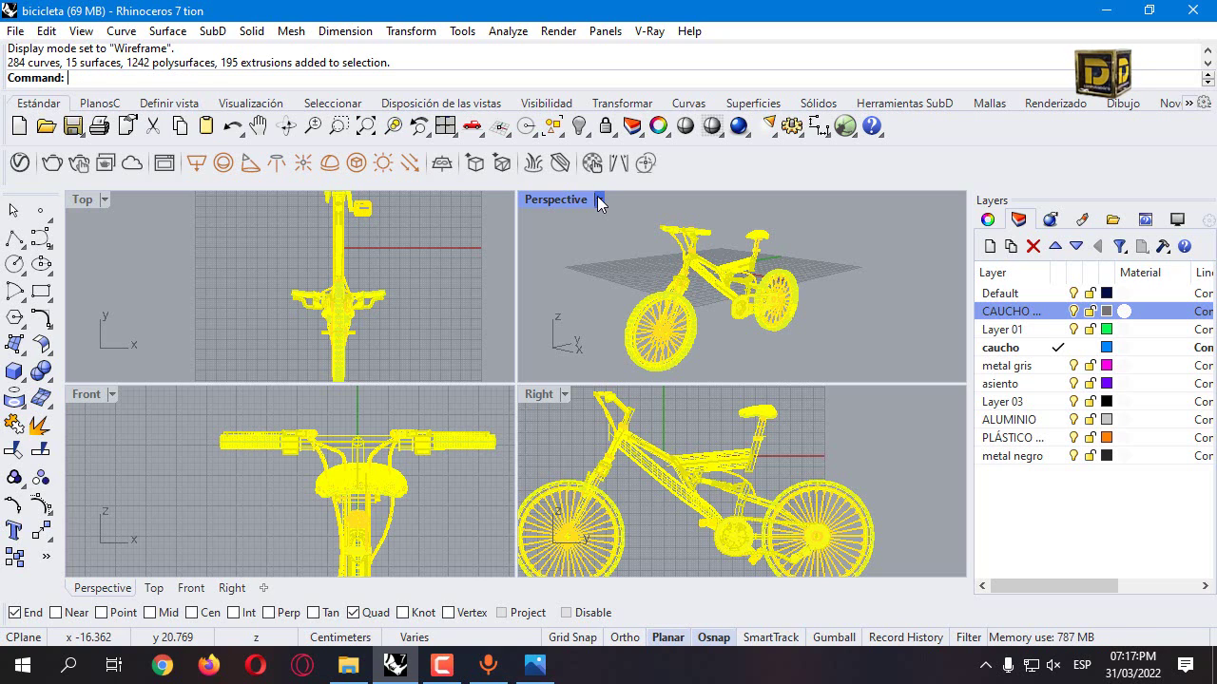
left_click(720, 336)
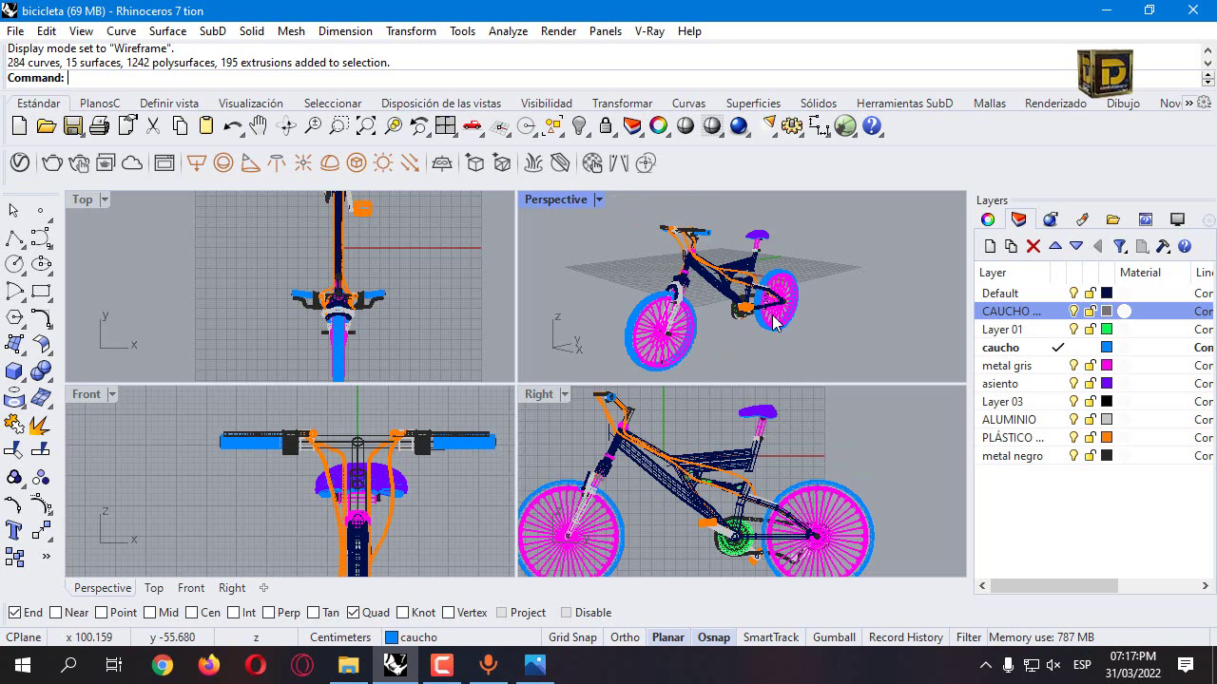
right_click_drag(720, 335, 824, 285)
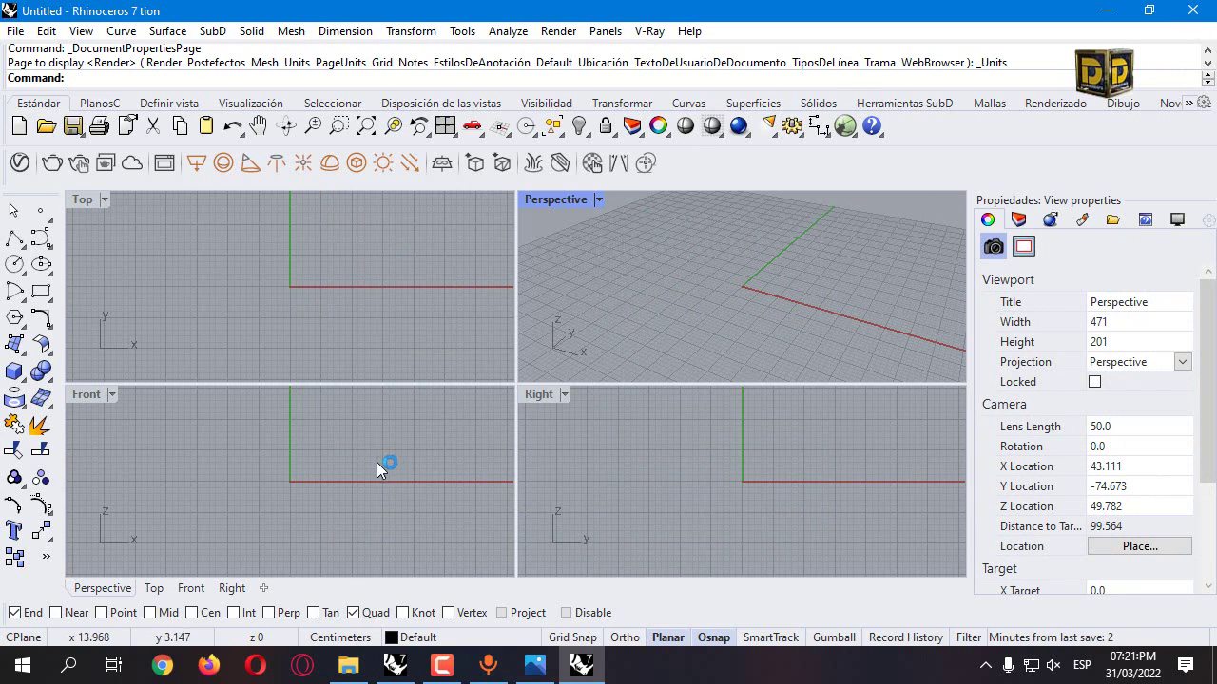
Draw a single-segment polyline 72 cm long at an angle of 320 degrees in the Right viewport
left_click(232, 587)
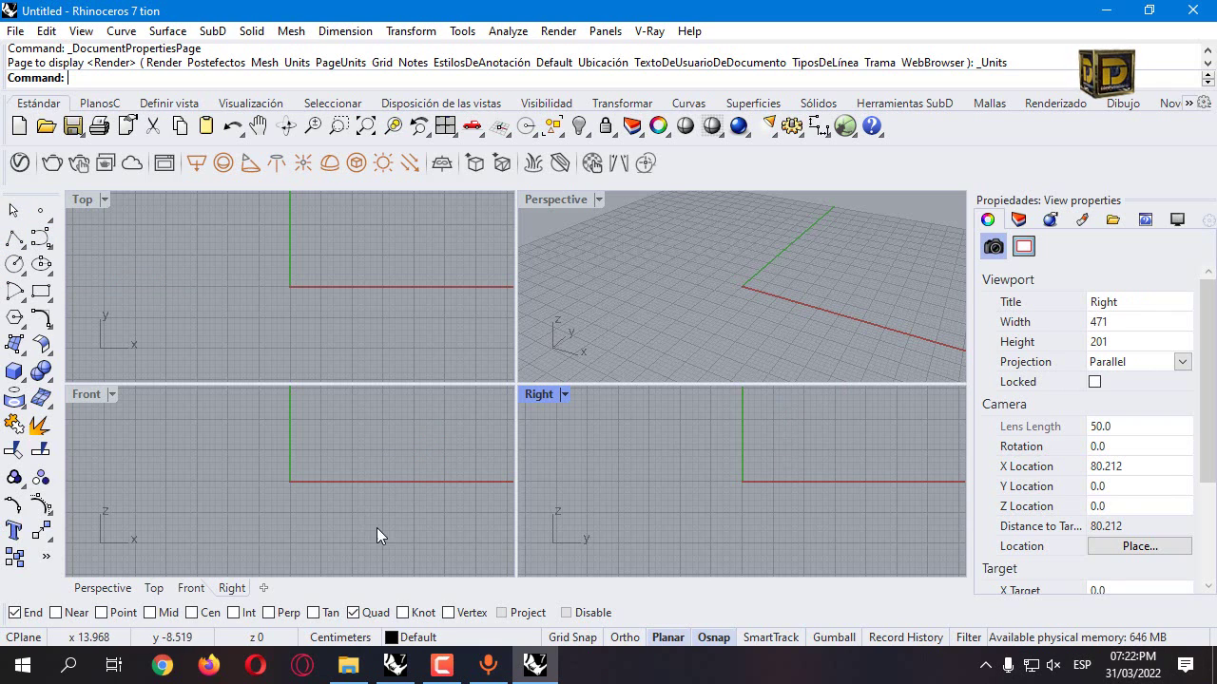
left_click(14, 238)
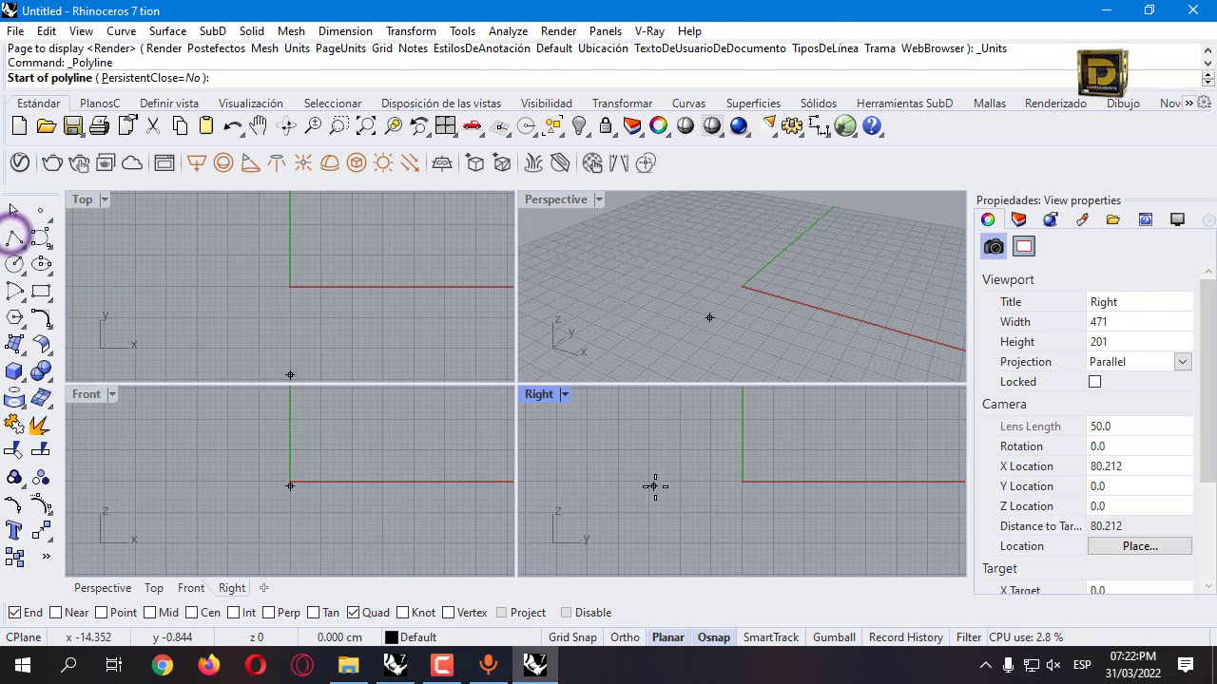
left_click(654, 465)
type("7")
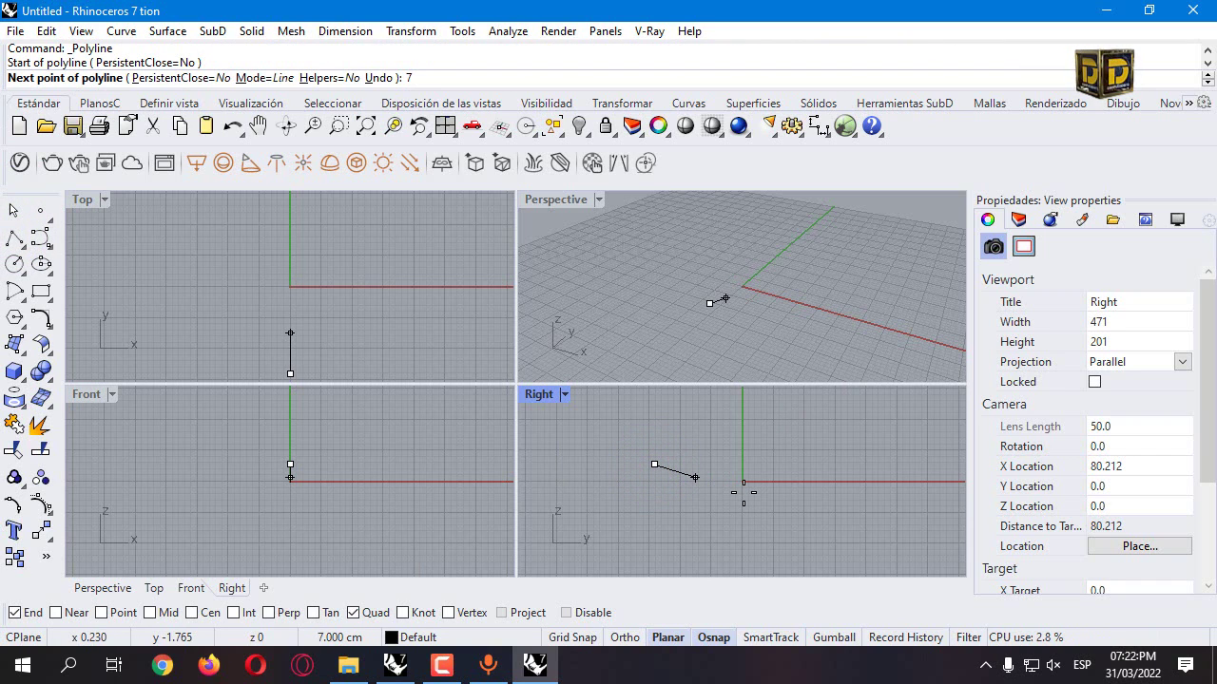
type("5")
key("Return")
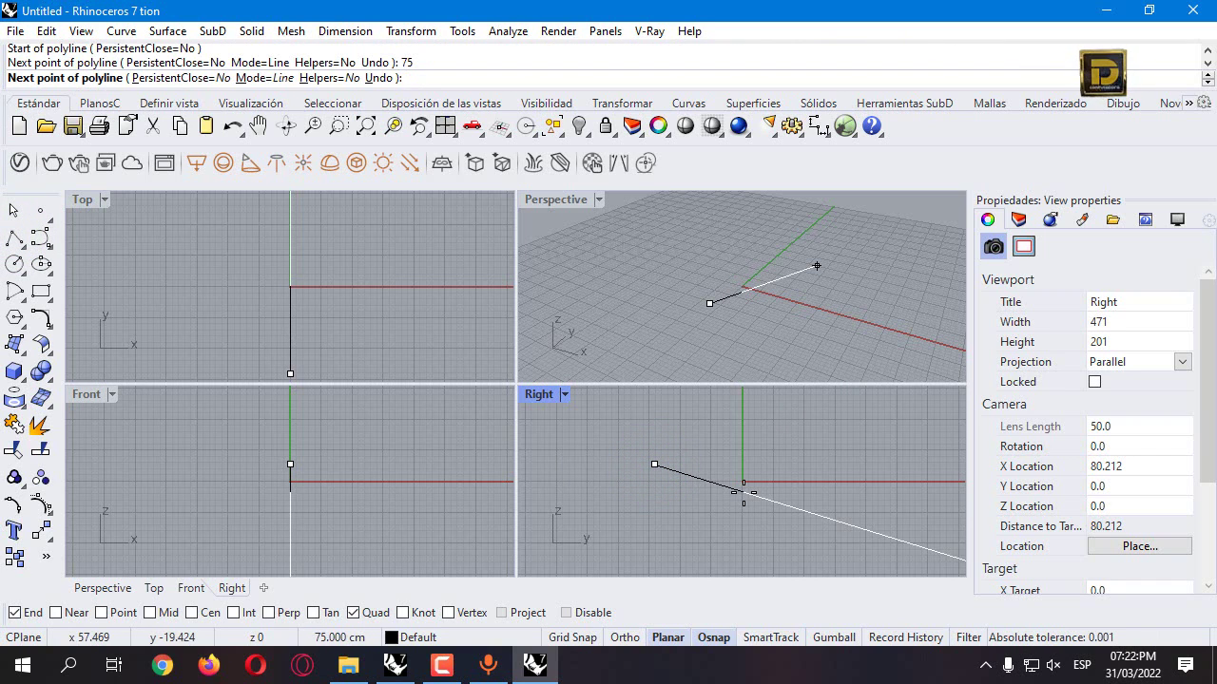
type("72")
key("Return")
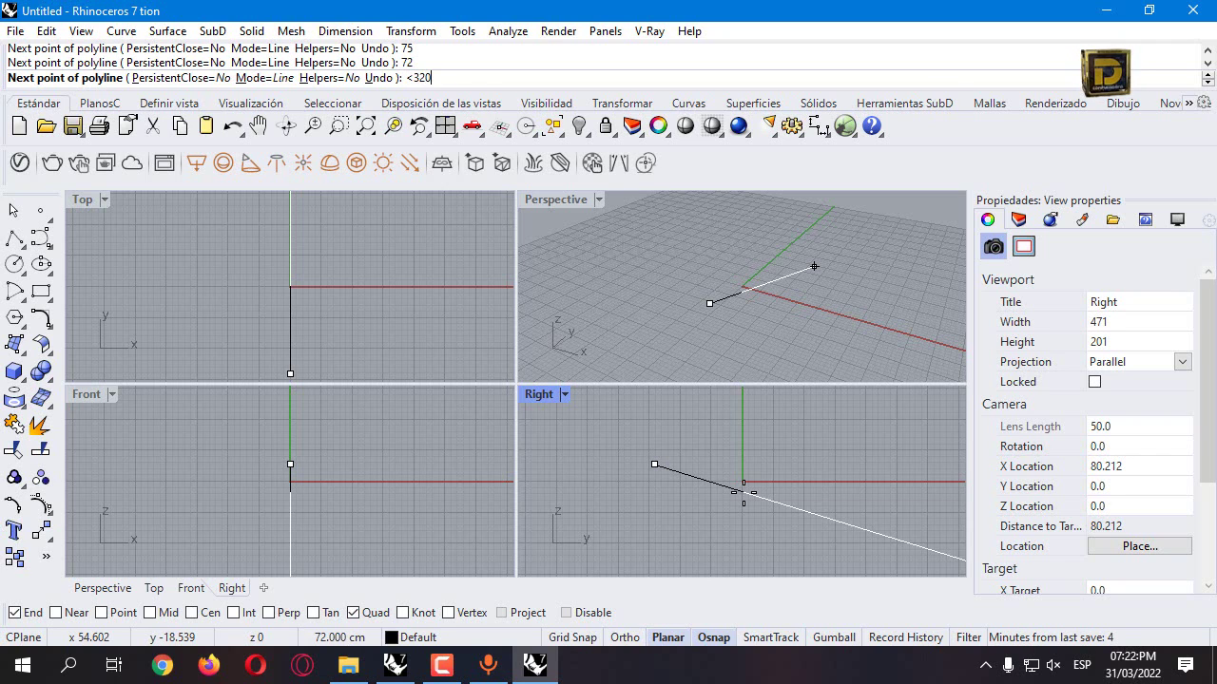
type("<320")
key("Return")
scroll(745, 508, "down", 4)
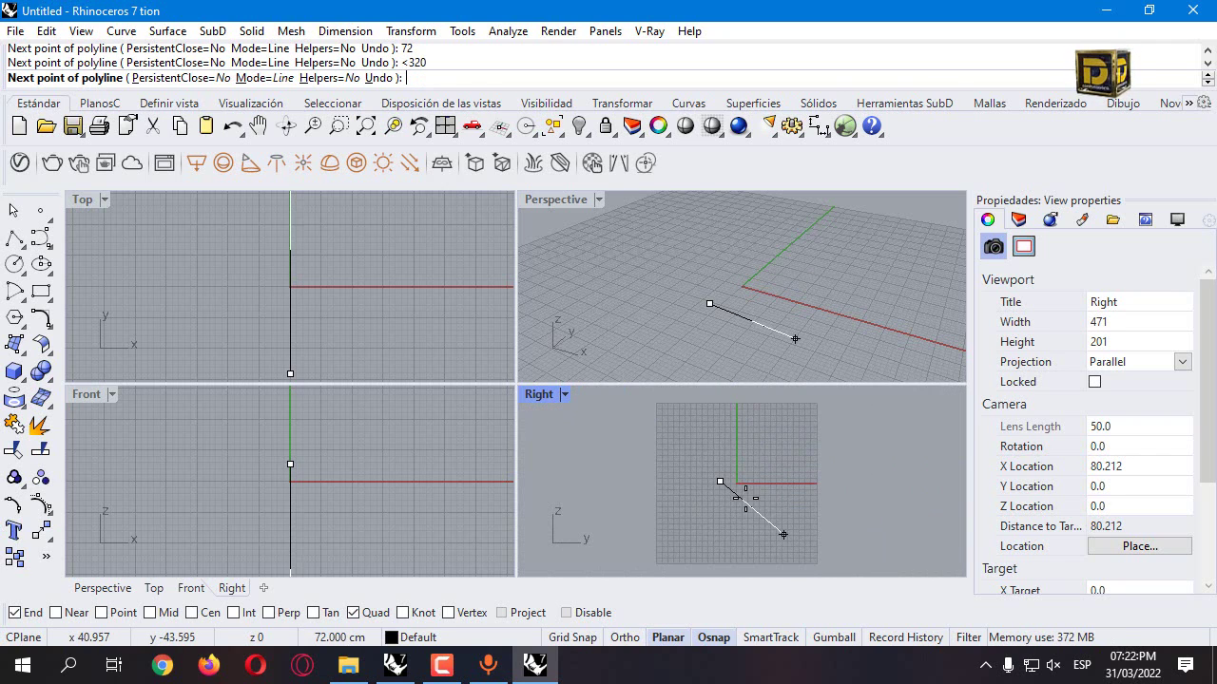
left_click(783, 534)
right_click(783, 530)
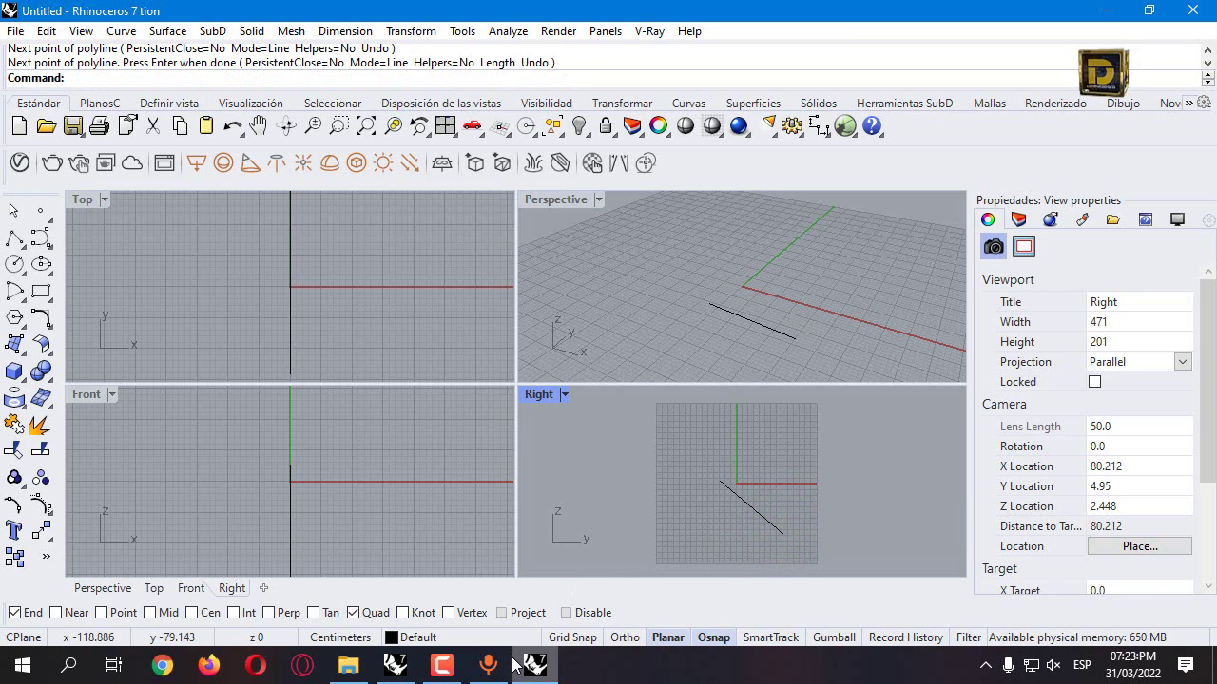
Draw an ellipse in the Front viewport, centred on the line's upper end, with a 1.25 cm horizontal and 2.5 cm vertical semi-axis
left_click(650, 464)
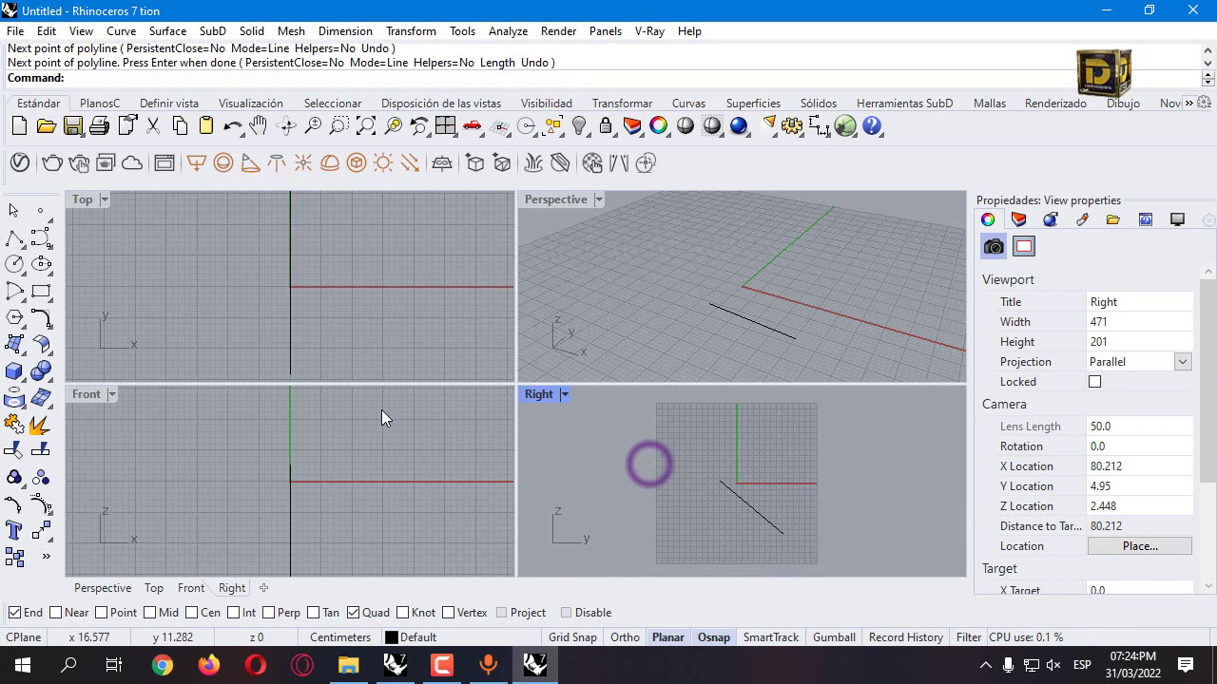
left_click(41, 264)
left_click(723, 481)
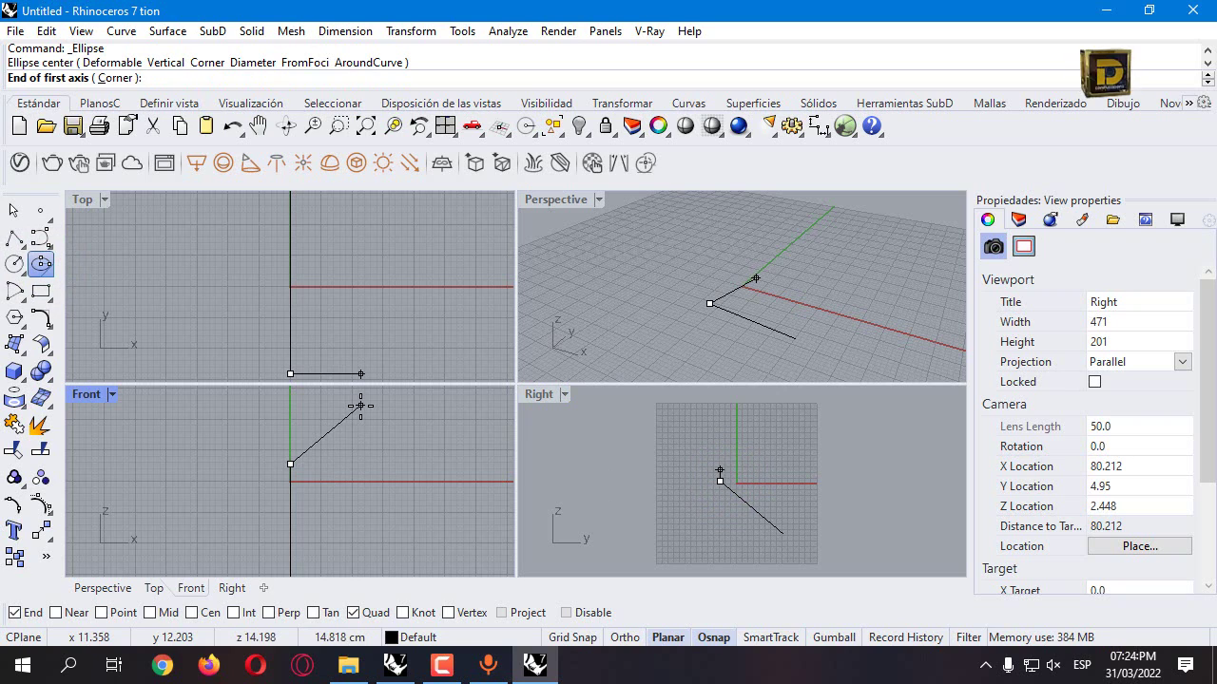
type("1")
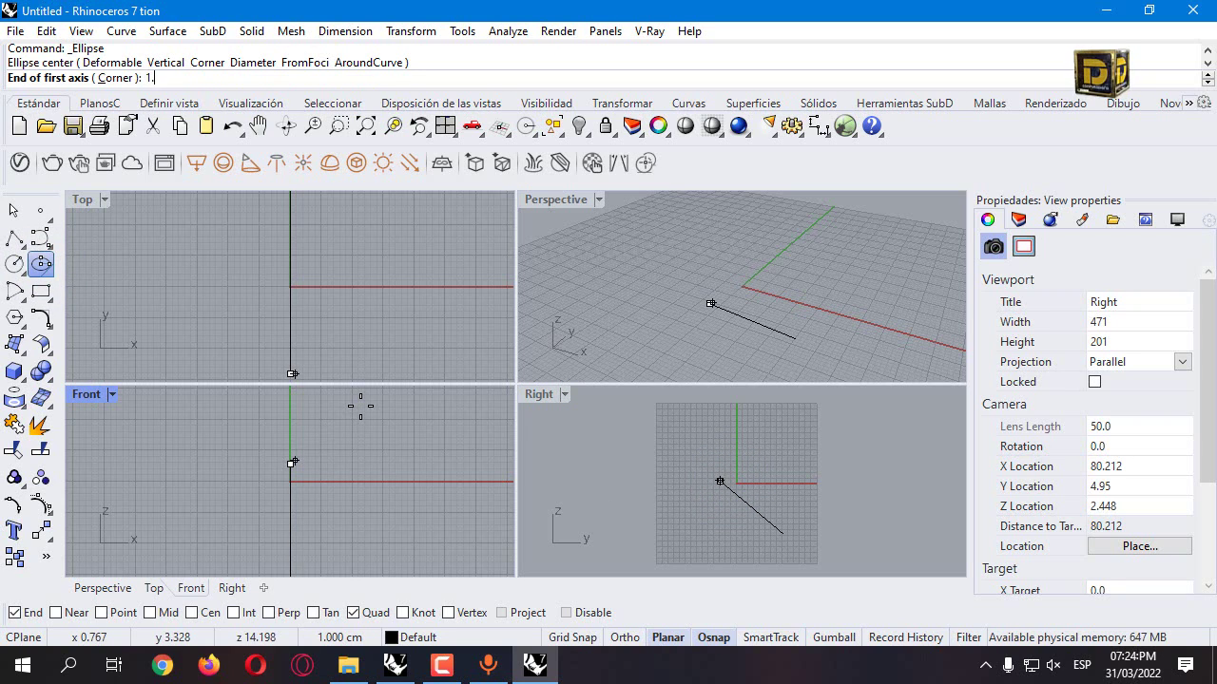
type(".25")
key("Return")
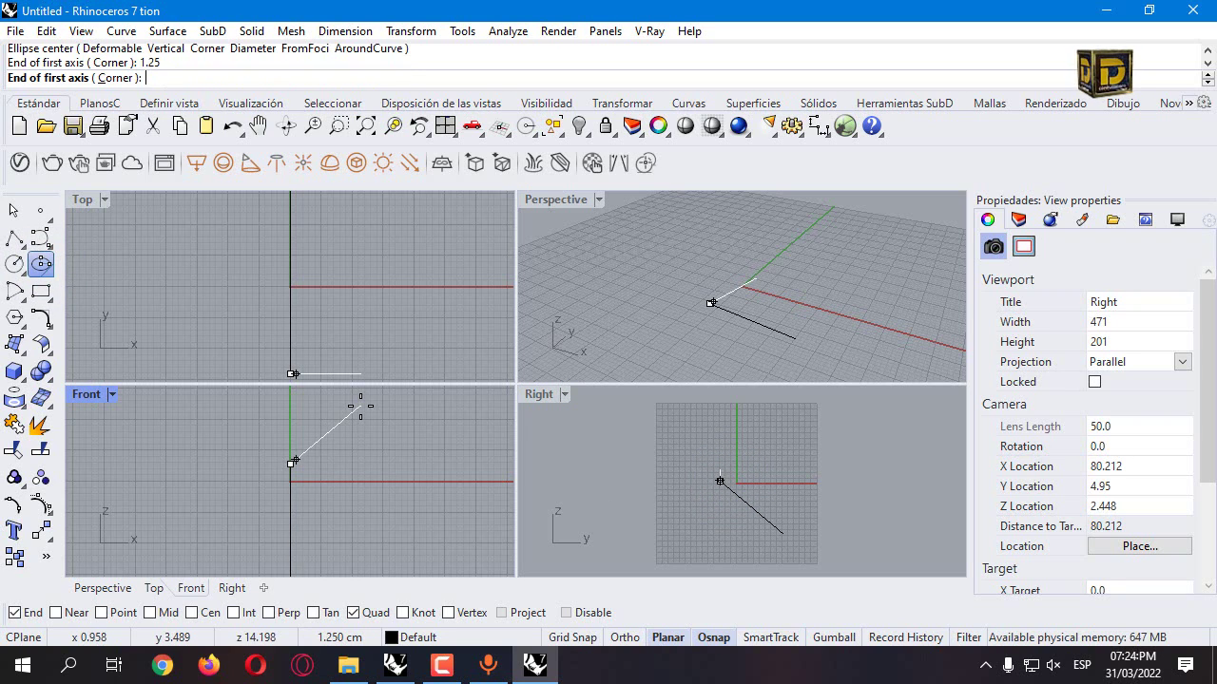
left_click(375, 456)
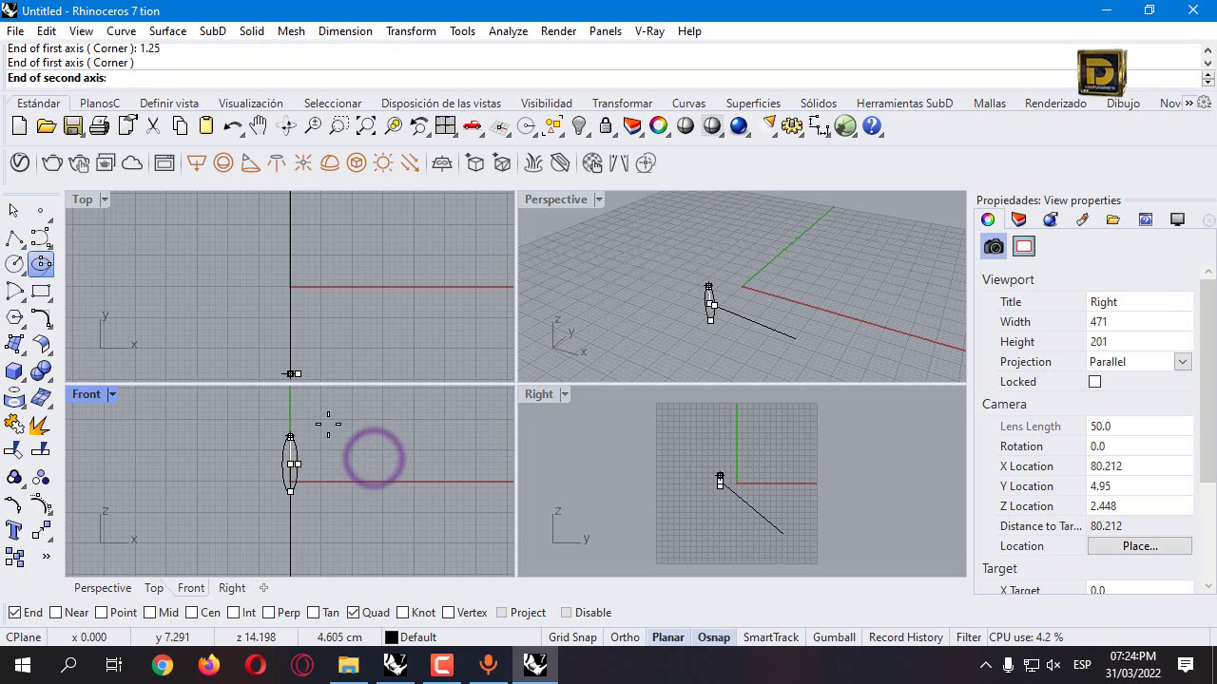
type("2.5")
key("Return")
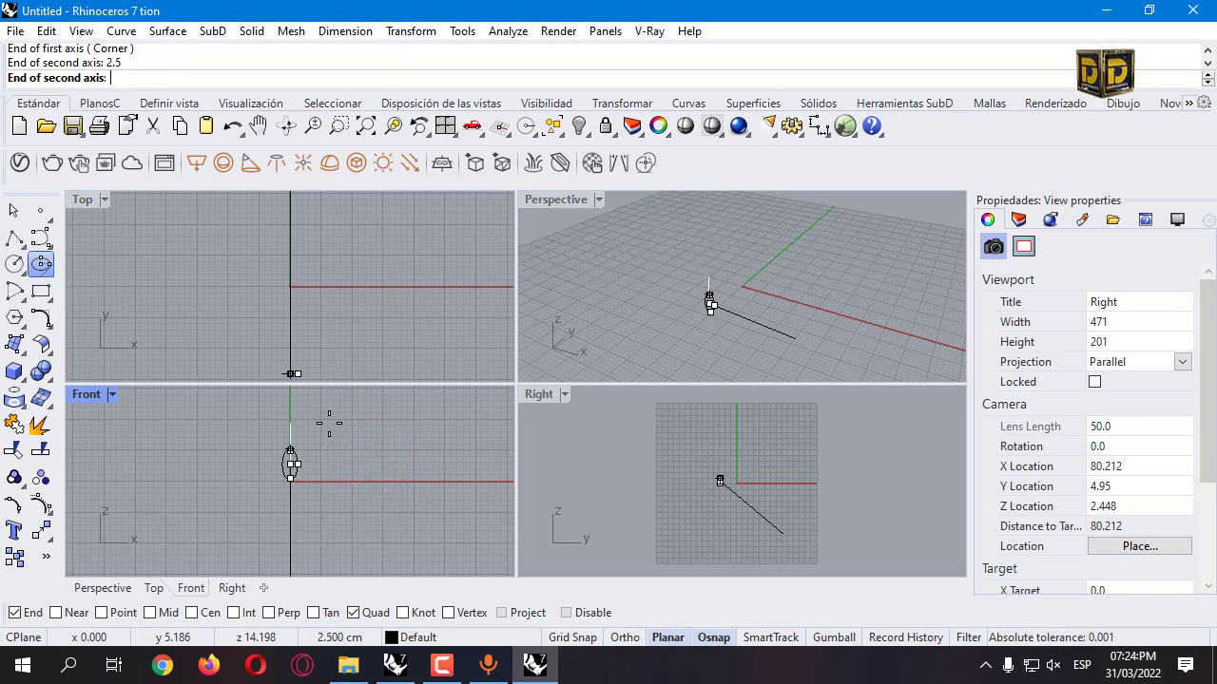
left_click(323, 428)
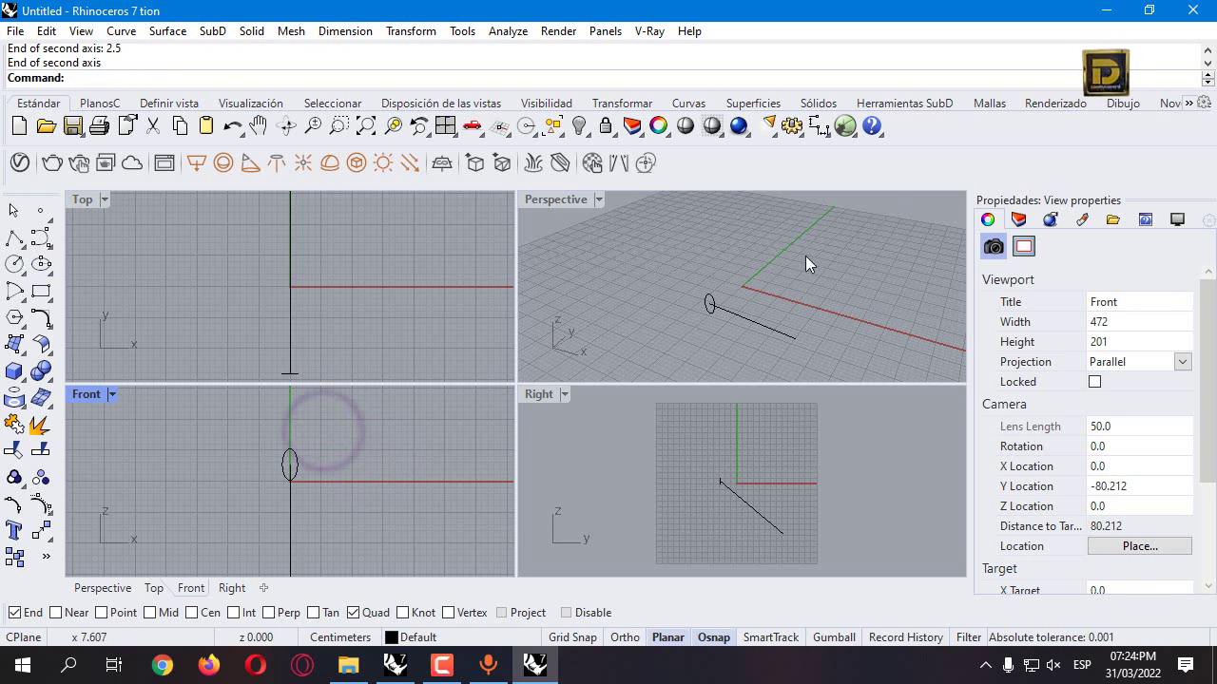
right_click_drag(805, 256, 629, 264)
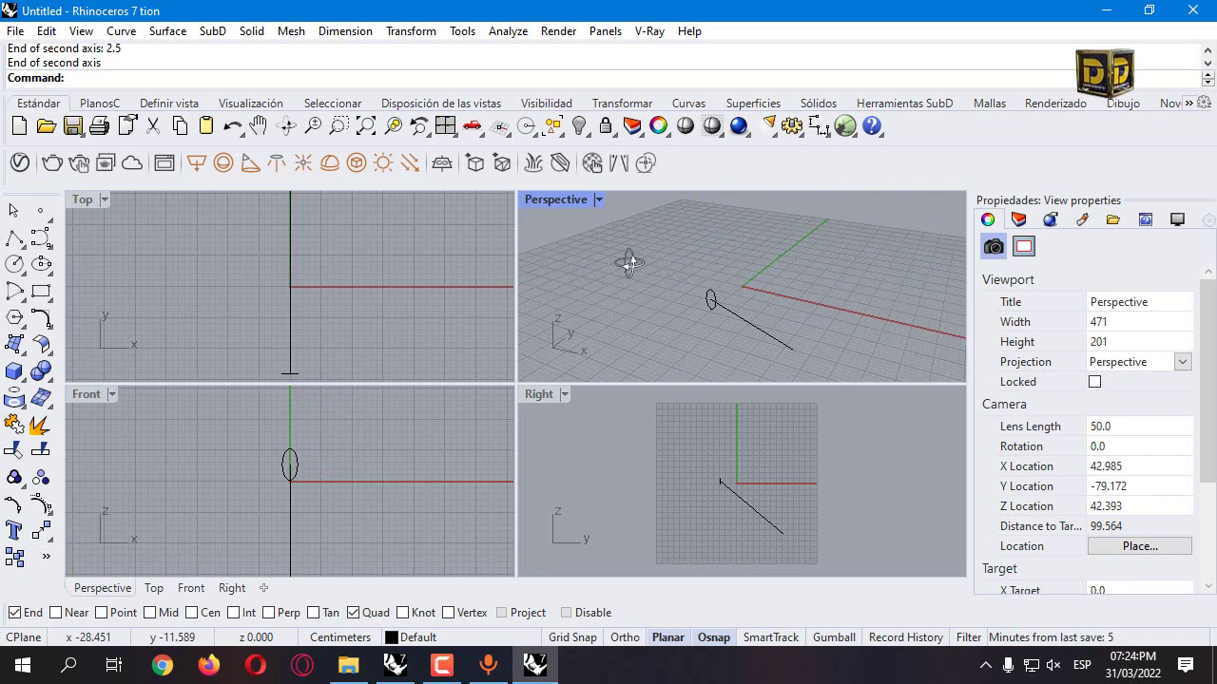
Copy the ellipse from the line's upper end to the midpoint of the line
left_click(289, 464)
left_click(14, 557)
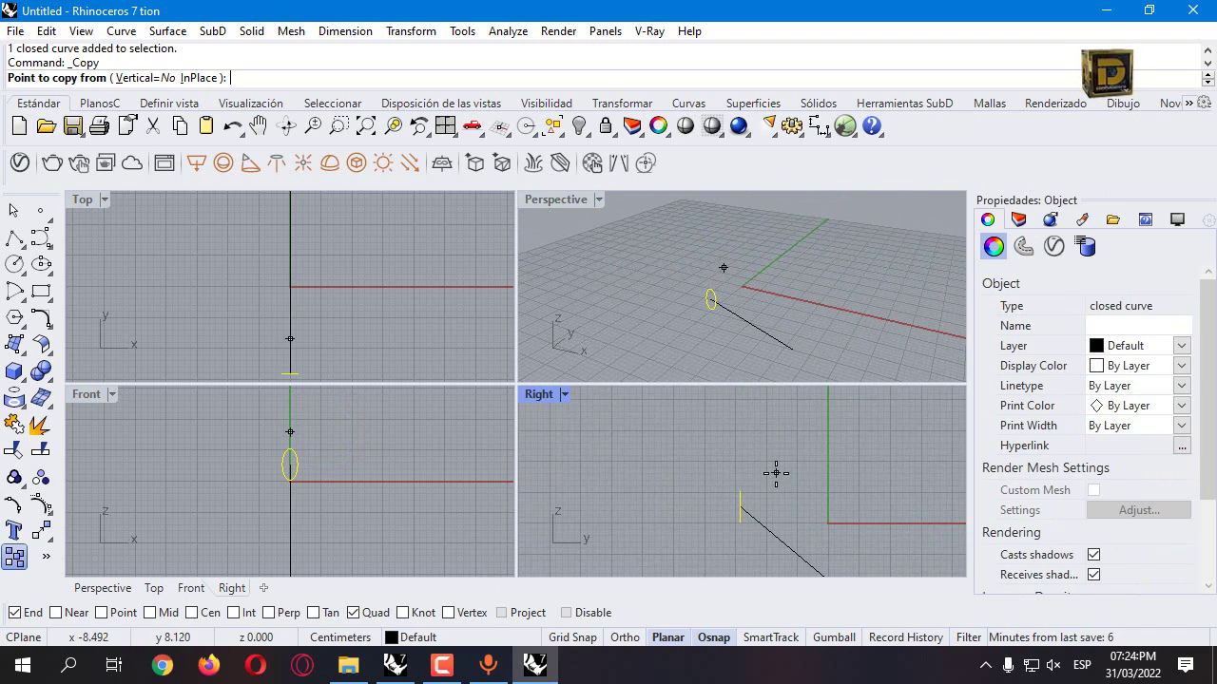
left_click(739, 507)
right_click(160, 612)
scroll(766, 446, "down", 5)
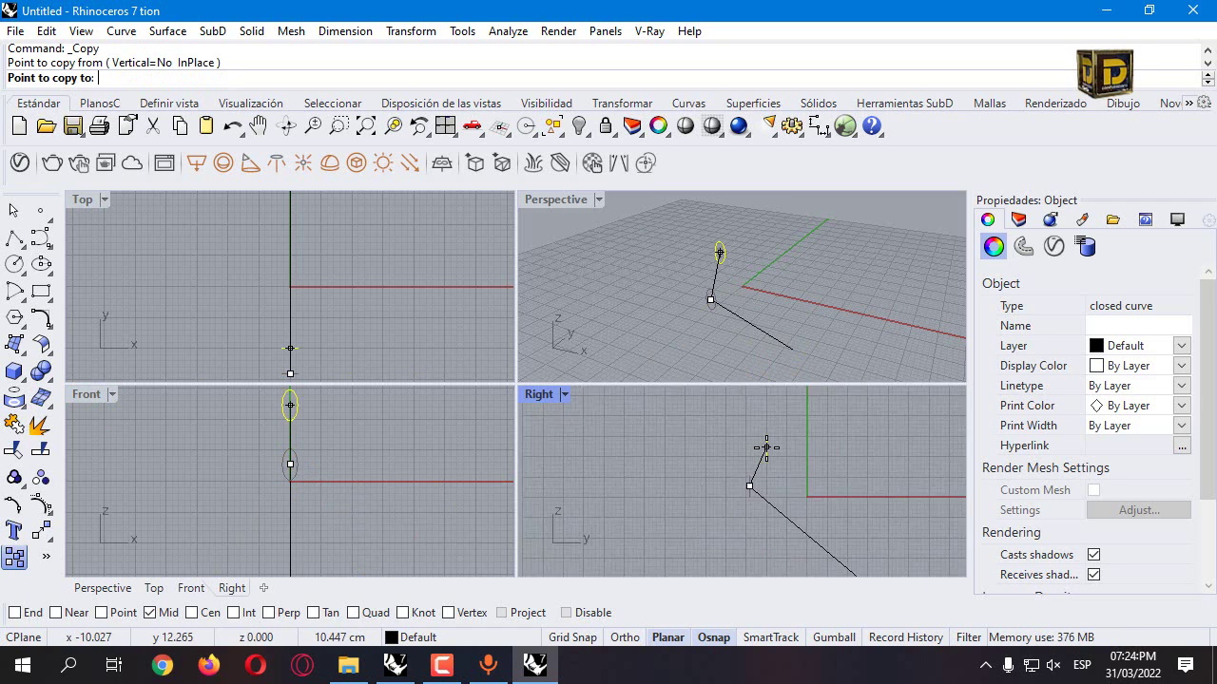
scroll(722, 328, "down", 3)
scroll(779, 480, "down", 3)
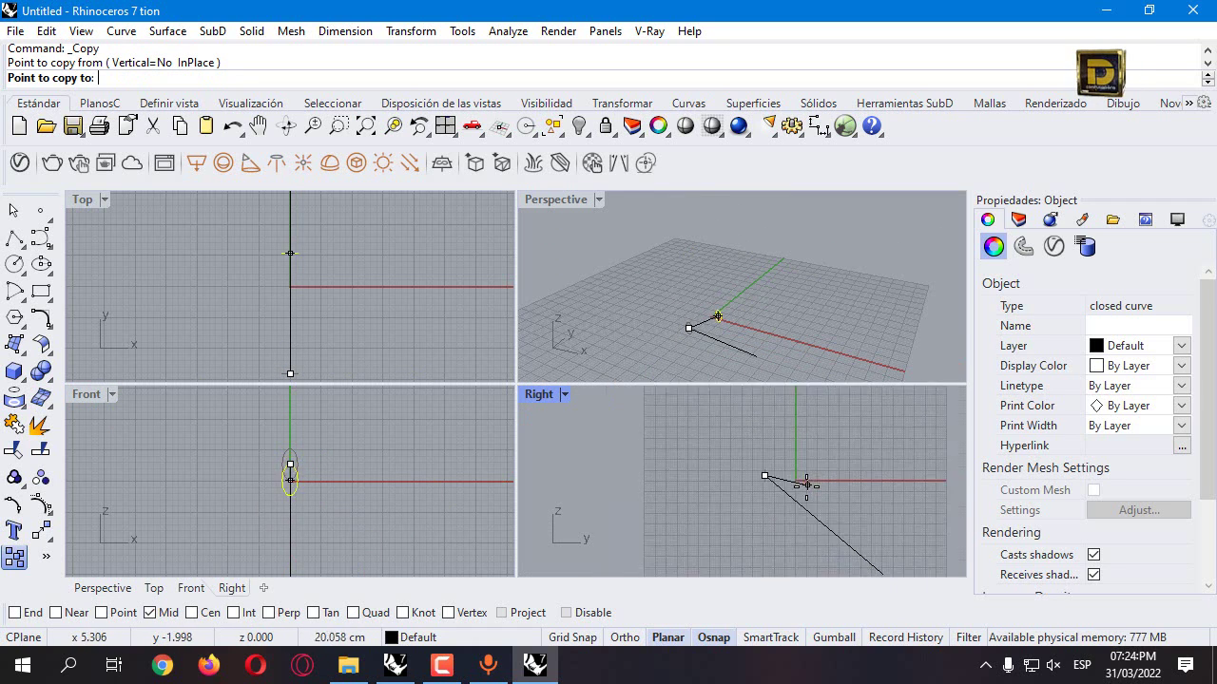
left_click(819, 511)
key("Return")
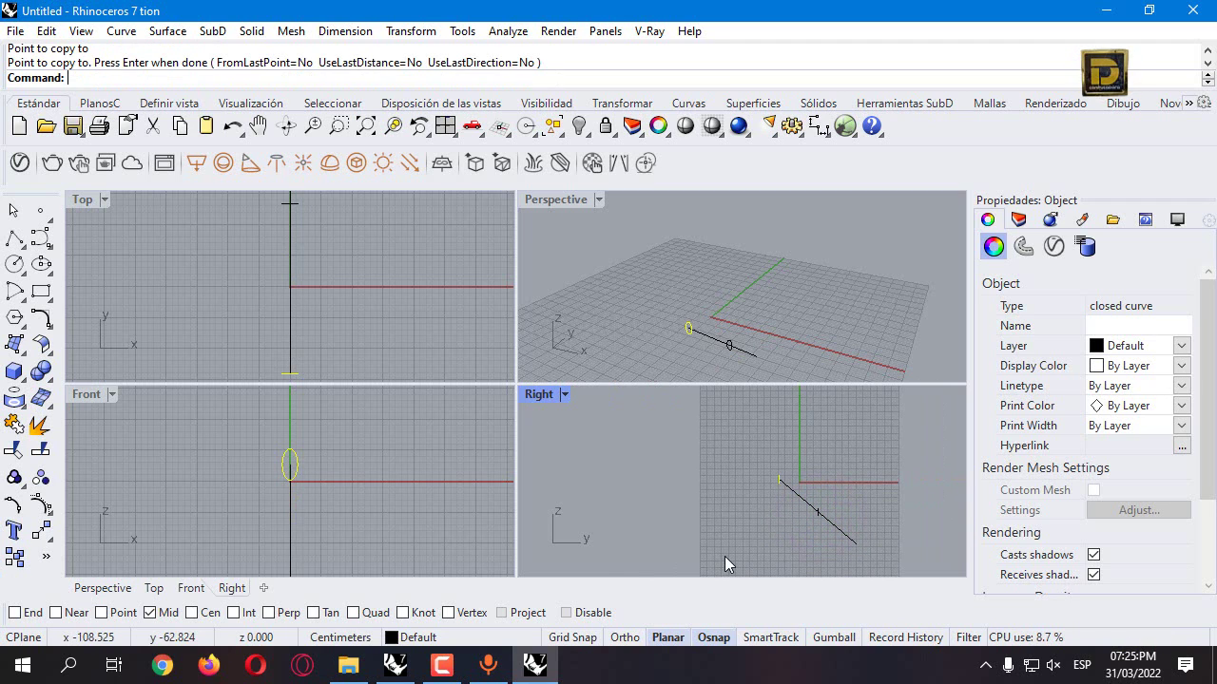
Scale the middle ellipse horizontally with Scale1D from its centre, taking its side quadrant out to 1.35 cm
scroll(724, 564, "up", 3)
left_click(752, 434)
left_click(807, 492)
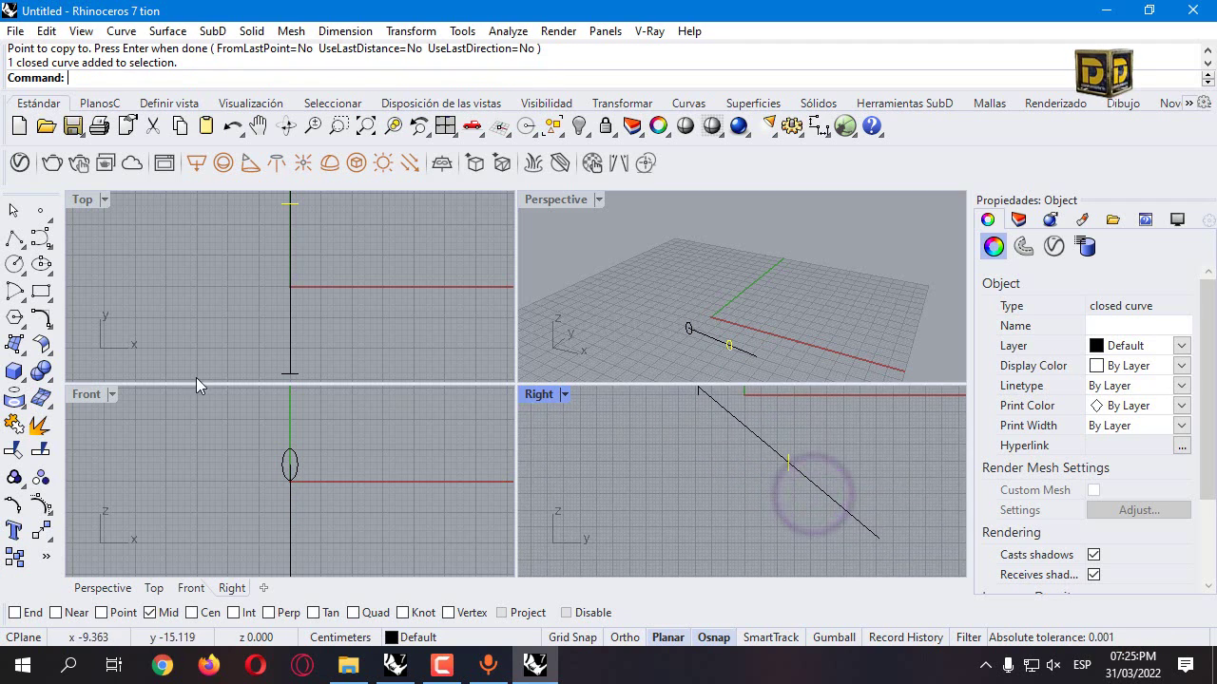
right_click_drag(265, 407, 326, 443)
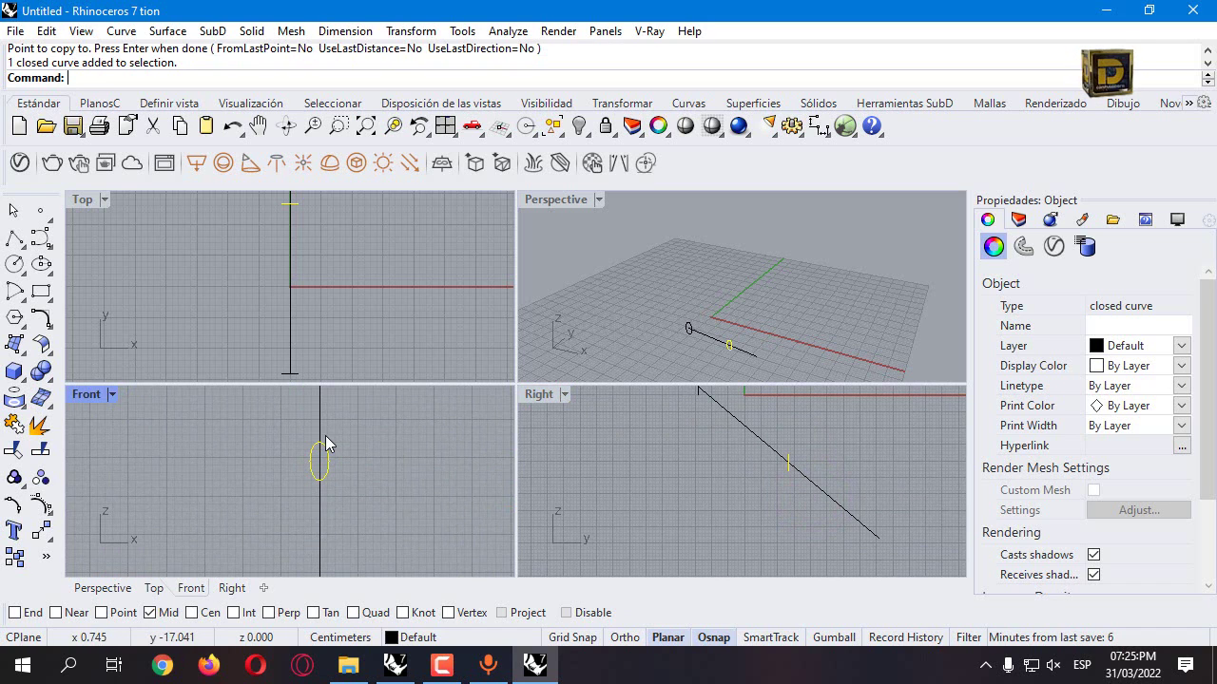
left_click(411, 30)
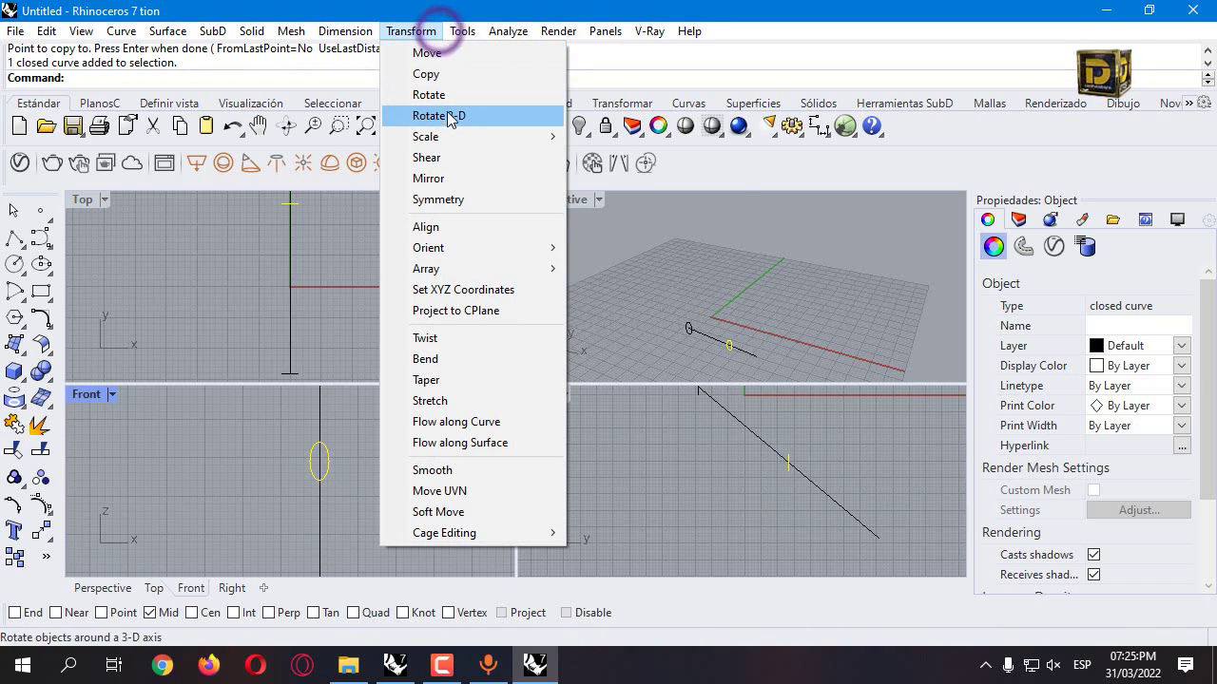
left_click(454, 138)
left_click(617, 178)
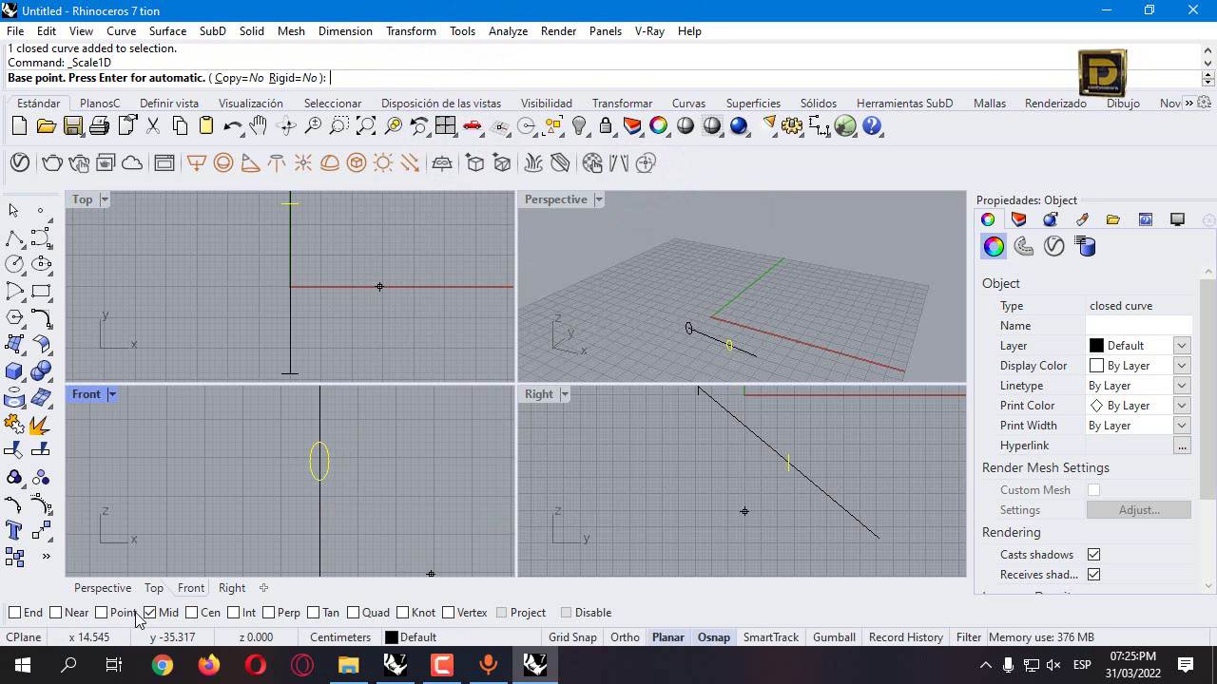
right_click(213, 616)
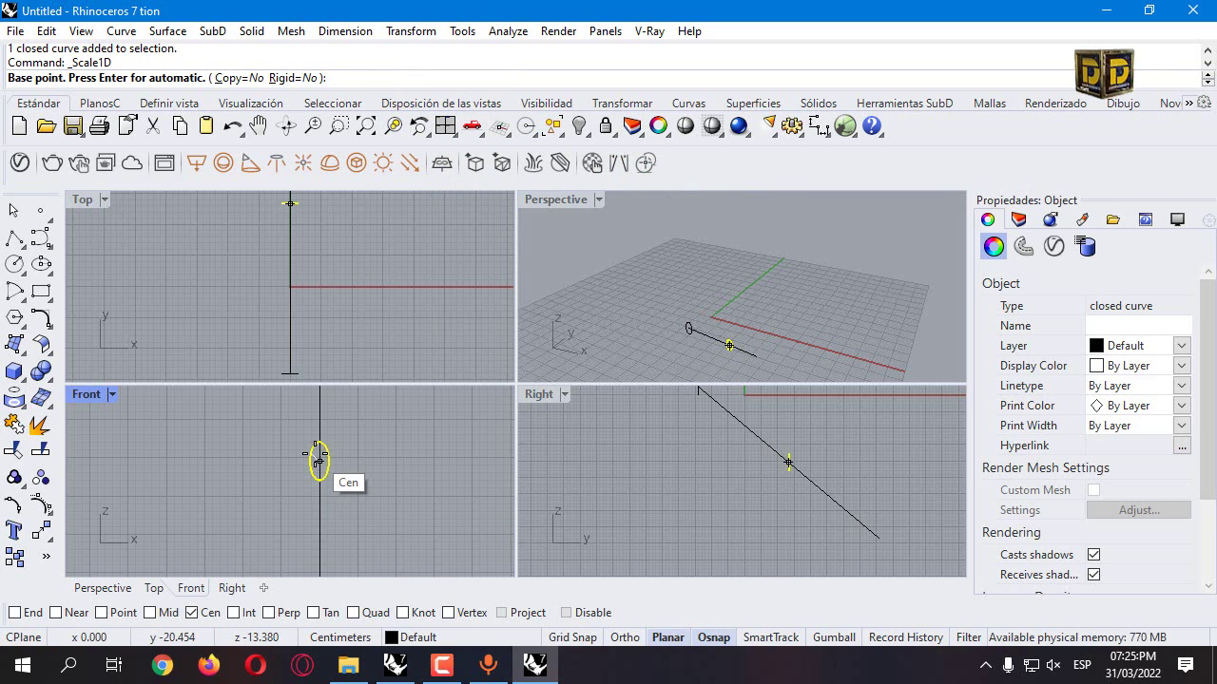
left_click(319, 462)
right_click(353, 612)
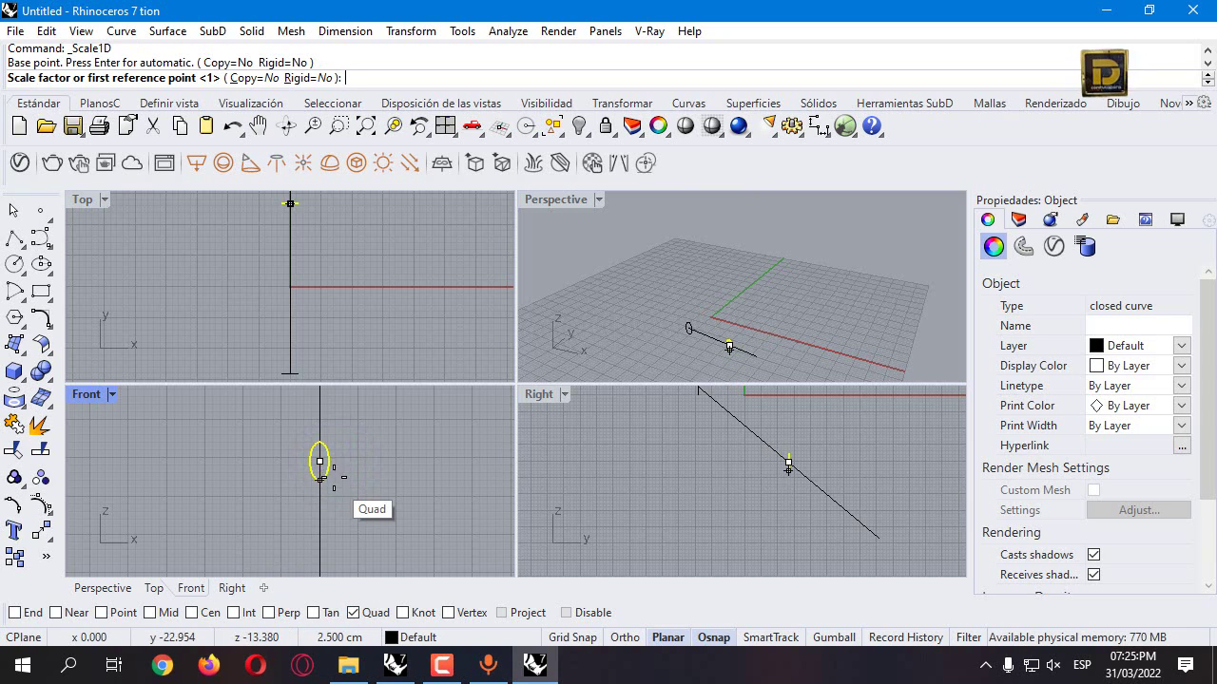
scroll(333, 460, "up", 5)
left_click(333, 451)
type("135")
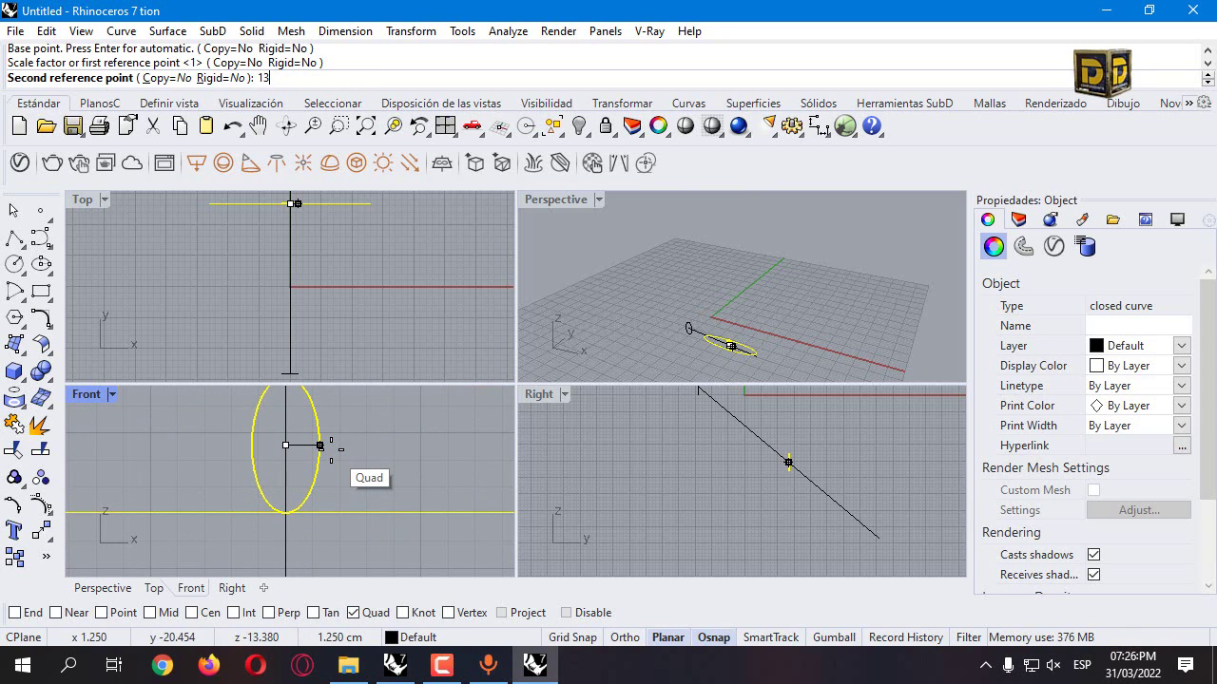
key("BackSpace")
key("BackSpace")
type(".35")
scroll(328, 435, "up", 3)
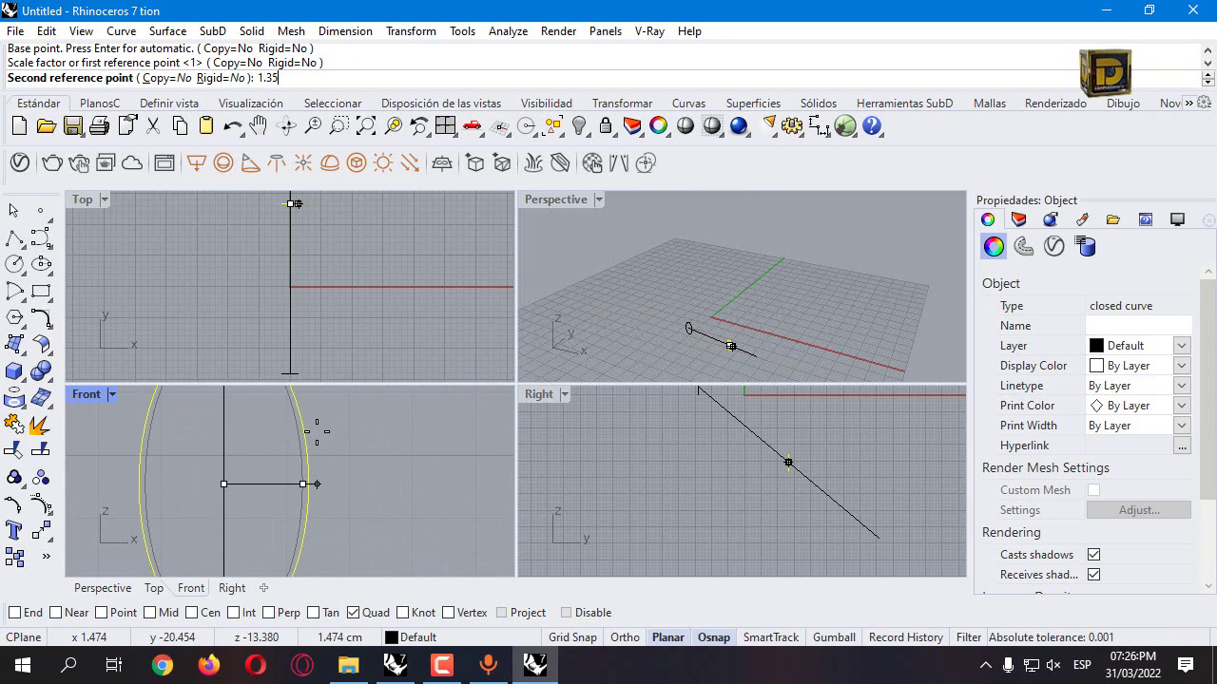
left_click(318, 431)
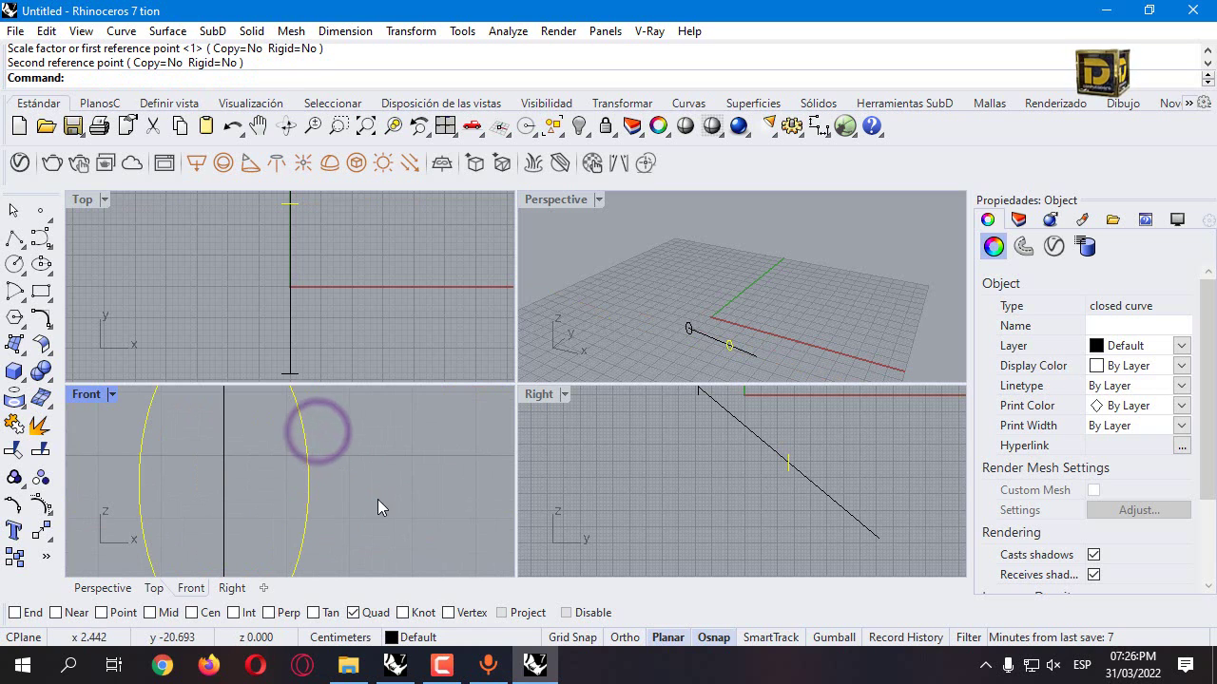
left_click(713, 307)
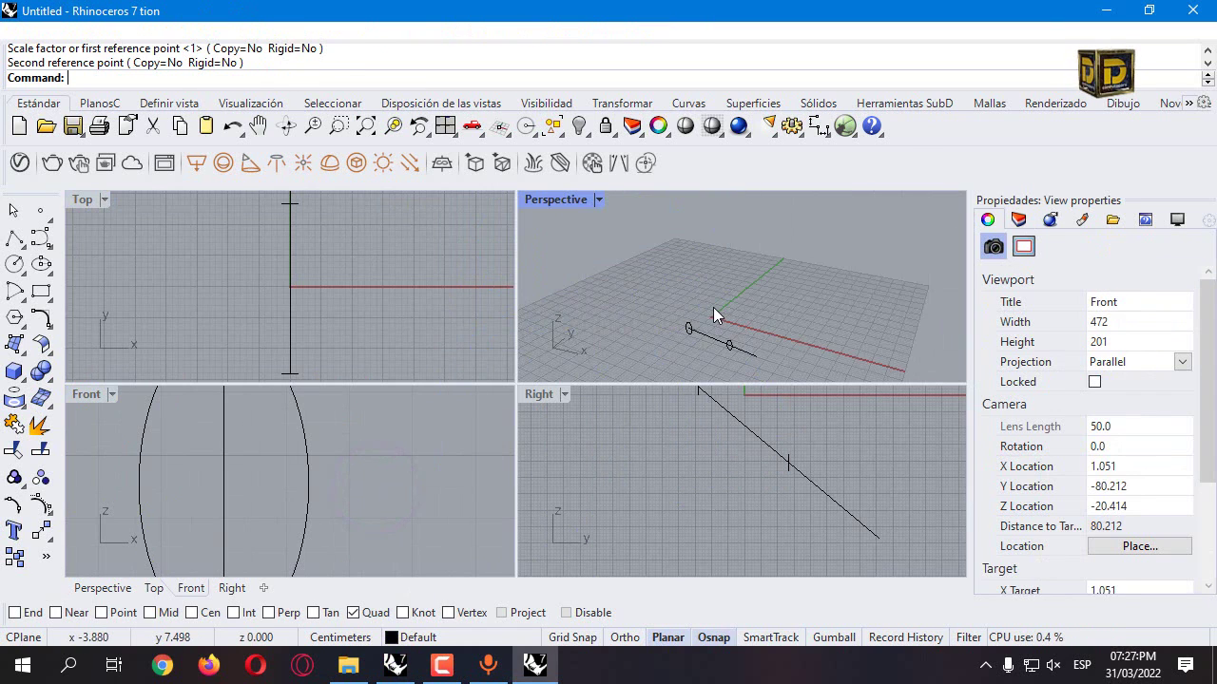
Draw an ellipse in the Front viewport, centred on the line's lower end, with a 1.25 cm horizontal and 1.8 cm vertical semi-axis
scroll(713, 307, "down", 2)
left_click(38, 264)
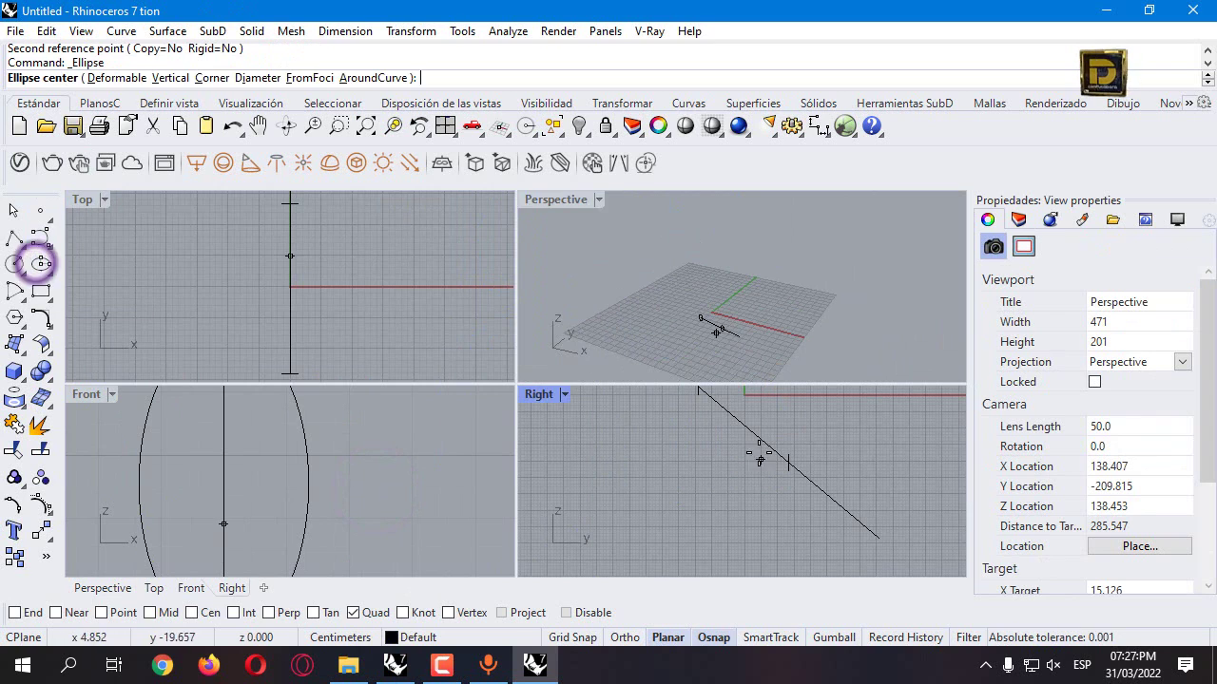
right_click(27, 613)
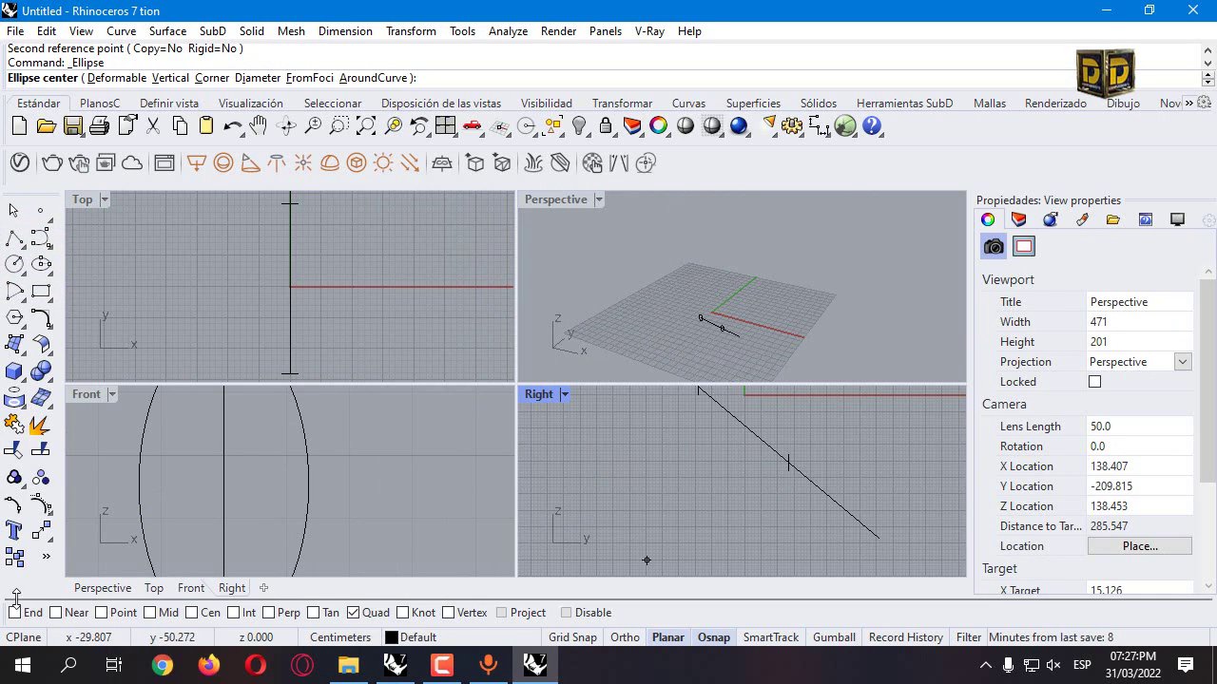
left_click(879, 538)
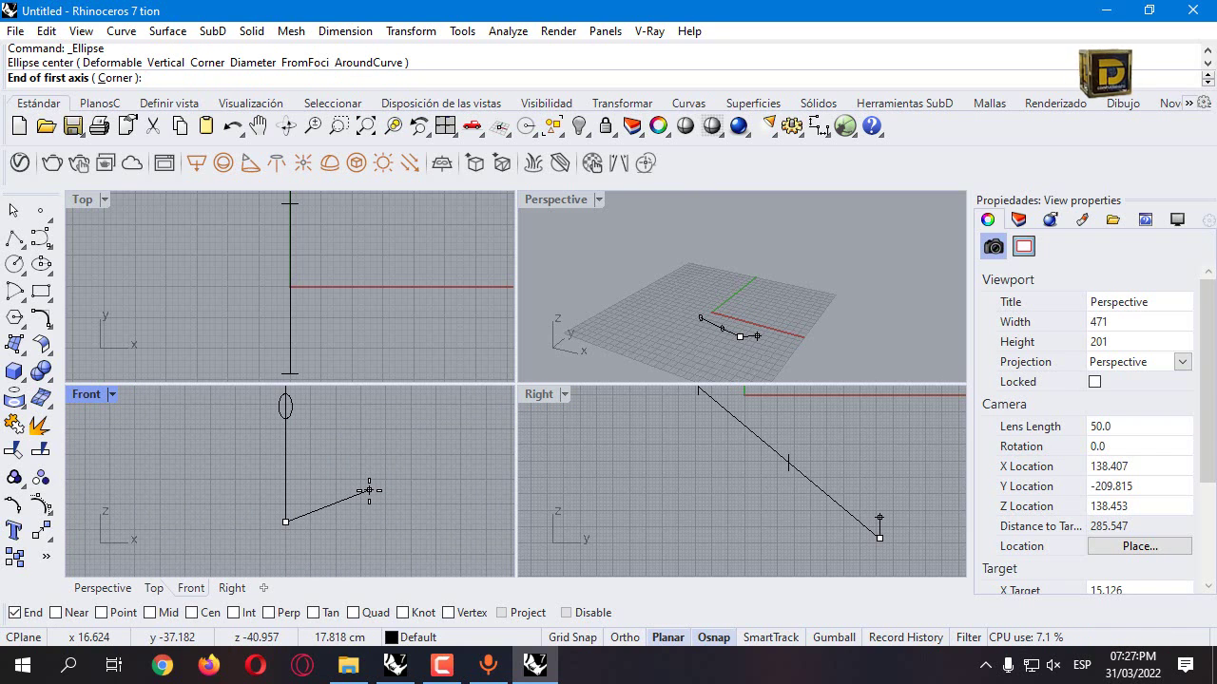
key("Return")
right_click_drag(290, 524, 258, 503)
left_click(310, 497)
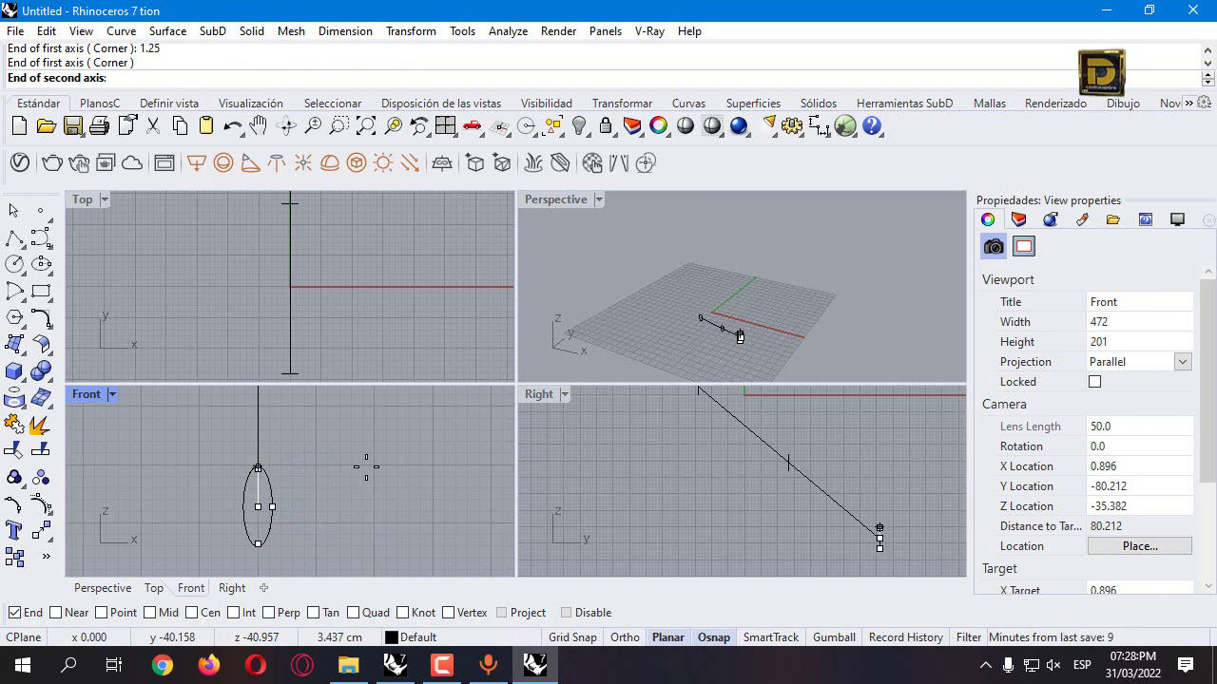
type("1")
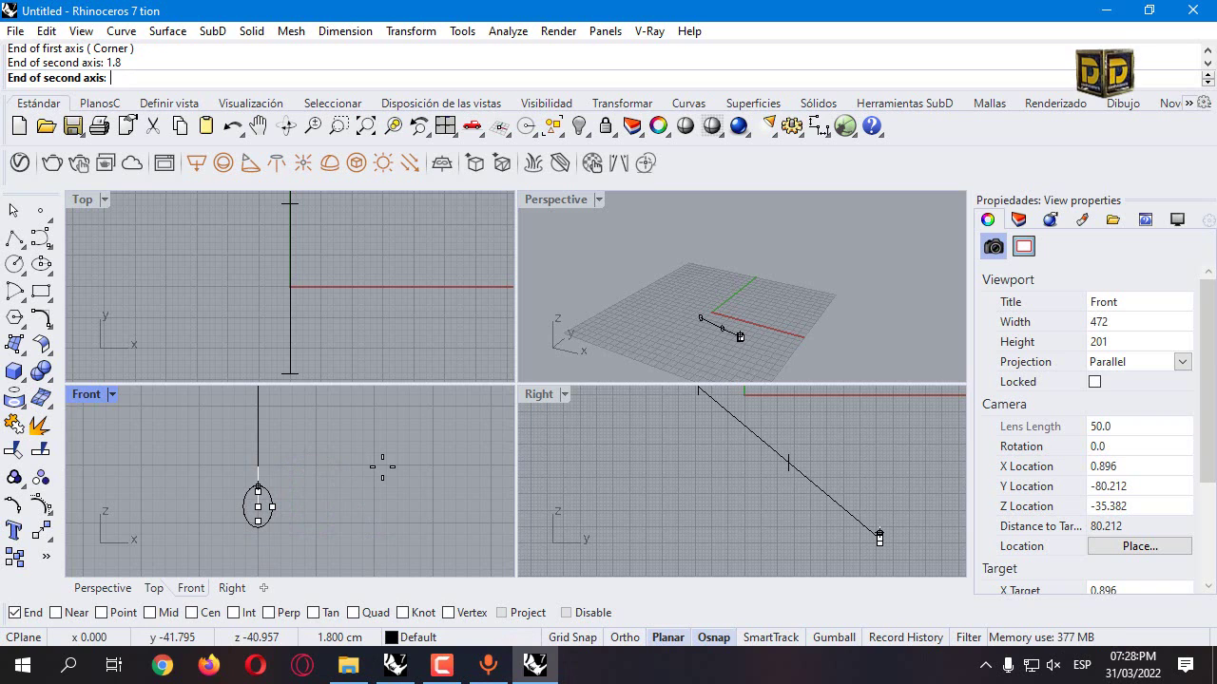
left_click(334, 451)
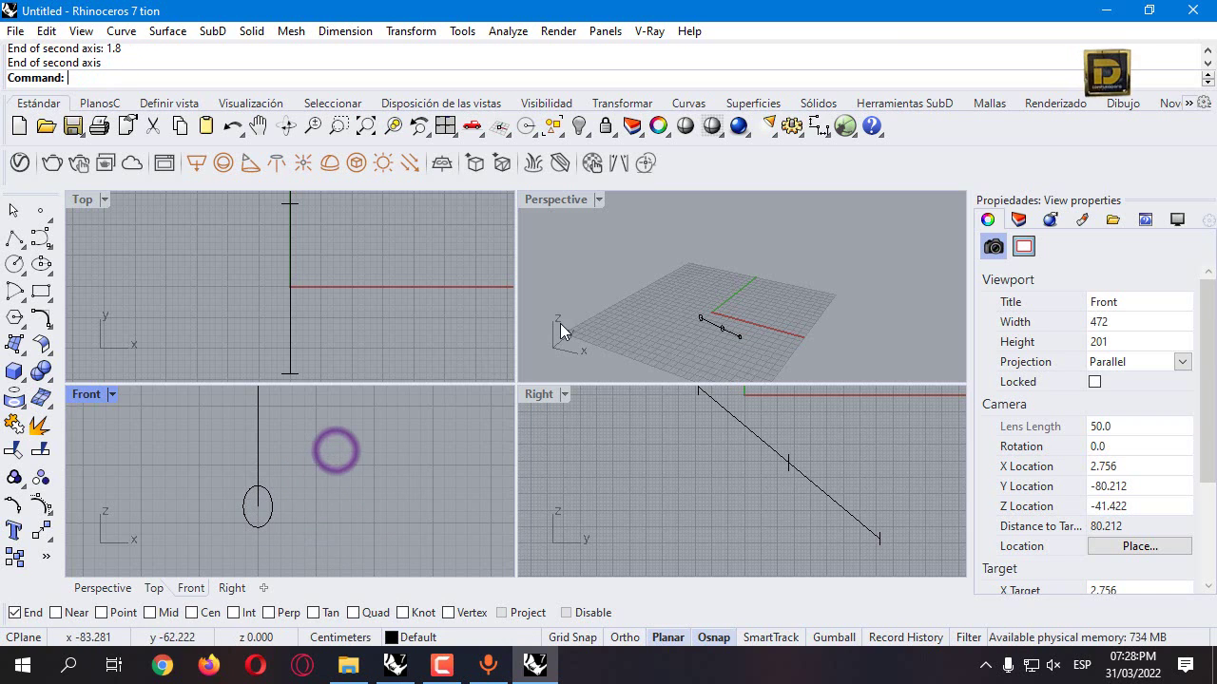
Sweep the three ellipses along the slanted line with Sweep1, using the Freeform frame style and unchanged cross sections, and fit the tube in the Perspective view
double_click(582, 201)
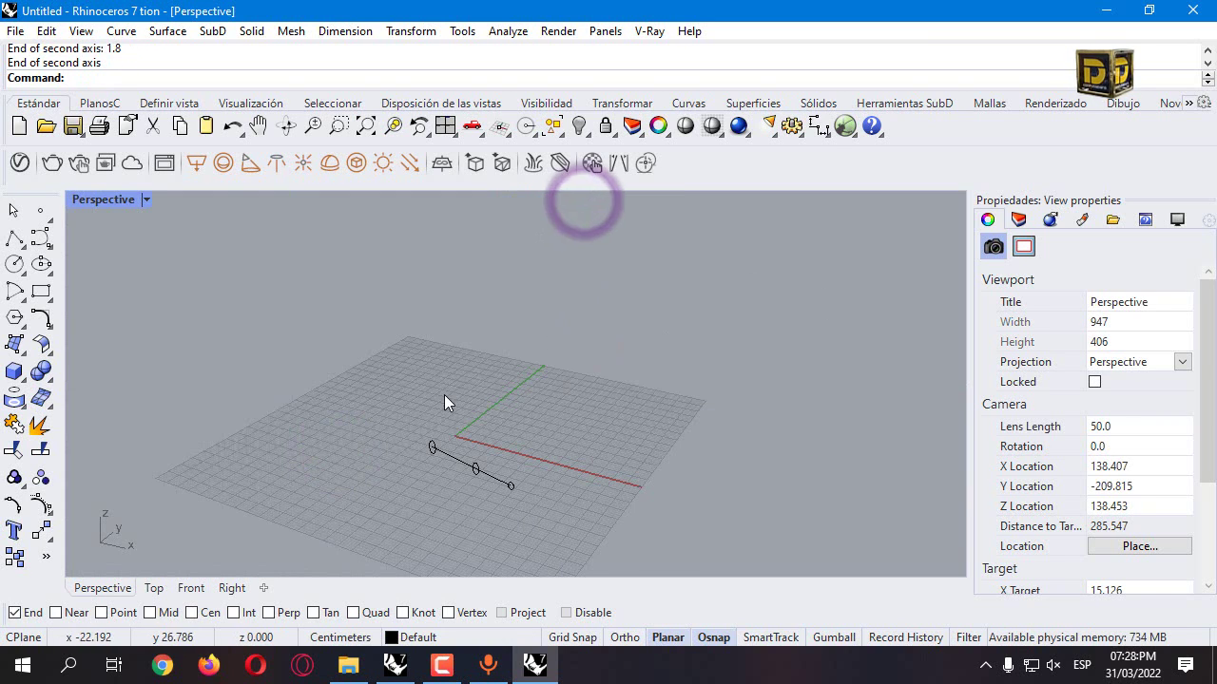
left_click(52, 163)
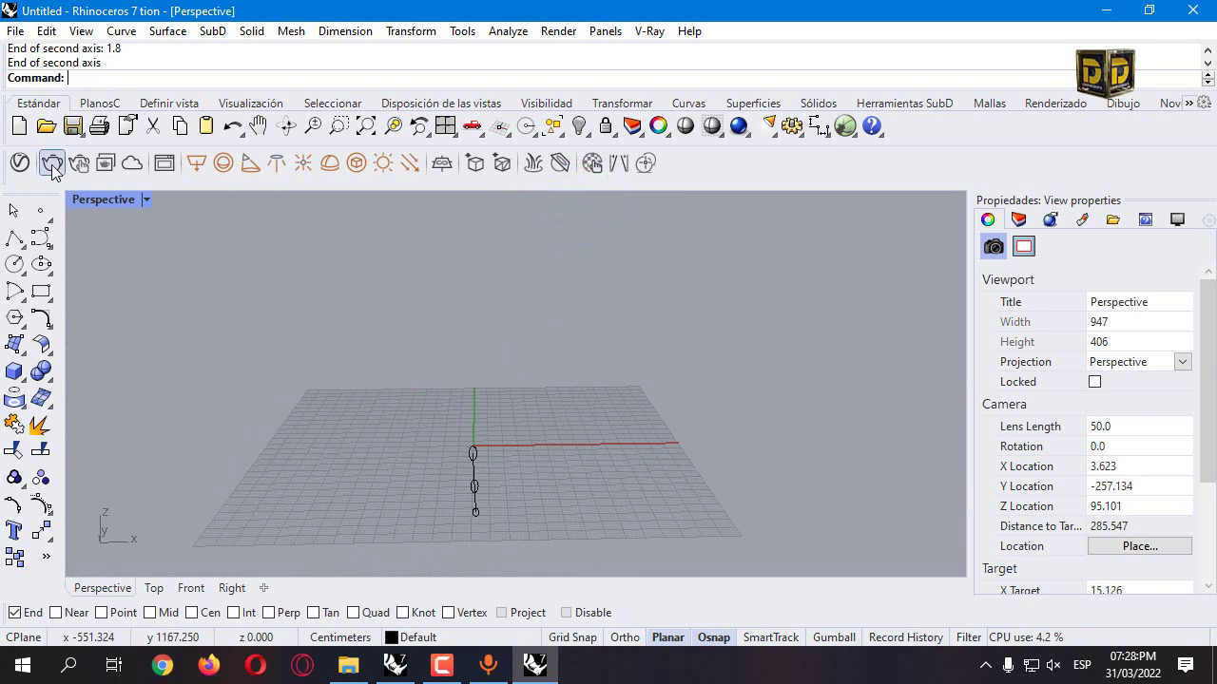
left_click(17, 357)
left_click(77, 429)
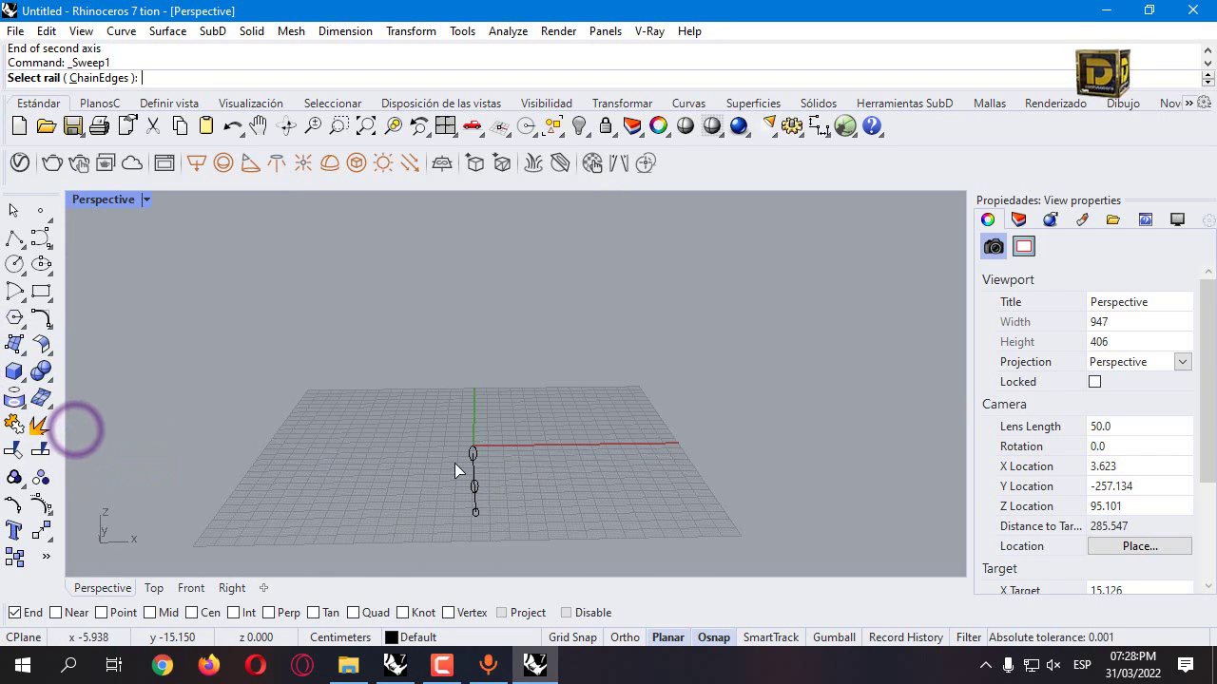
right_click_drag(455, 464, 629, 433)
left_click(539, 454)
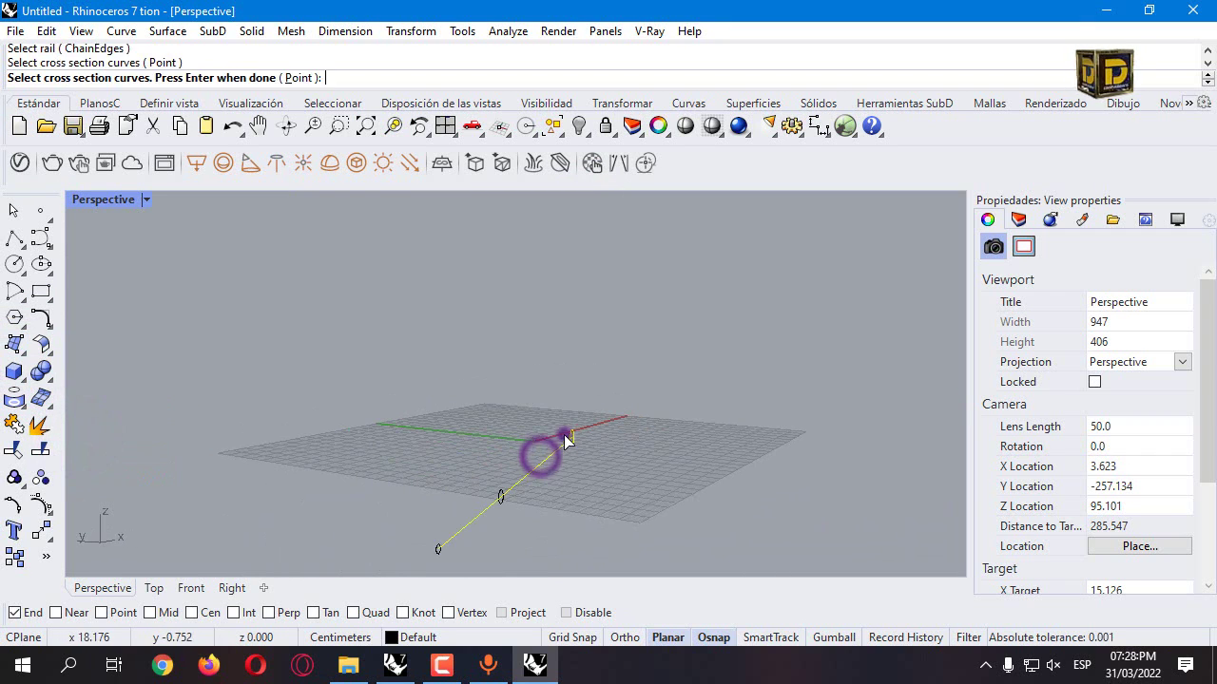
left_click(568, 437)
left_click(498, 495)
left_click(443, 550)
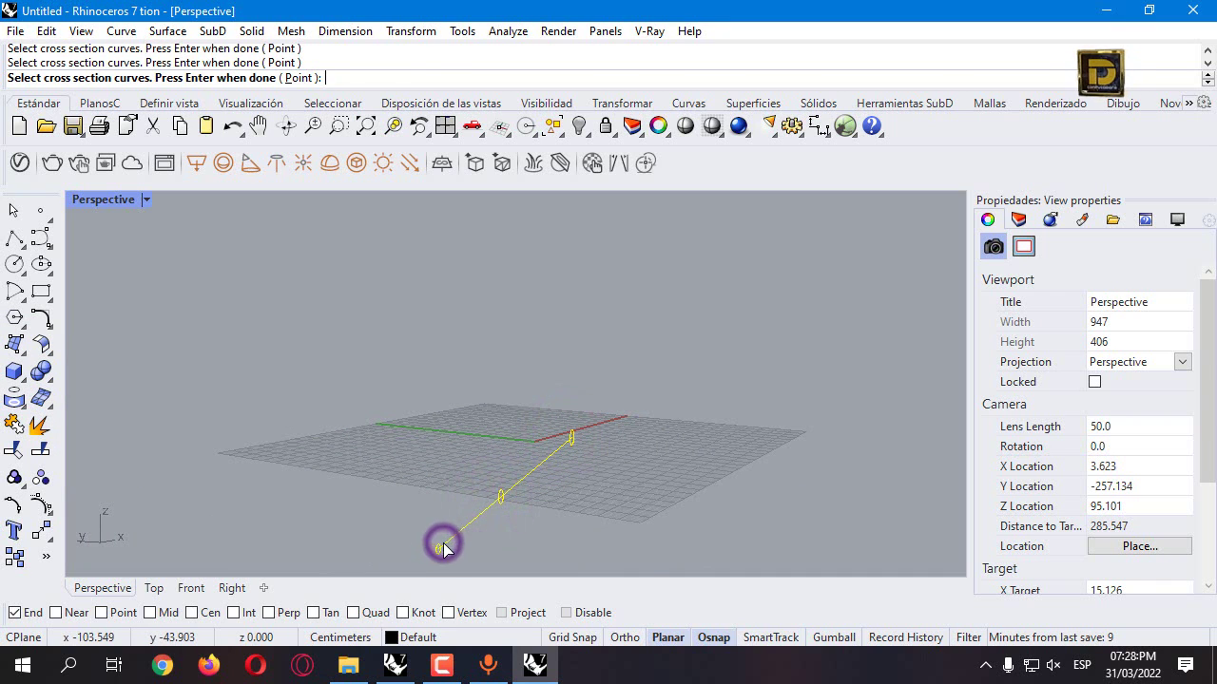
right_click(442, 542)
right_click(448, 537)
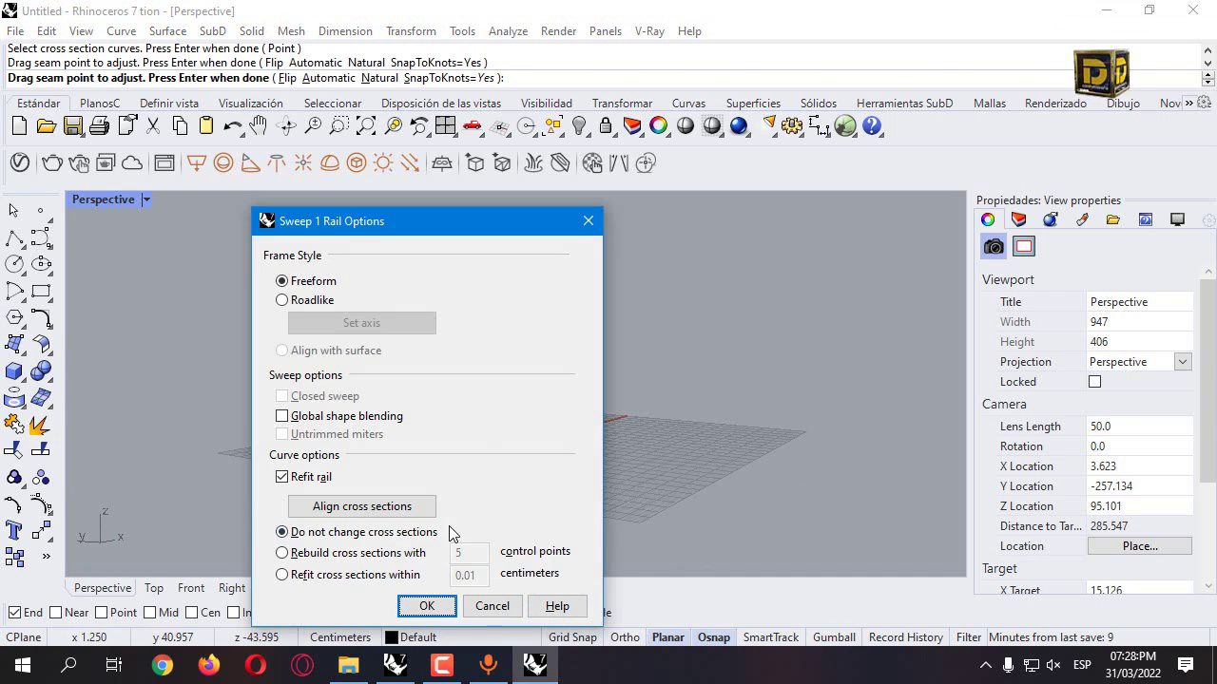
left_click(425, 606)
right_click_drag(378, 361, 513, 404)
left_click(364, 133)
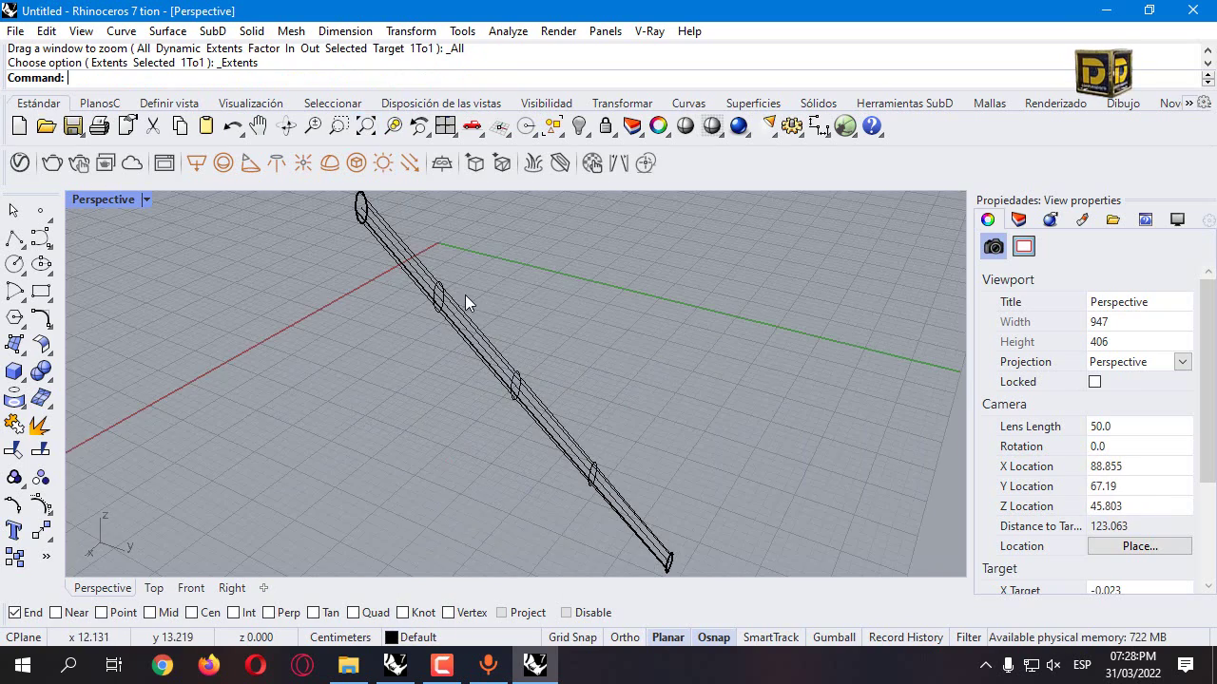
Set the Perspective viewport to Shaded display, inspect the swept tube and return to the four-viewport layout
right_click_drag(466, 298, 388, 315)
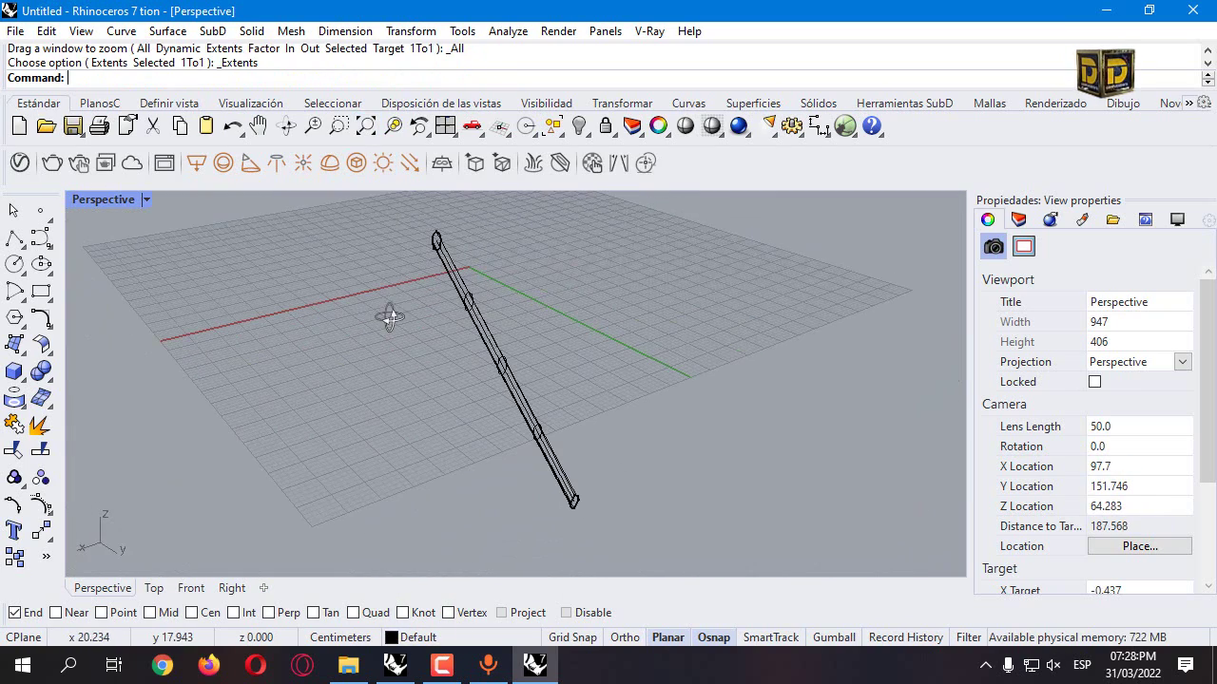
left_click(145, 200)
left_click(199, 99)
mouse_move(361, 294)
right_mouse_down()
mouse_move(564, 282)
mouse_move(641, 329)
mouse_move(783, 318)
mouse_move(483, 352)
right_mouse_up()
double_click(104, 203)
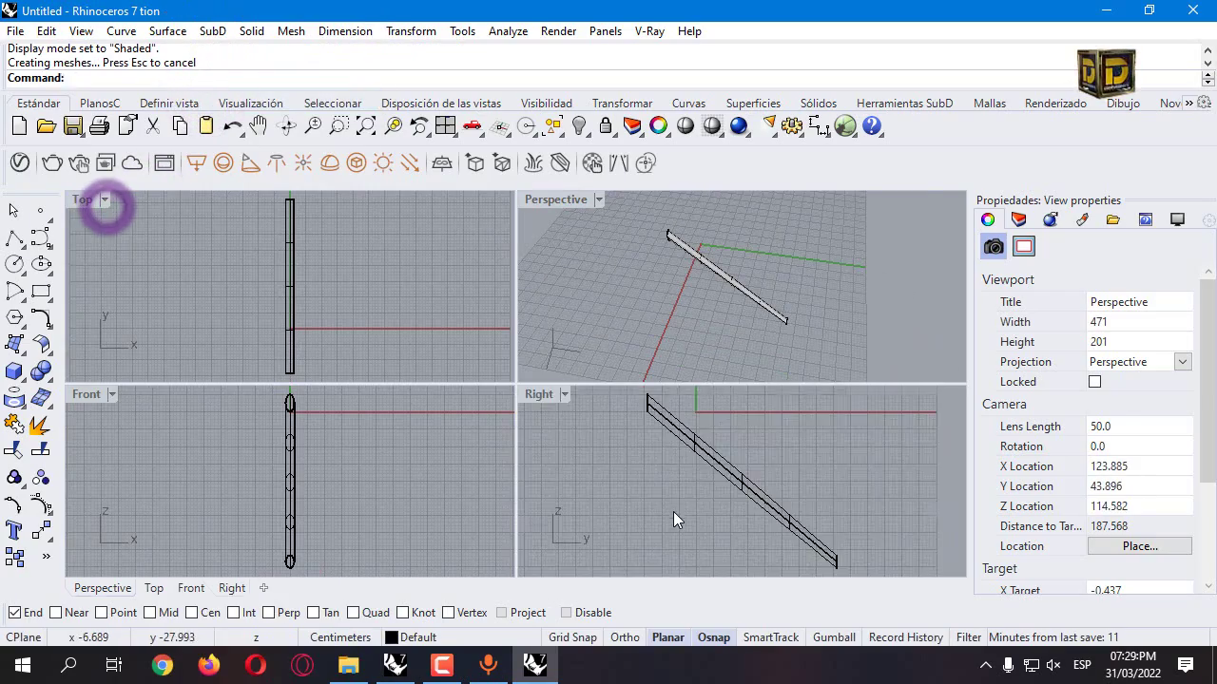
Draw a 14 cm line at 245° in the Right viewport, above the swept tube
left_click(673, 514)
left_click(14, 238)
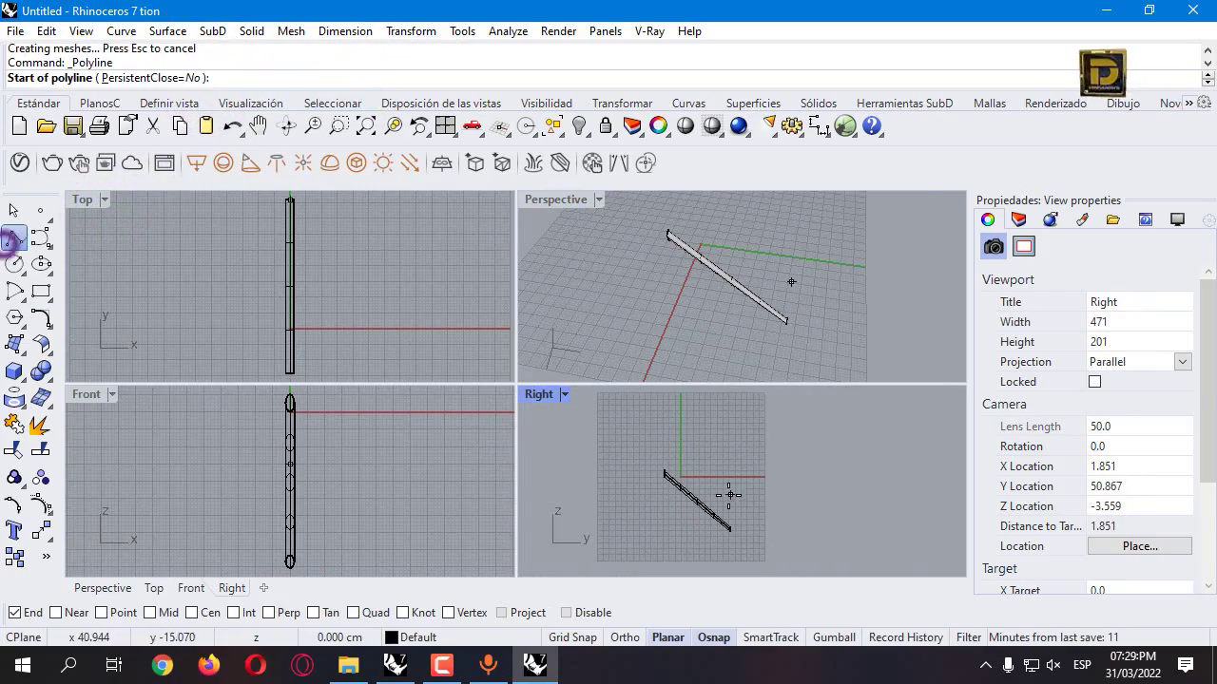
left_click(708, 446)
type("14")
key("Return")
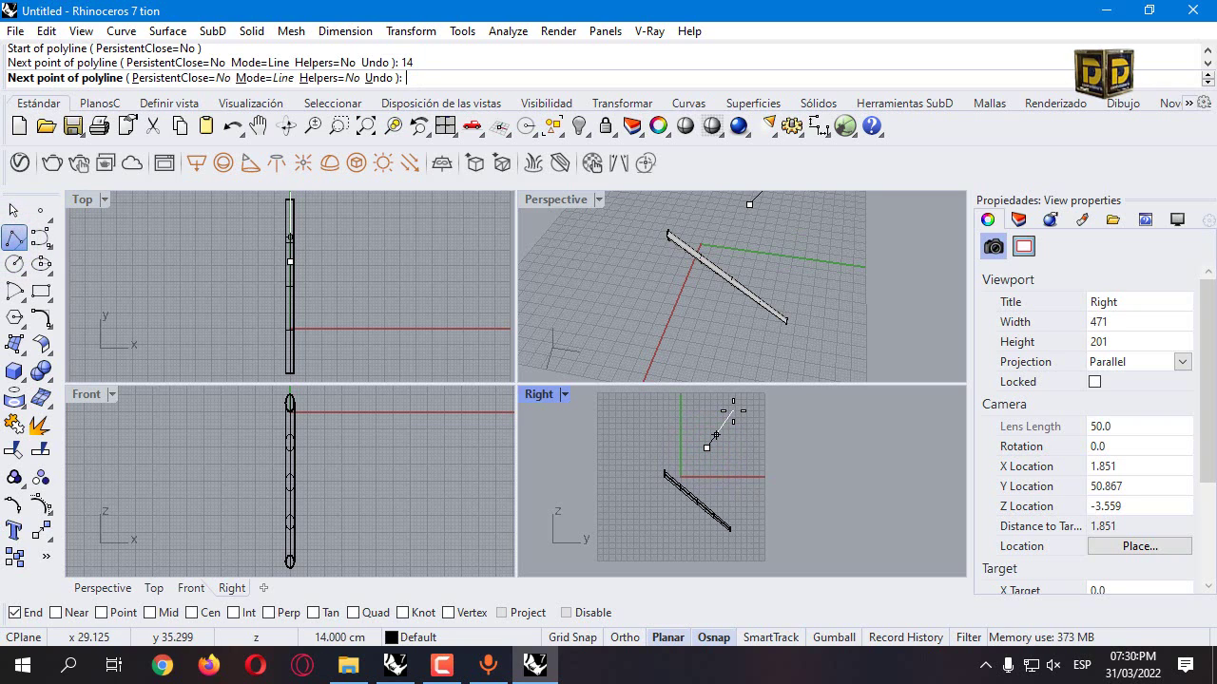
type("<245")
key("Return")
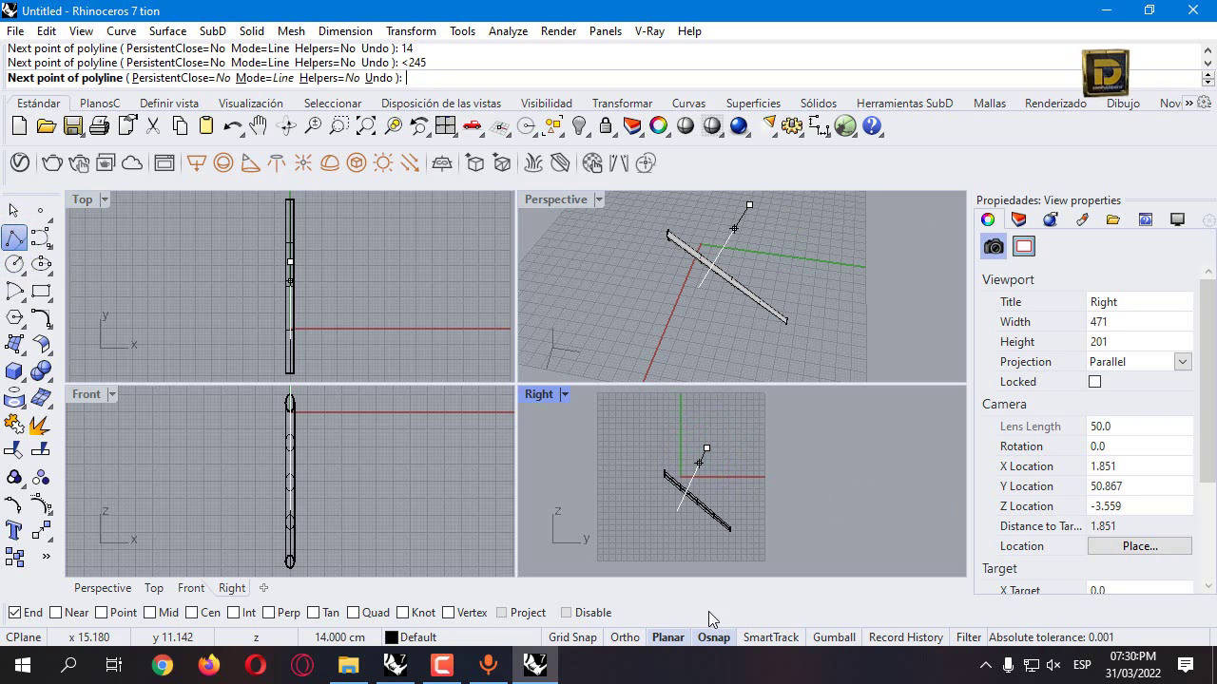
left_click(698, 464)
right_click(693, 467)
scroll(693, 467, "up", 2)
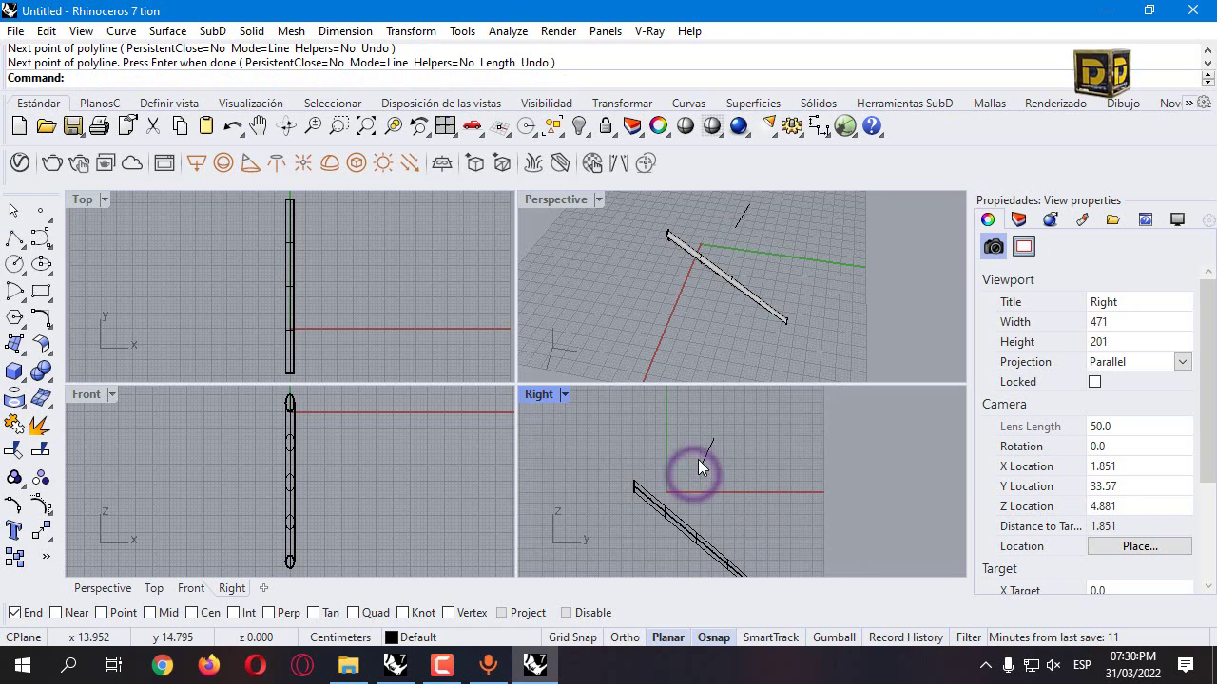
left_click(703, 487)
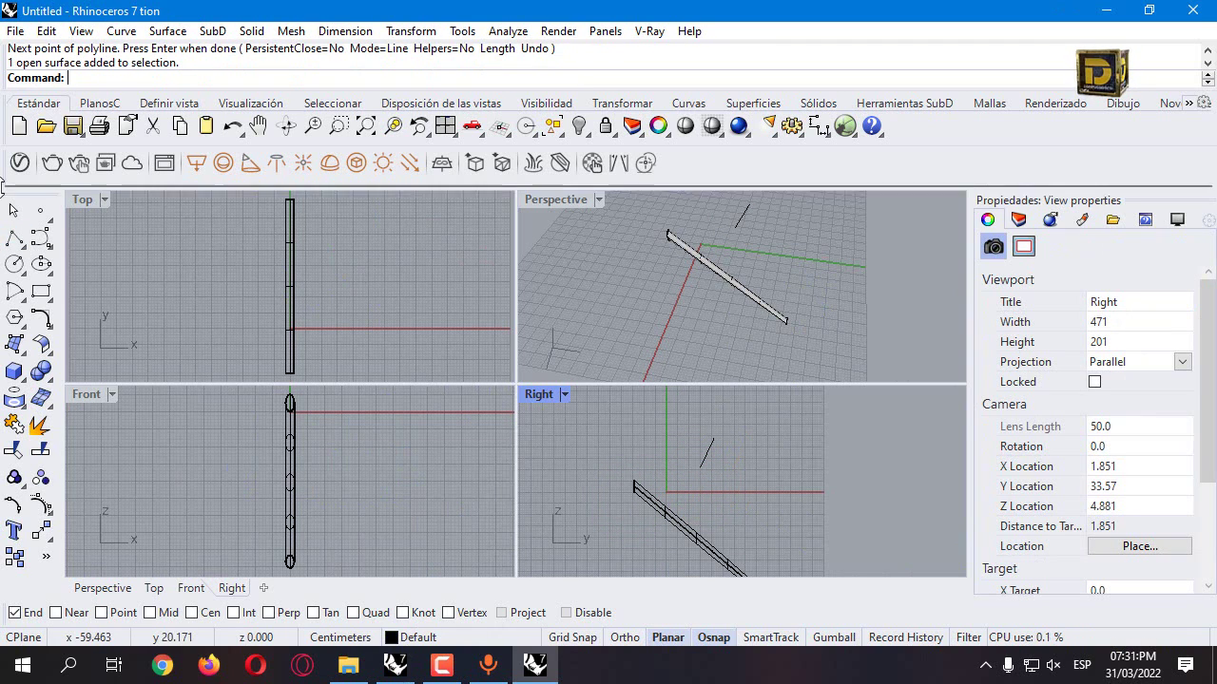
left_click(14, 237)
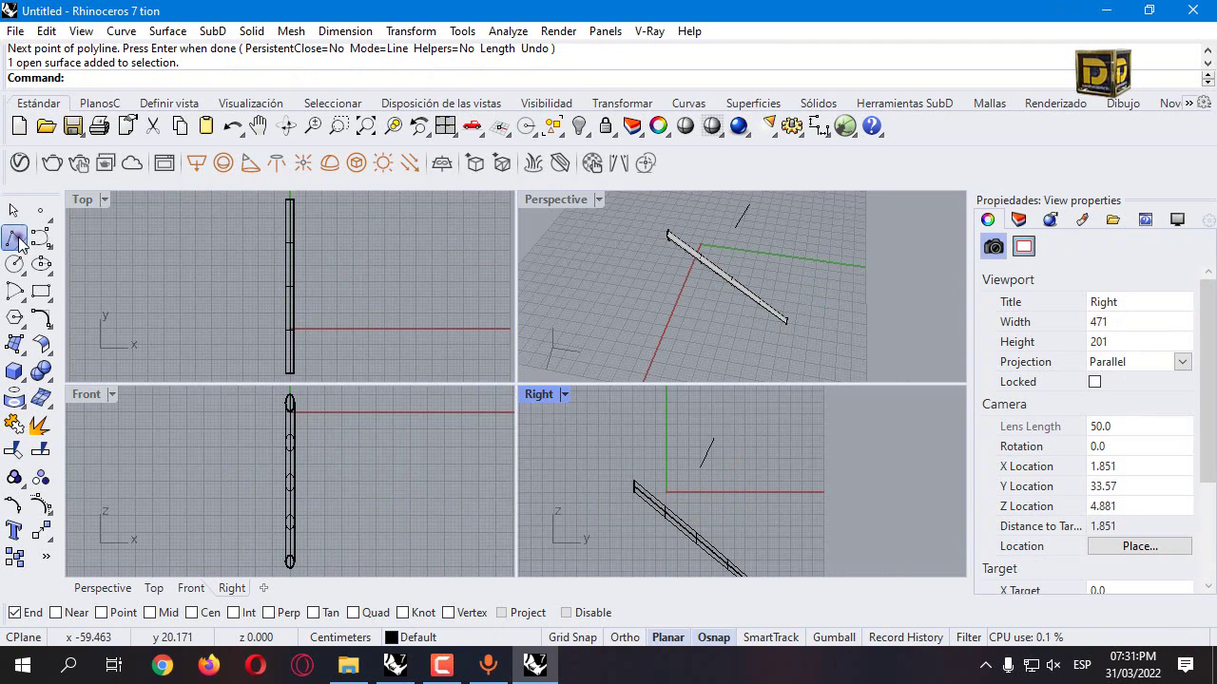
left_click(713, 440)
type("27")
key("Return")
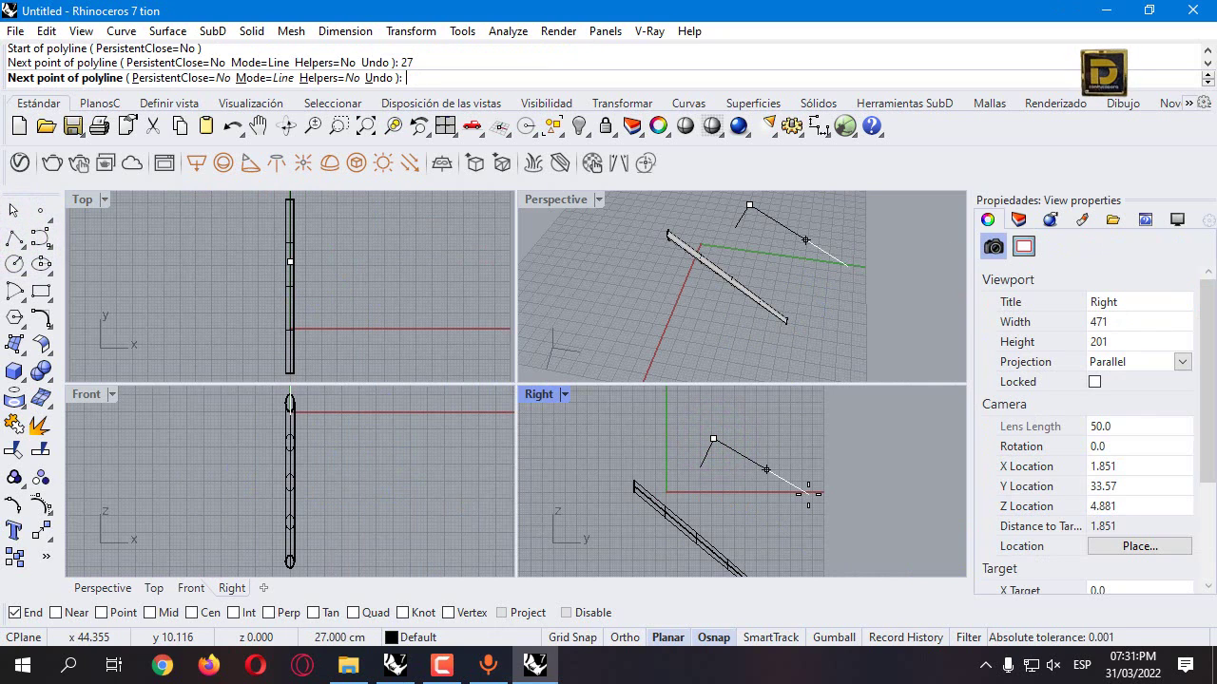
type("<245")
key("Return")
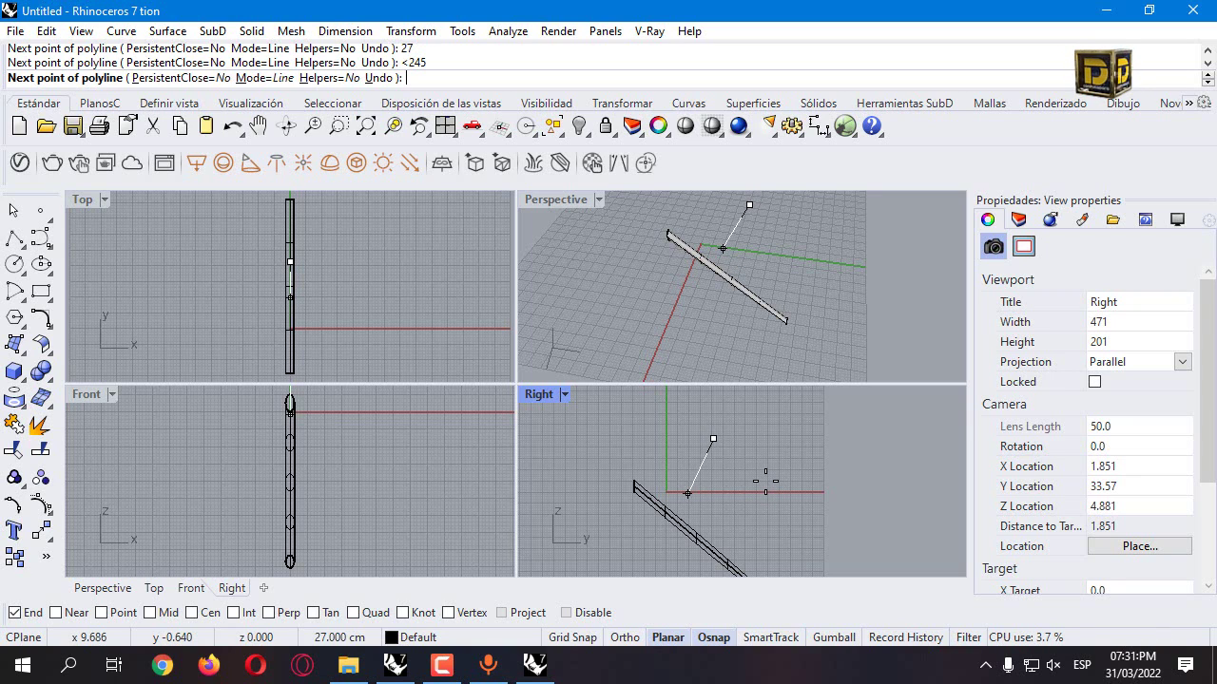
key("Escape")
Draw a 27 cm line at 340° from the upper end of the 14 cm line
left_click(14, 238)
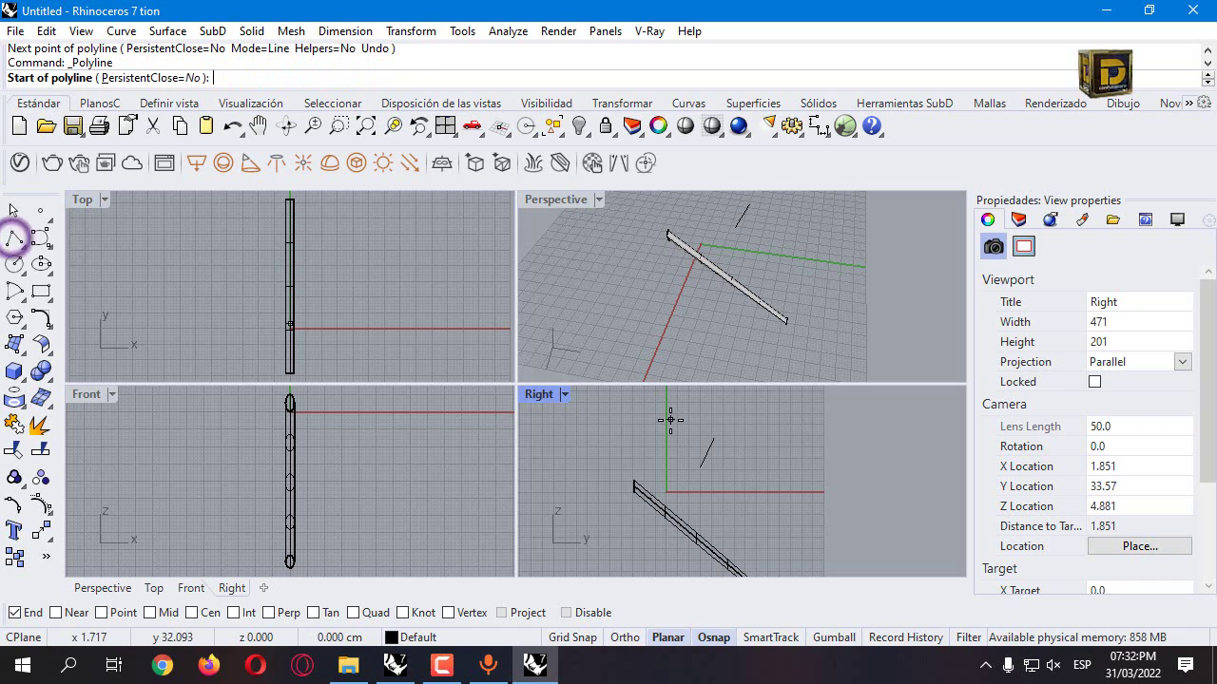
left_click(716, 436)
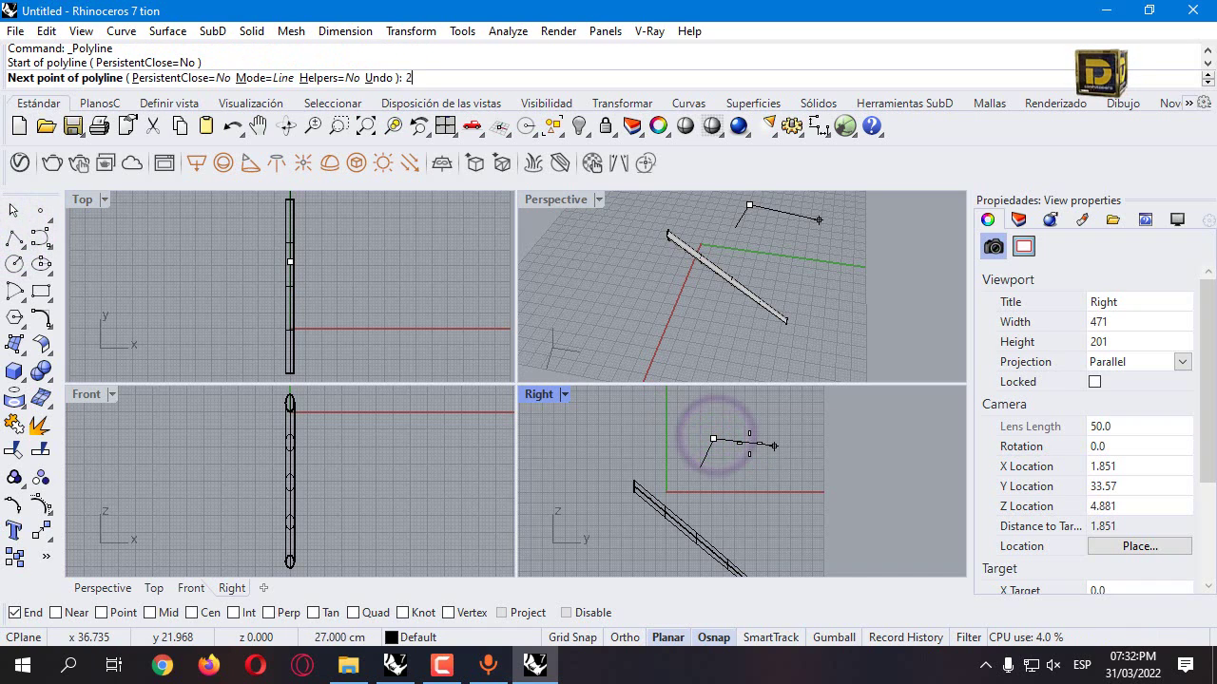
type("27")
key("Return")
type("<320")
key("Return")
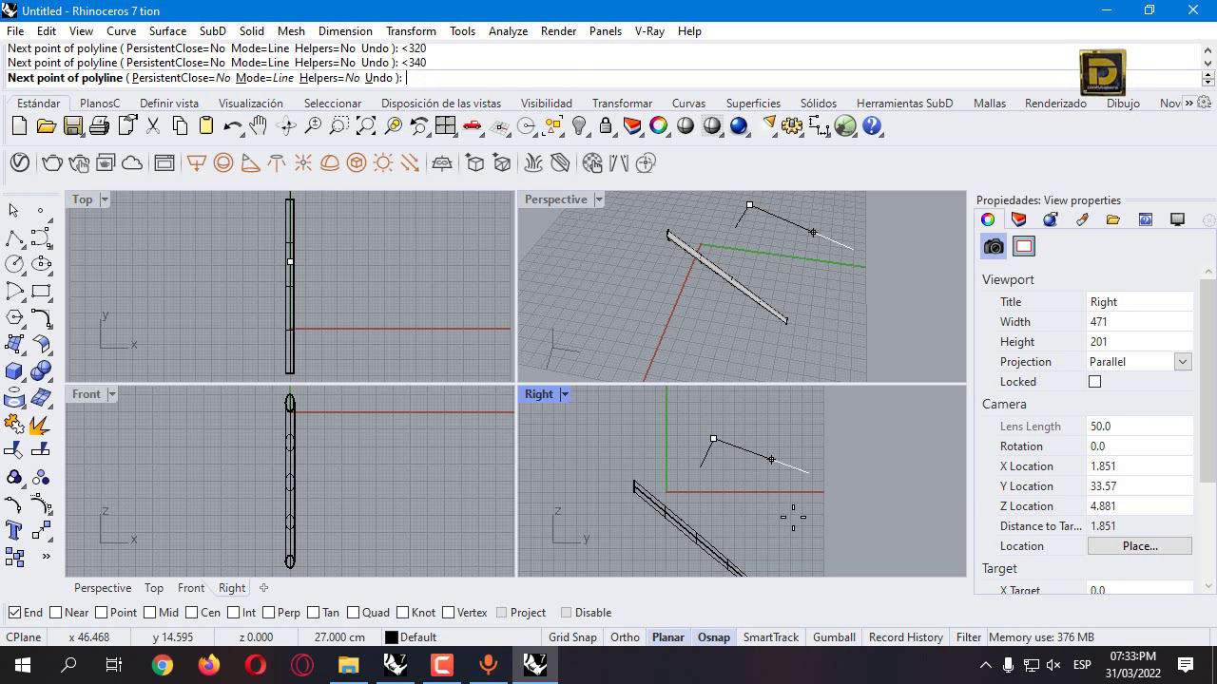
right_click(792, 516)
Draw a 24 cm line at 300° from the lower end of the 27 cm line
left_click(14, 237)
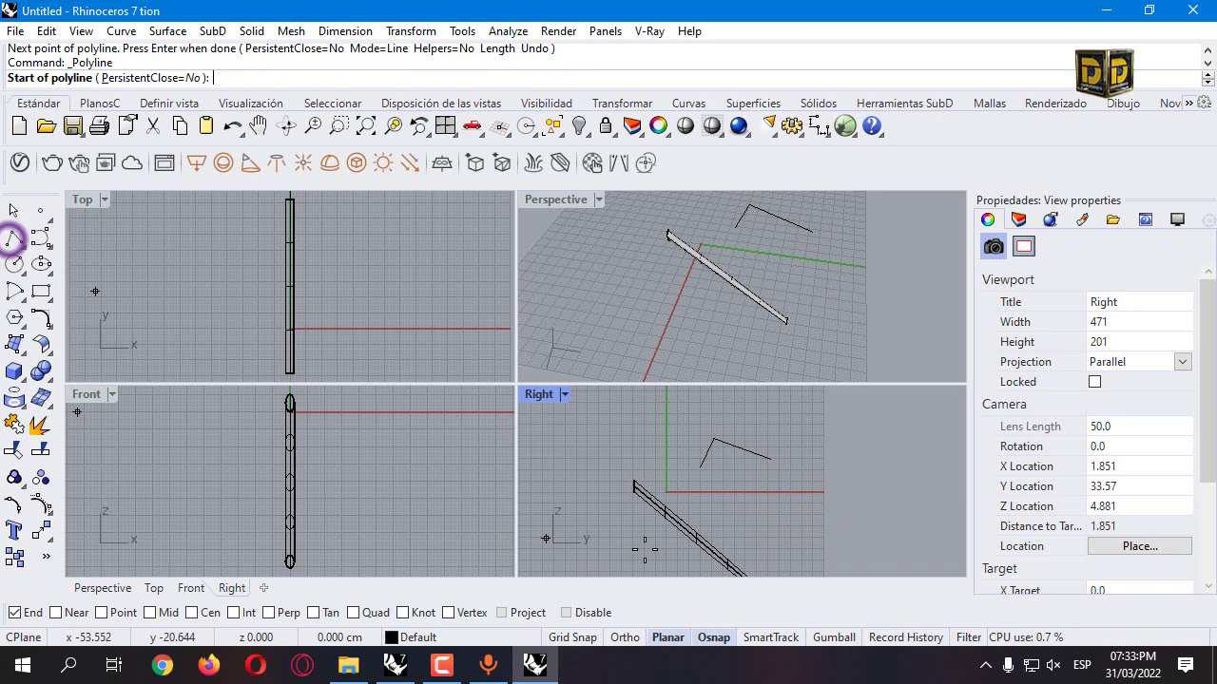
left_click(771, 460)
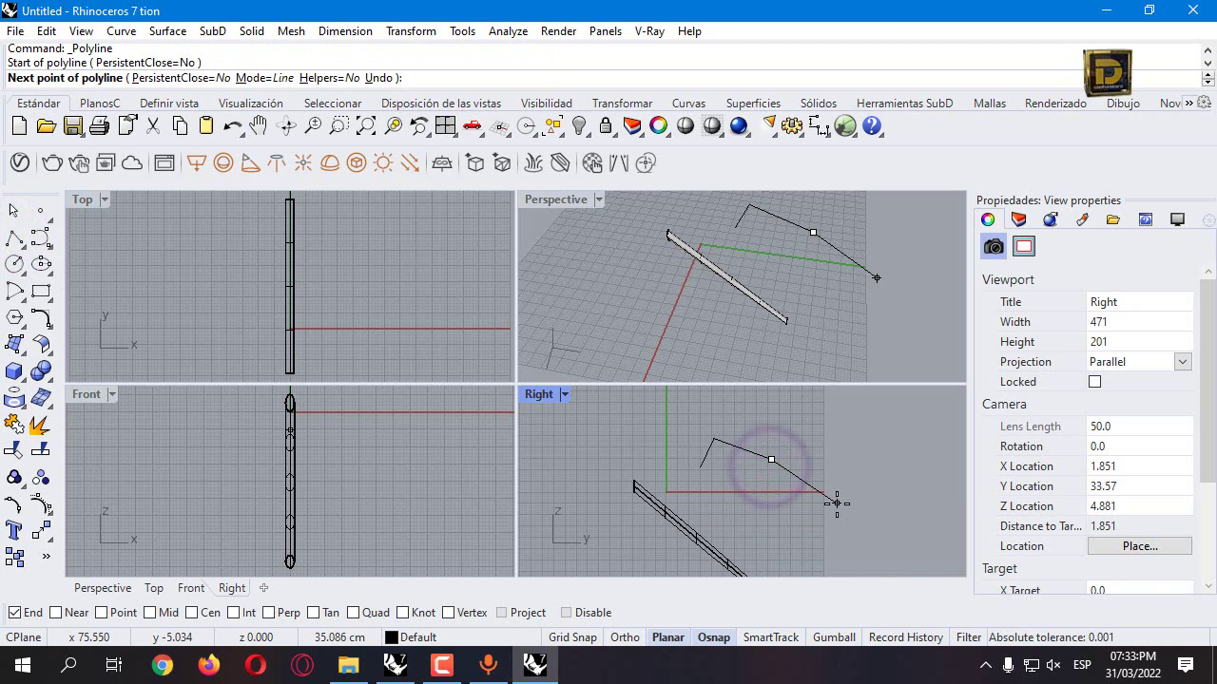
type("24")
key("Return")
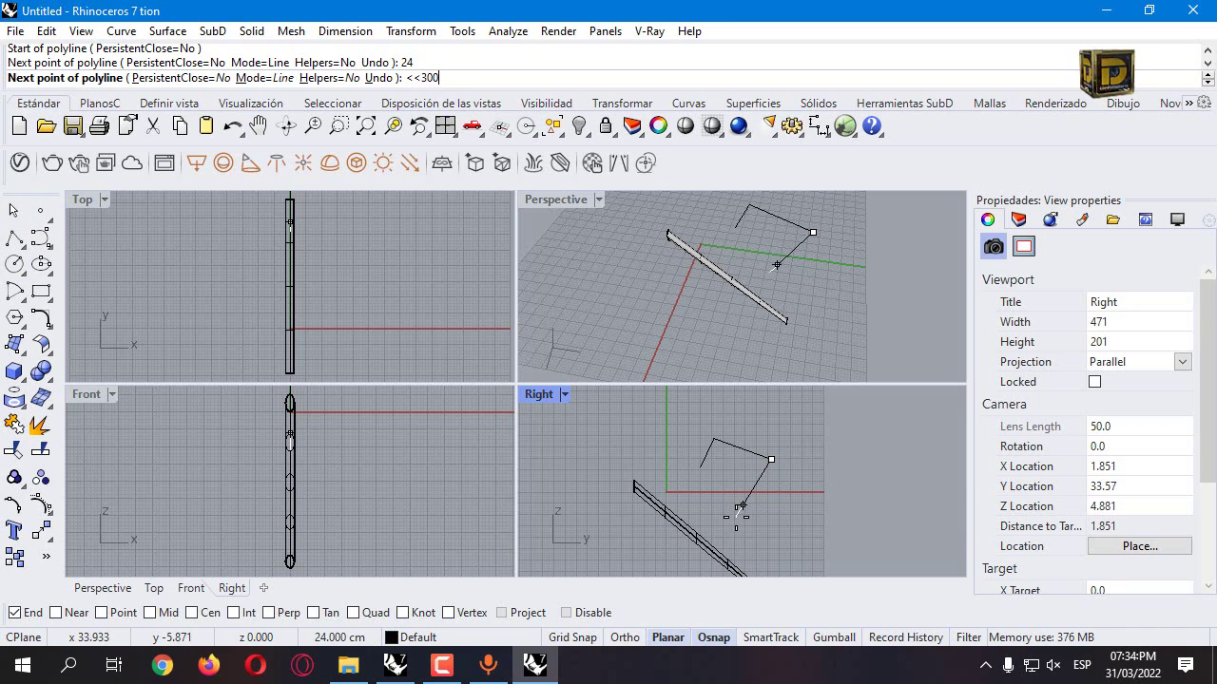
type("<<300")
key("Return")
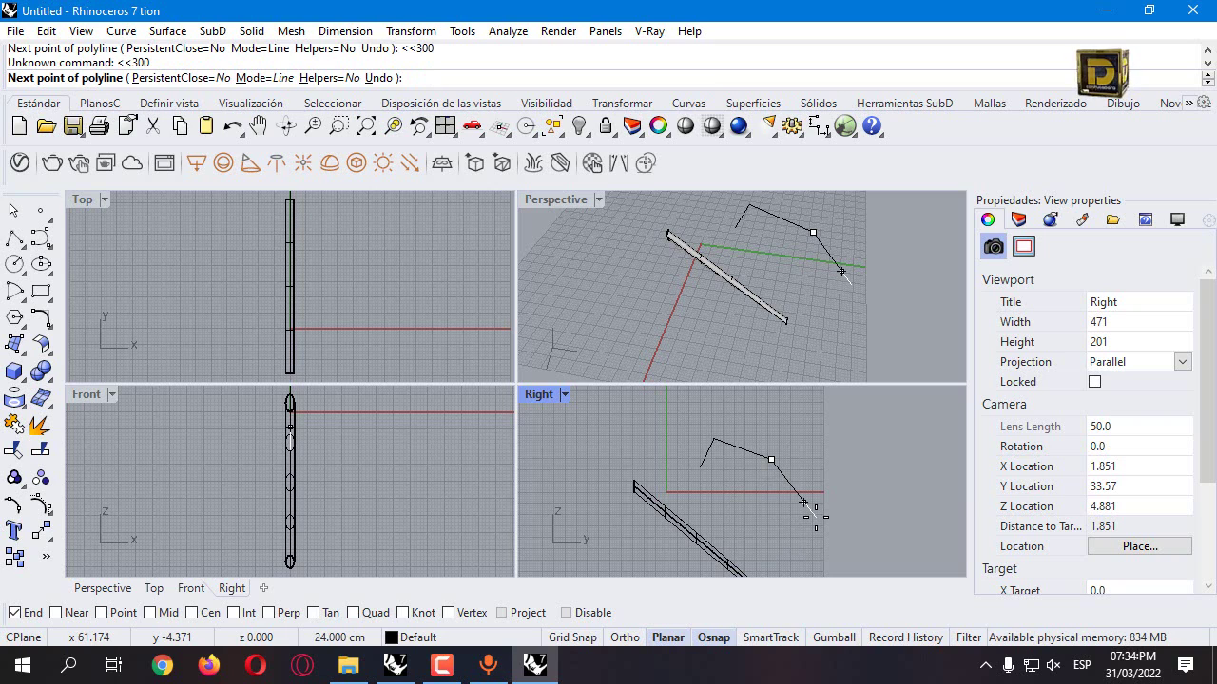
type("<30")
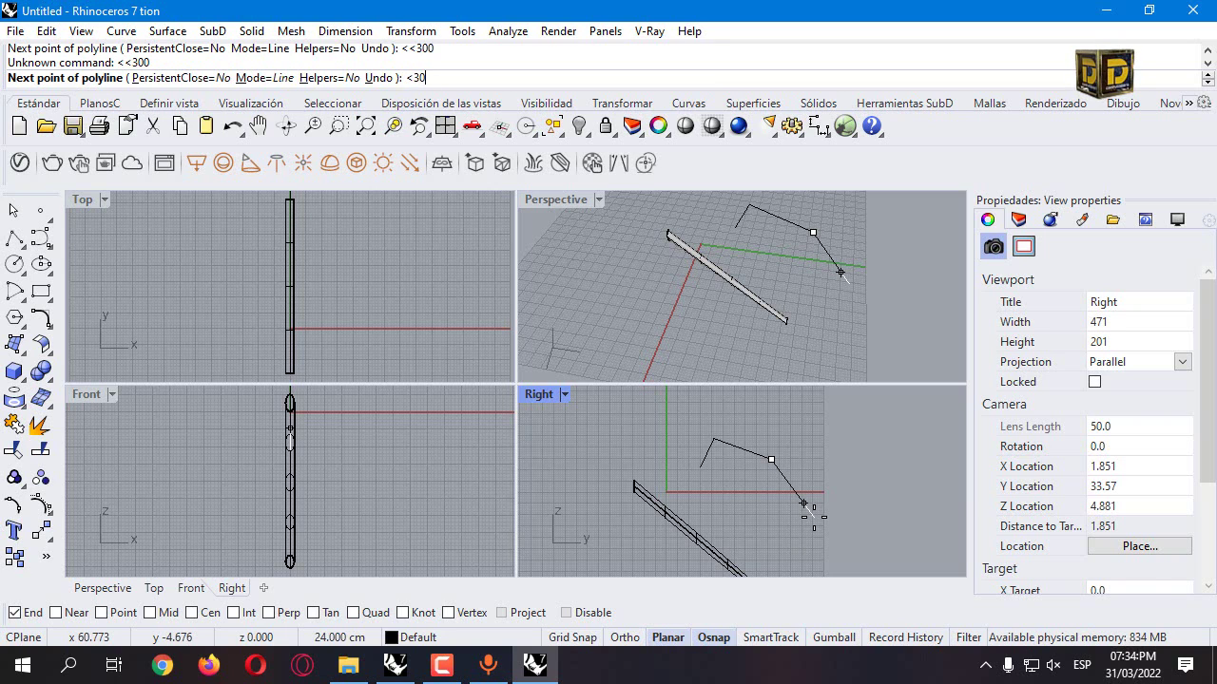
type("0")
key("Return")
right_click(821, 531)
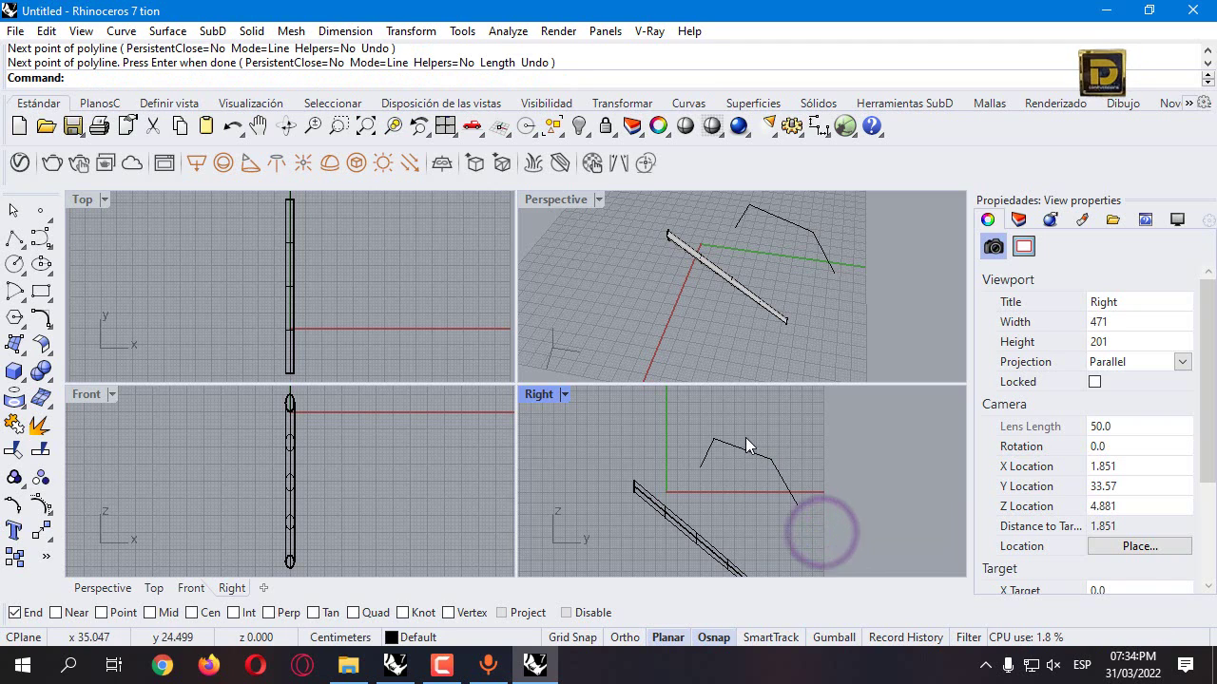
Fillet the corner between the 27 cm and 24 cm lines with a 2 cm radius and join both lines and the arc into one curve
right_click_drag(747, 448, 655, 480)
double_click(538, 396)
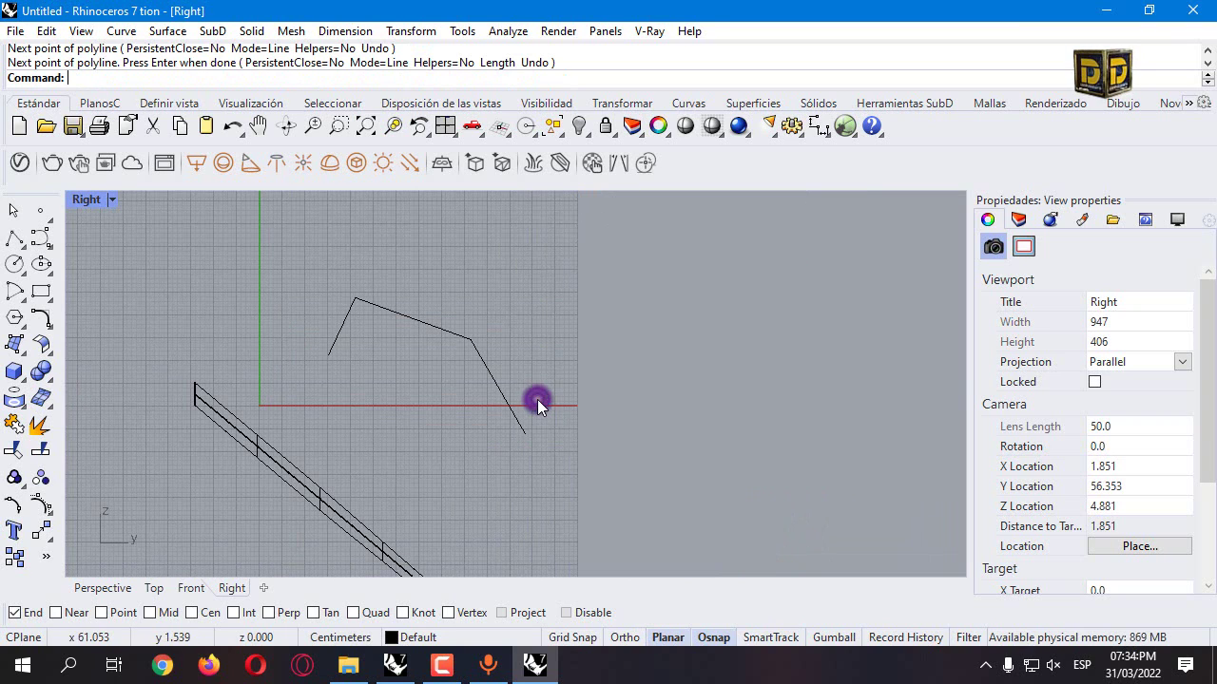
left_click(45, 320)
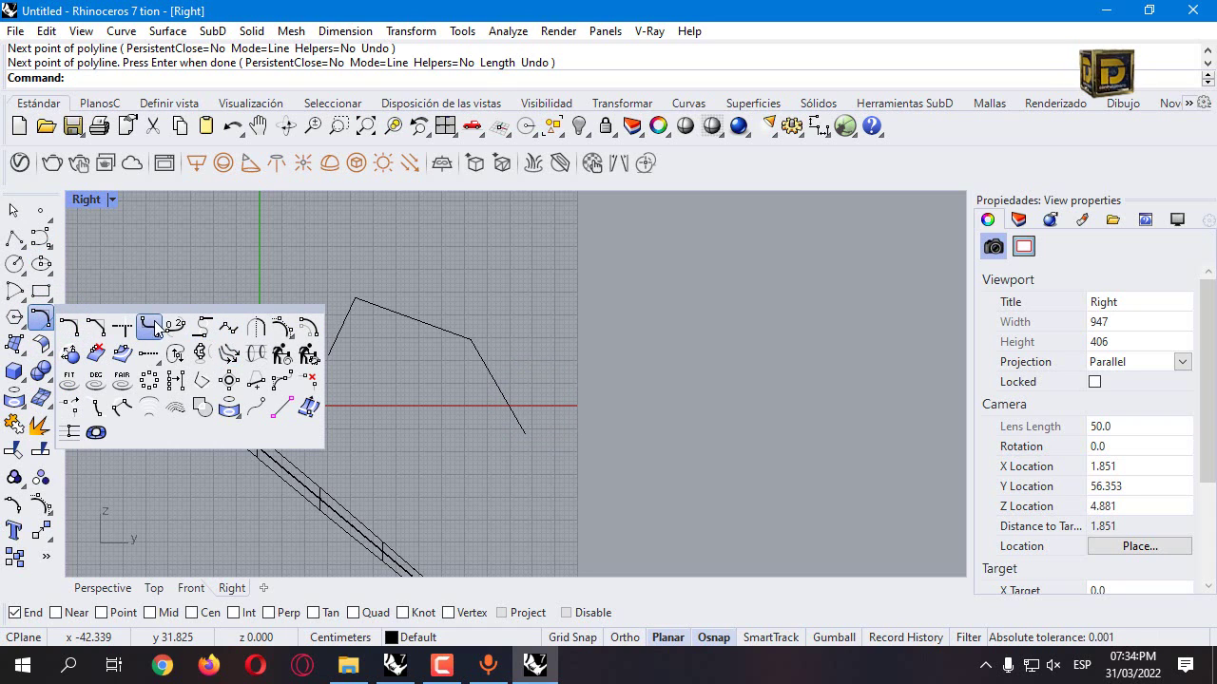
left_click(78, 330)
left_click(176, 77)
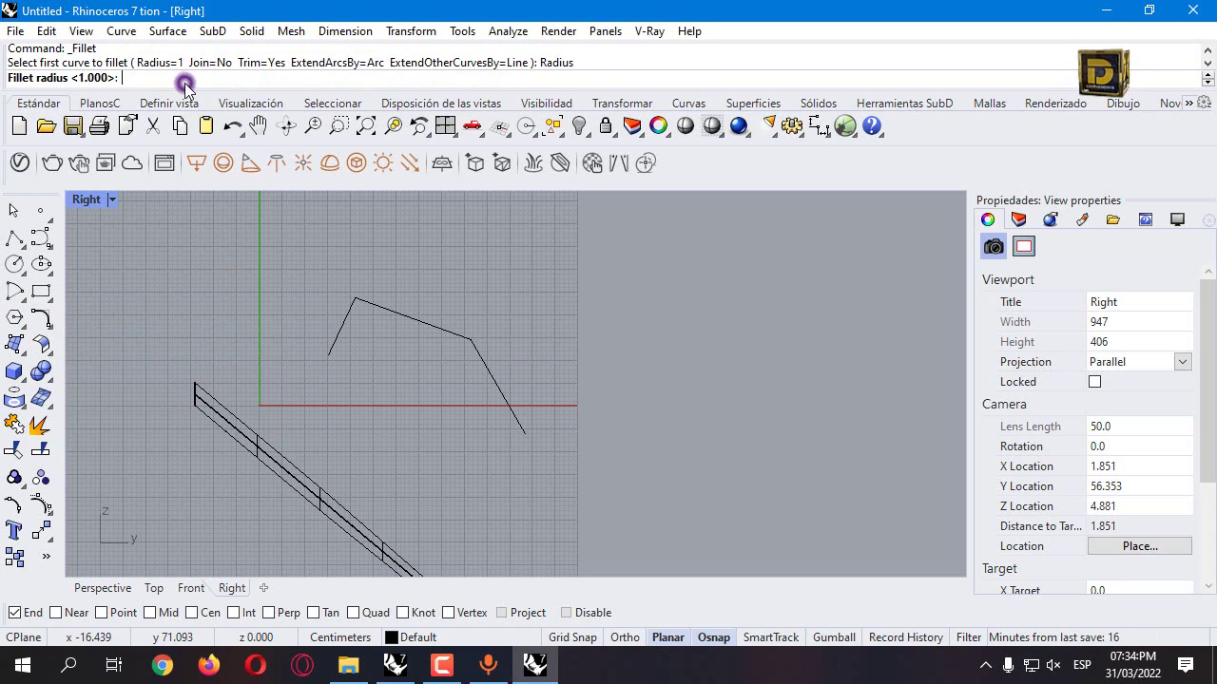
type("2")
key("Return")
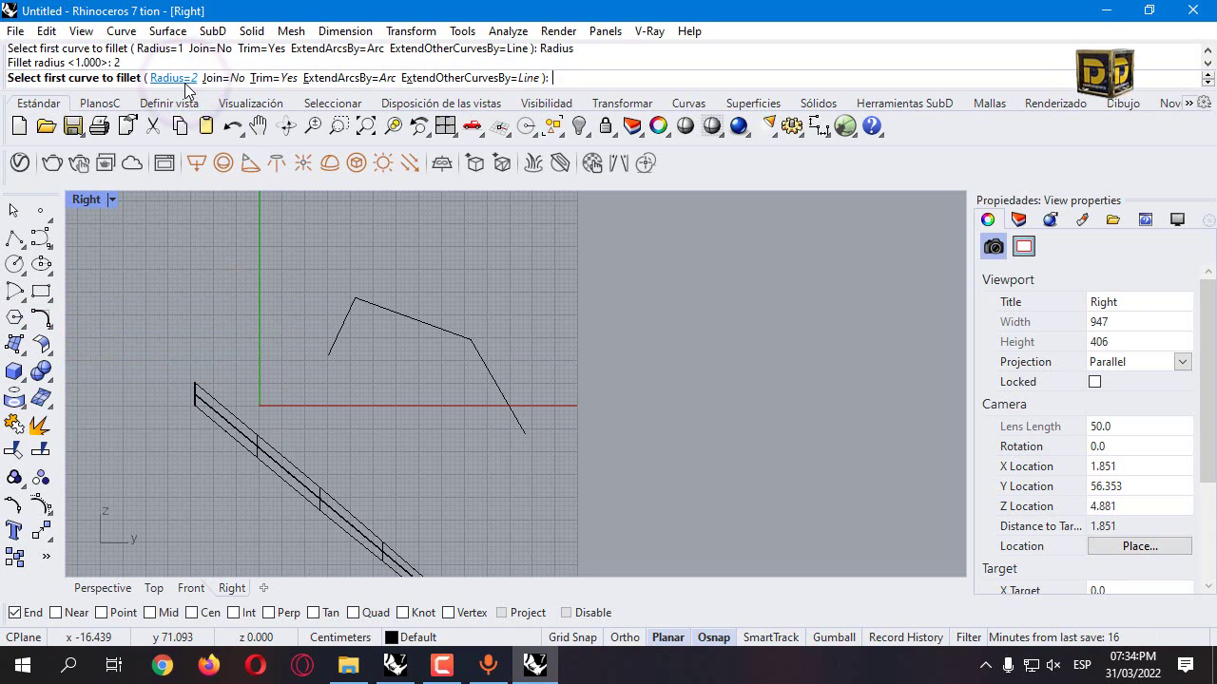
left_click(451, 328)
left_click(480, 349)
scroll(475, 332, "down", 2)
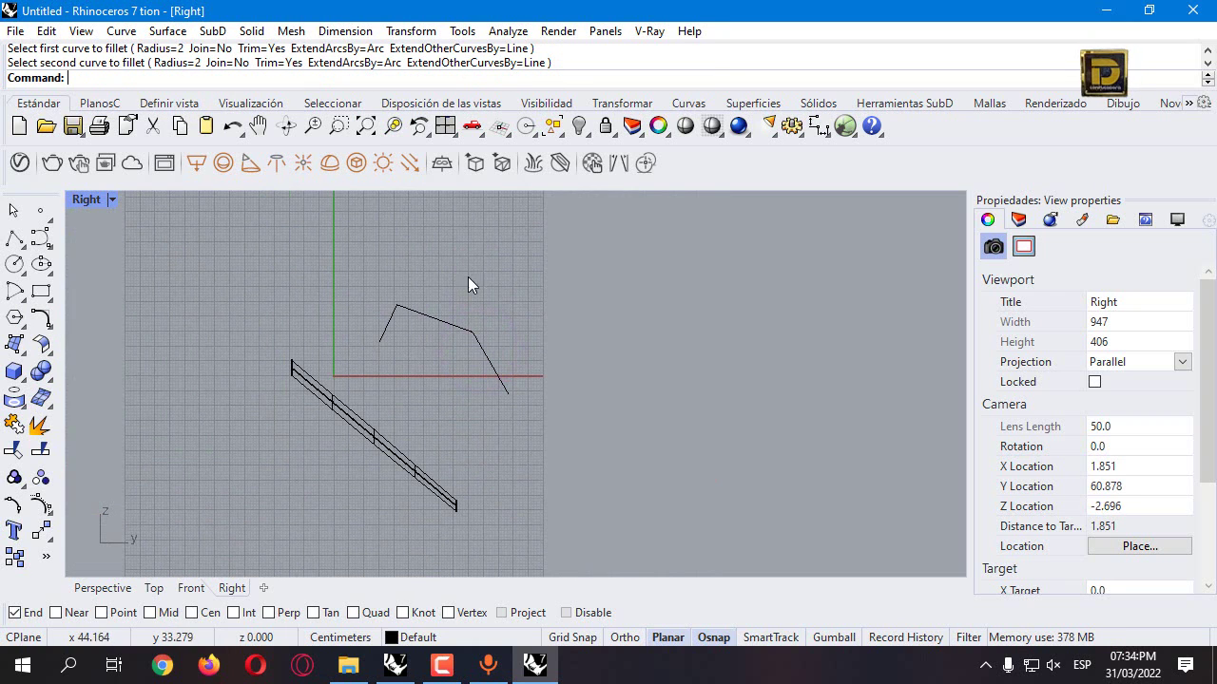
left_click_drag(497, 285, 463, 359)
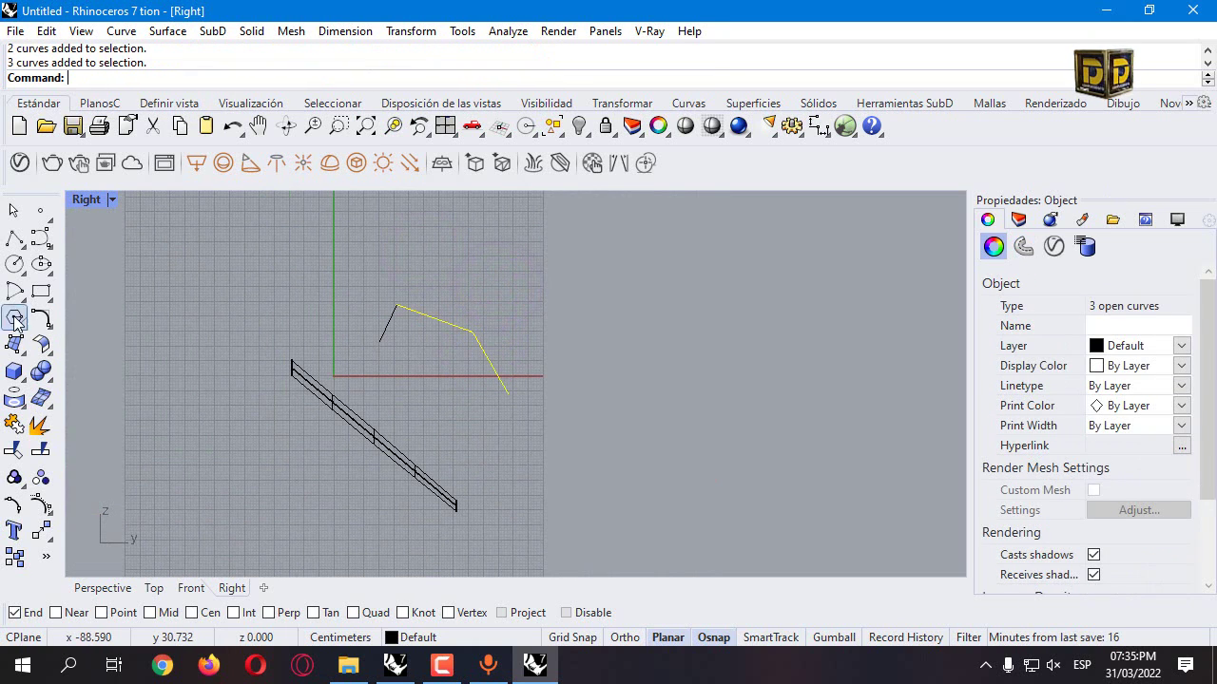
left_click(14, 427)
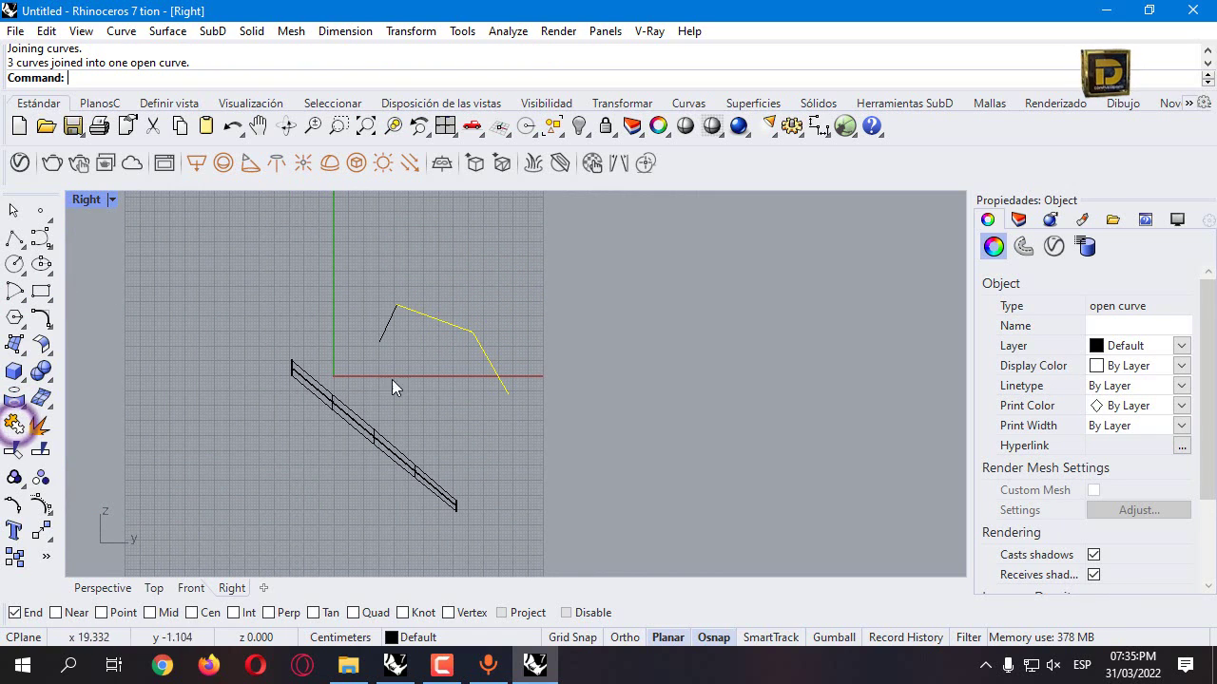
Move the joined curve by its upper end onto the short slanted line, about 1.7 cm below that line's upper end, using the End and Near snaps
right_click(55, 613)
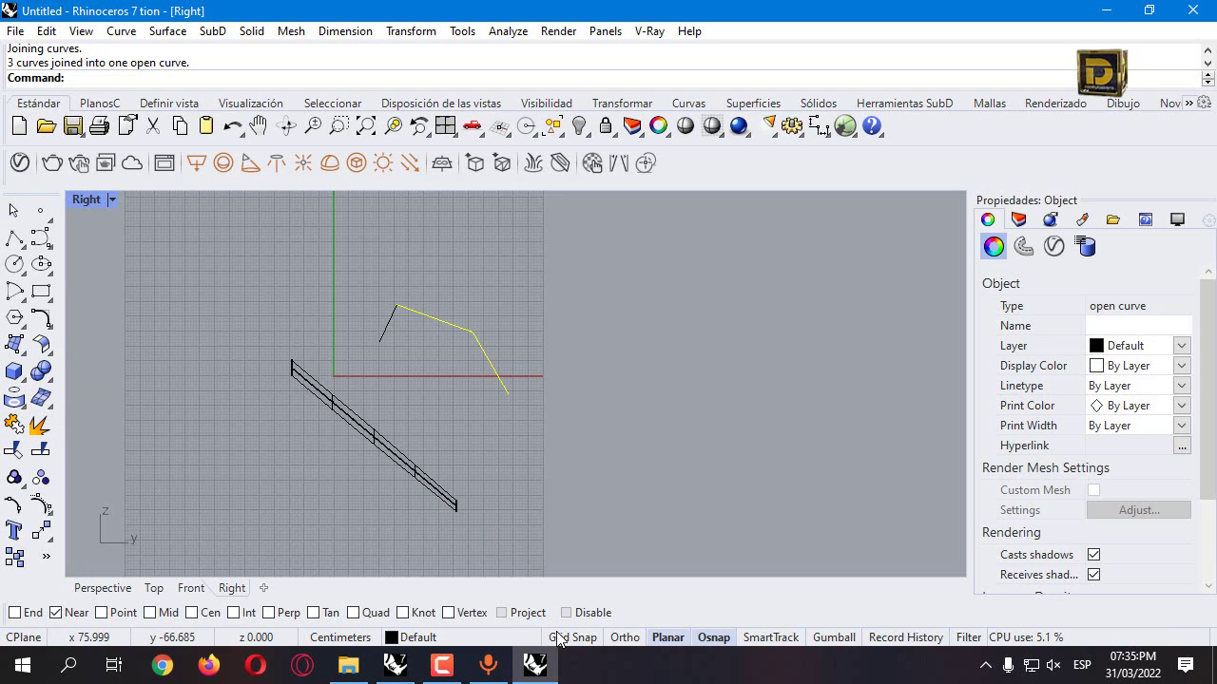
left_click(46, 532)
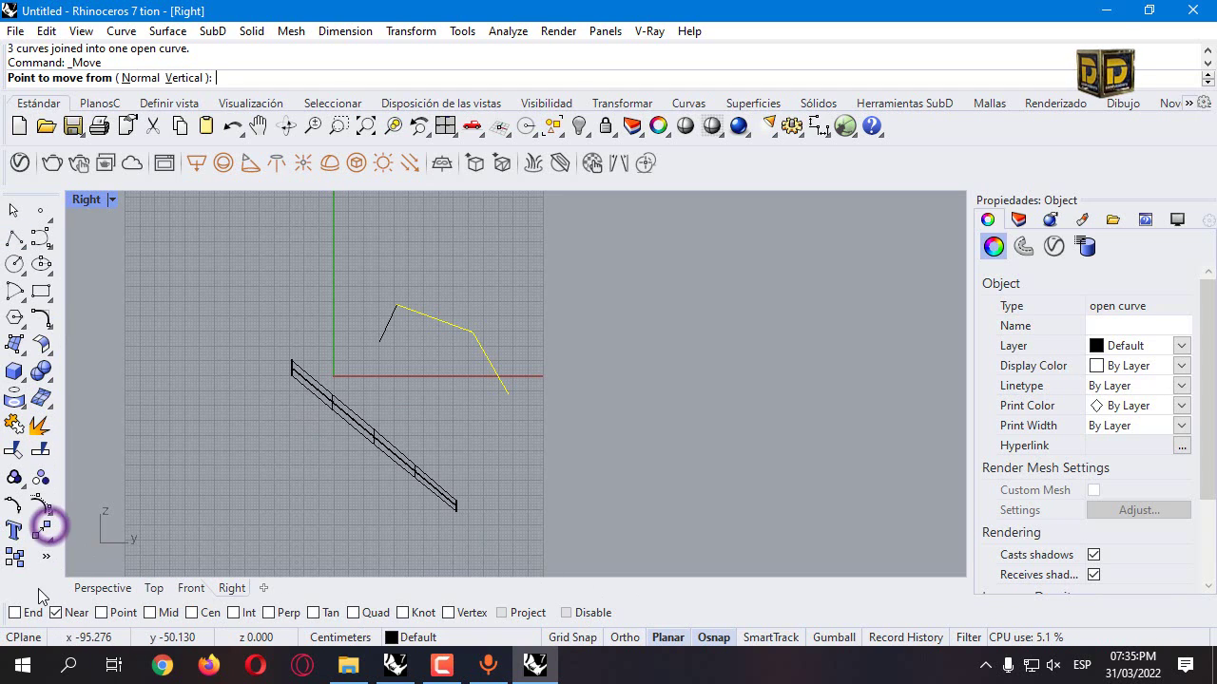
right_click(25, 613)
left_click(394, 304)
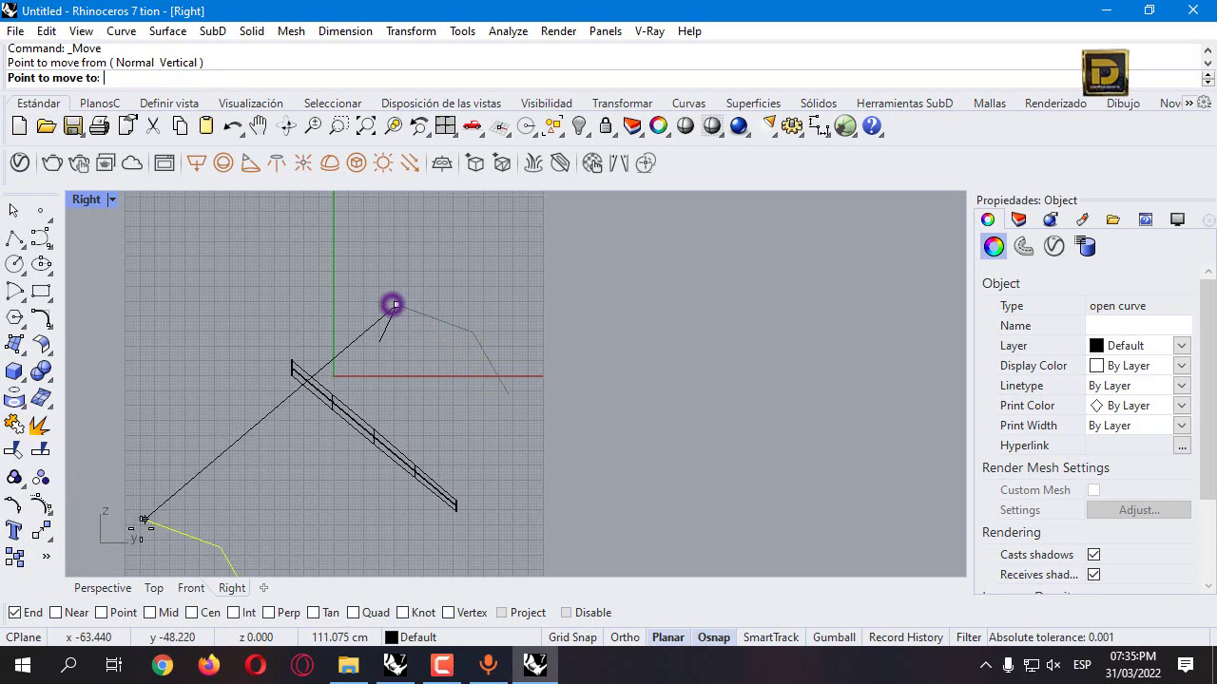
right_click(76, 613)
scroll(395, 314, "up", 3)
scroll(392, 315, "up", 3)
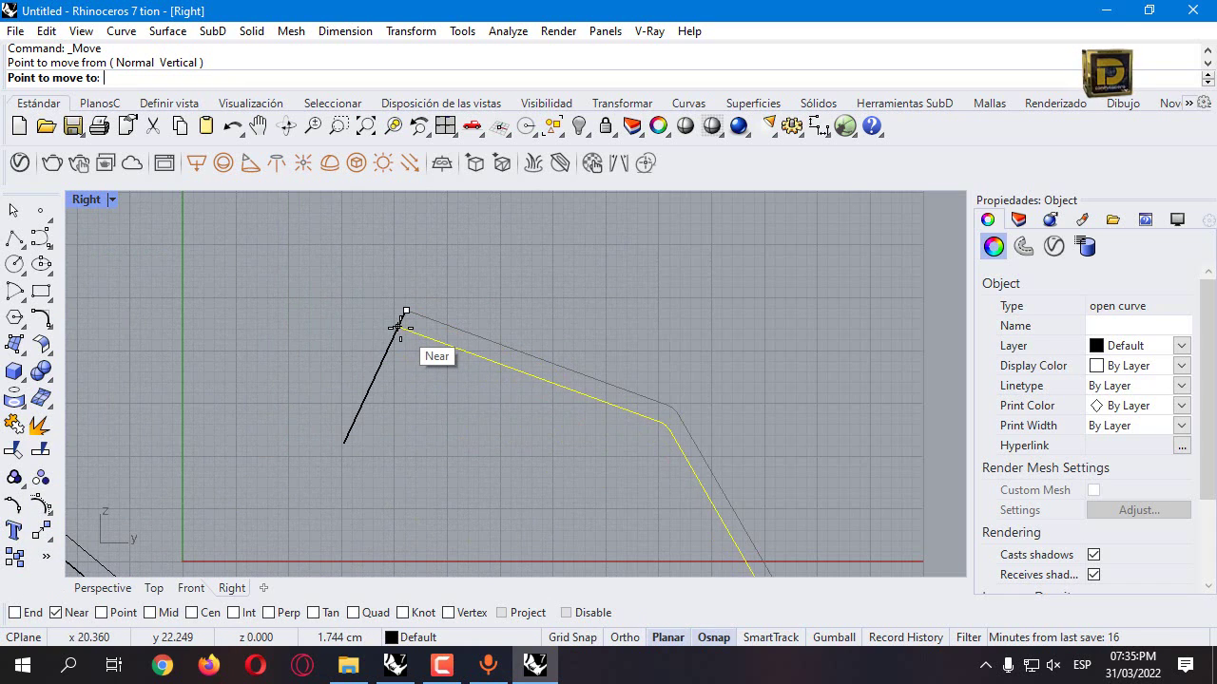
left_click(398, 328)
scroll(423, 359, "up", 2)
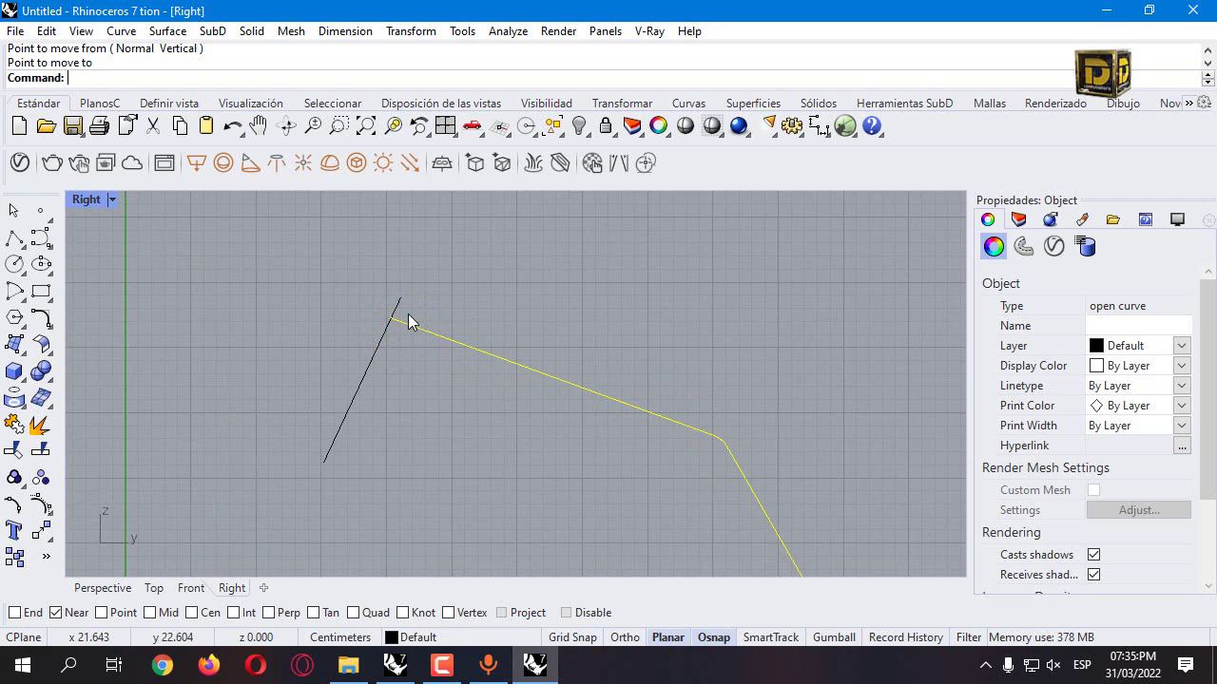
scroll(409, 319, "up", 2)
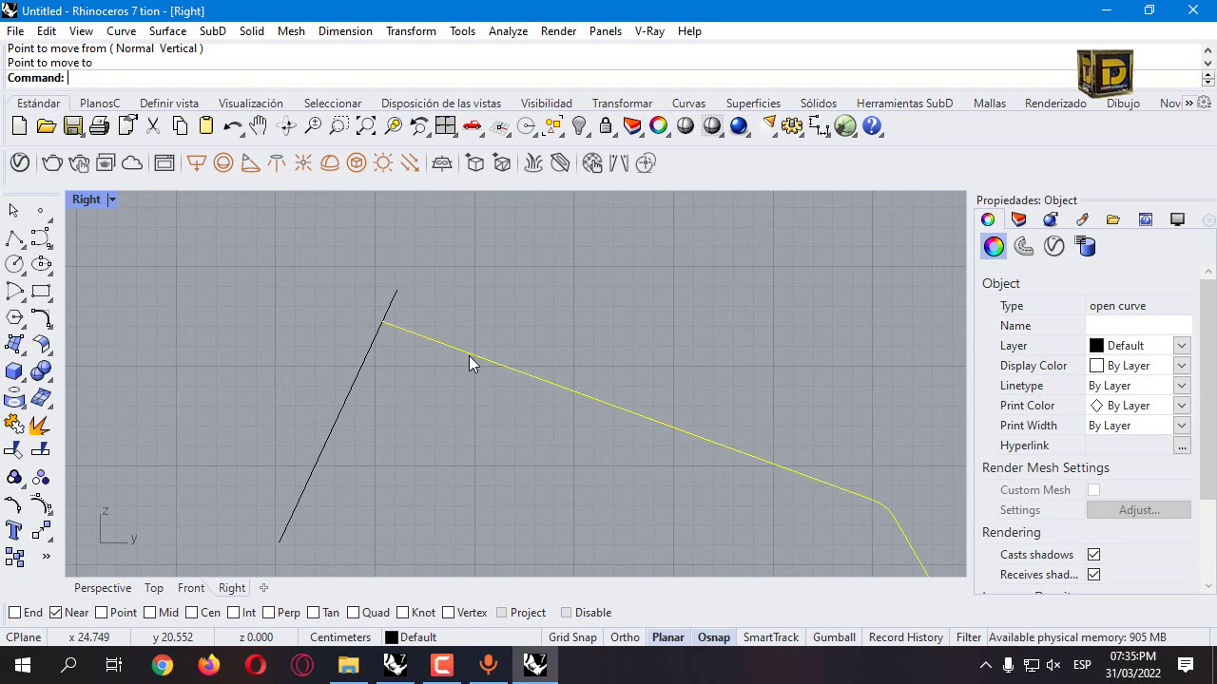
scroll(469, 355, "down", 3)
left_click(593, 263)
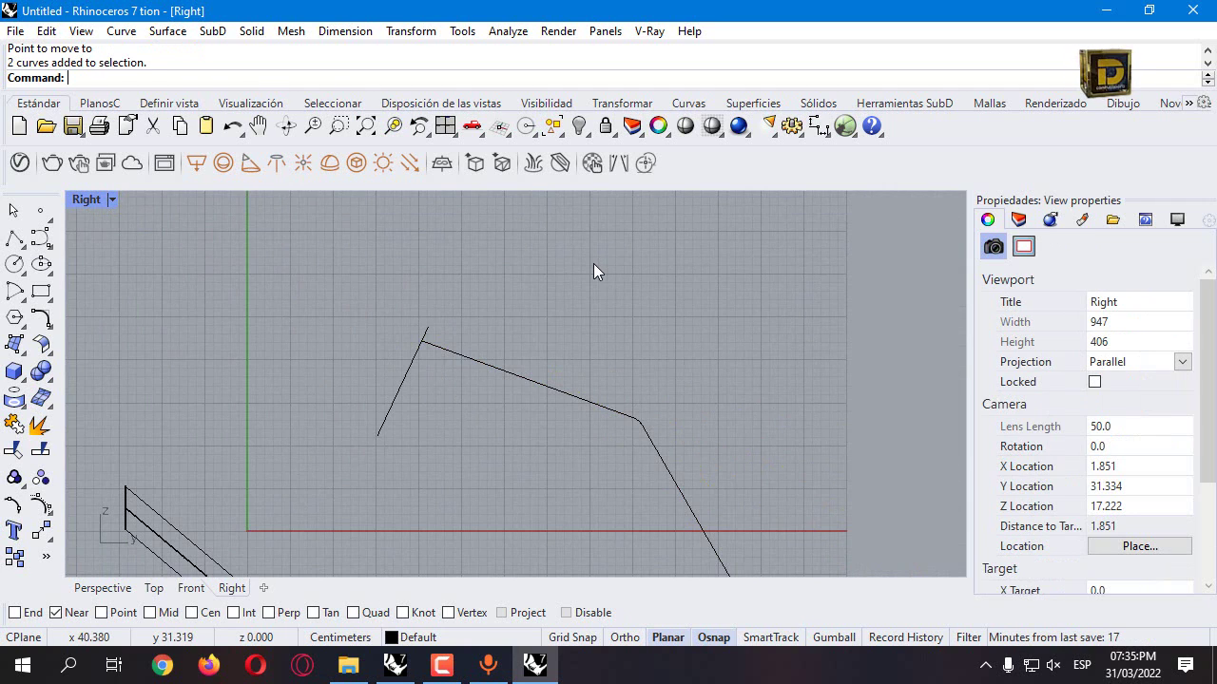
Build a MultiPipe with a 1.5 cm radius from the short slanted line and the joined bent curve
left_click(873, 104)
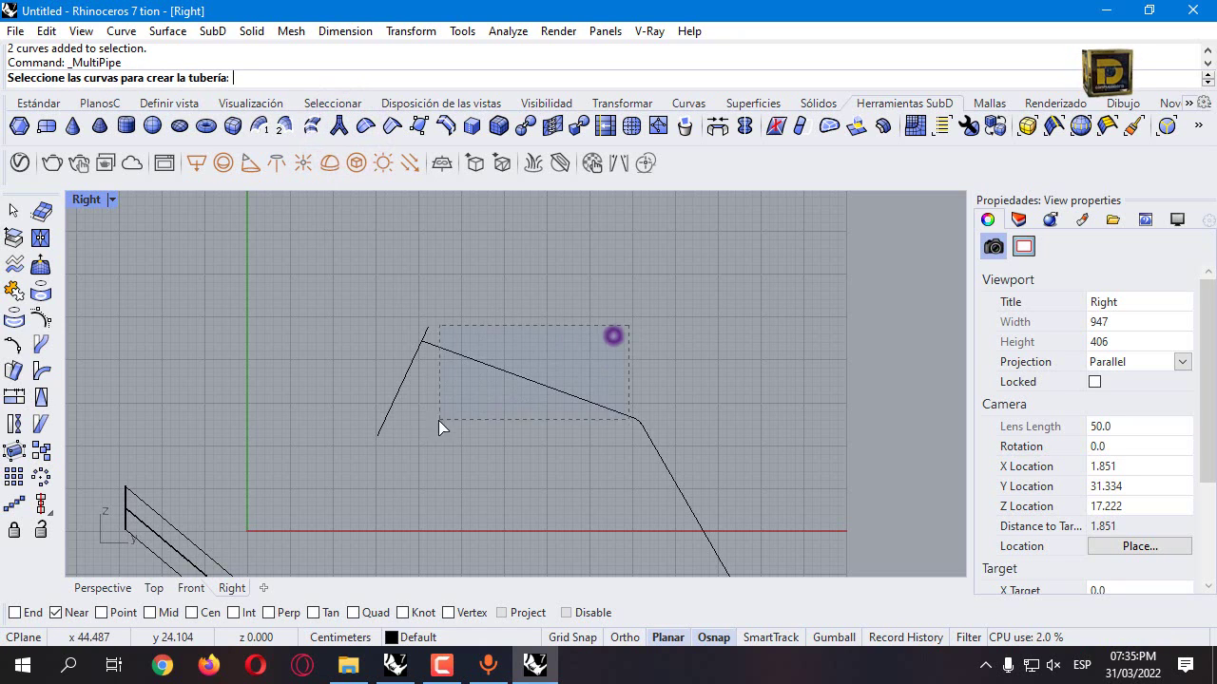
left_click_drag(438, 420, 436, 426)
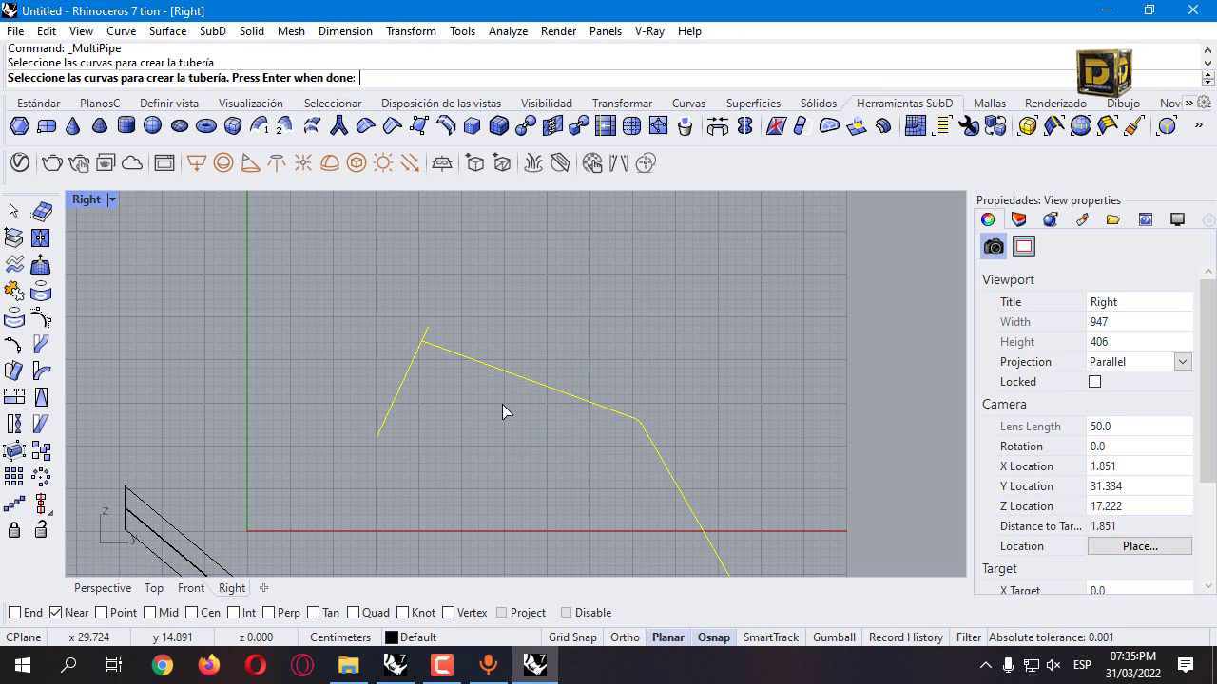
key("Return")
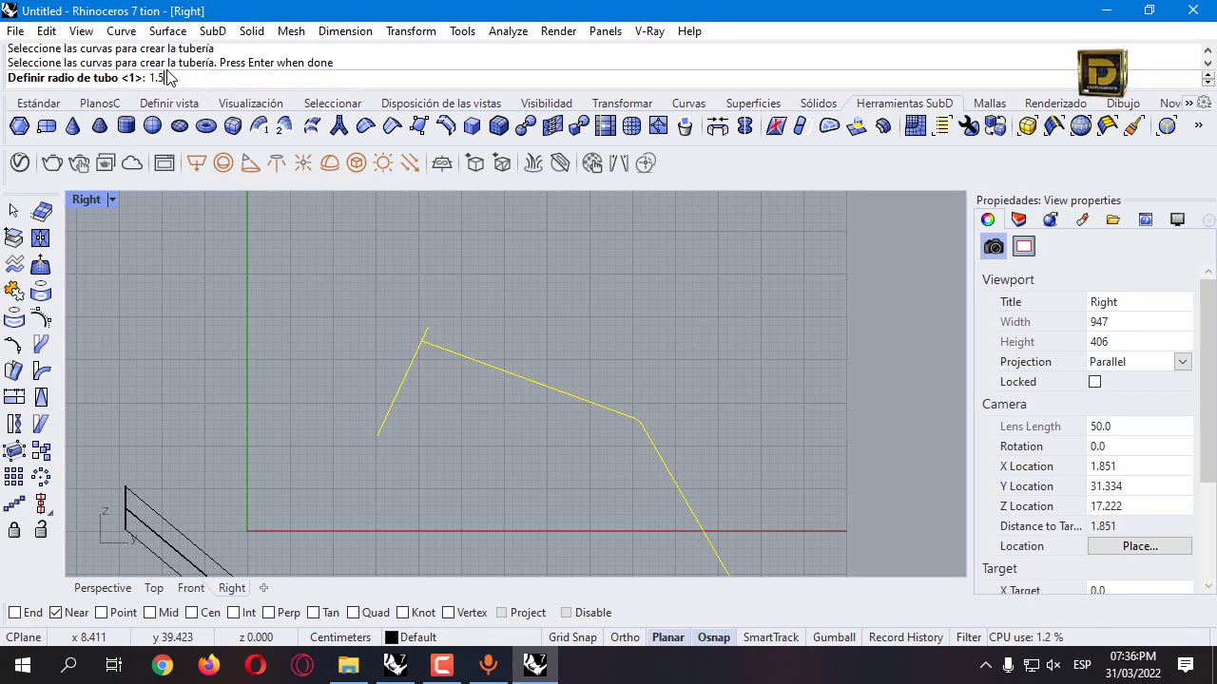
type("1.5")
key("Return")
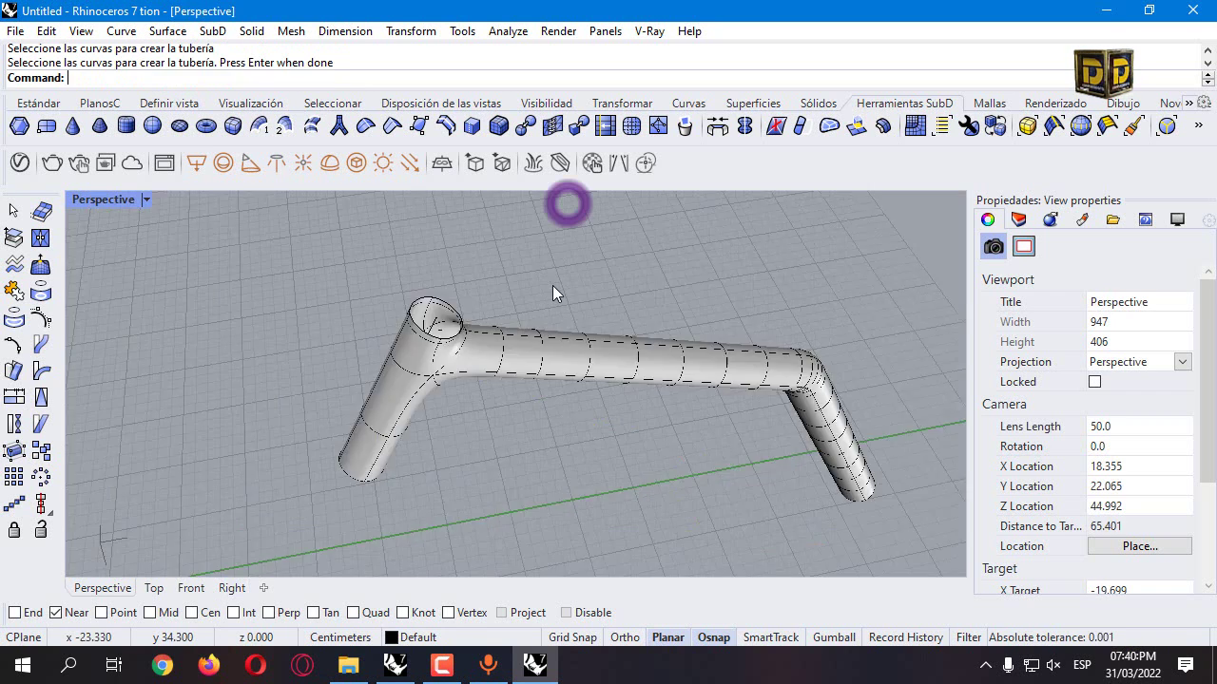
scroll(552, 285, "down", 5)
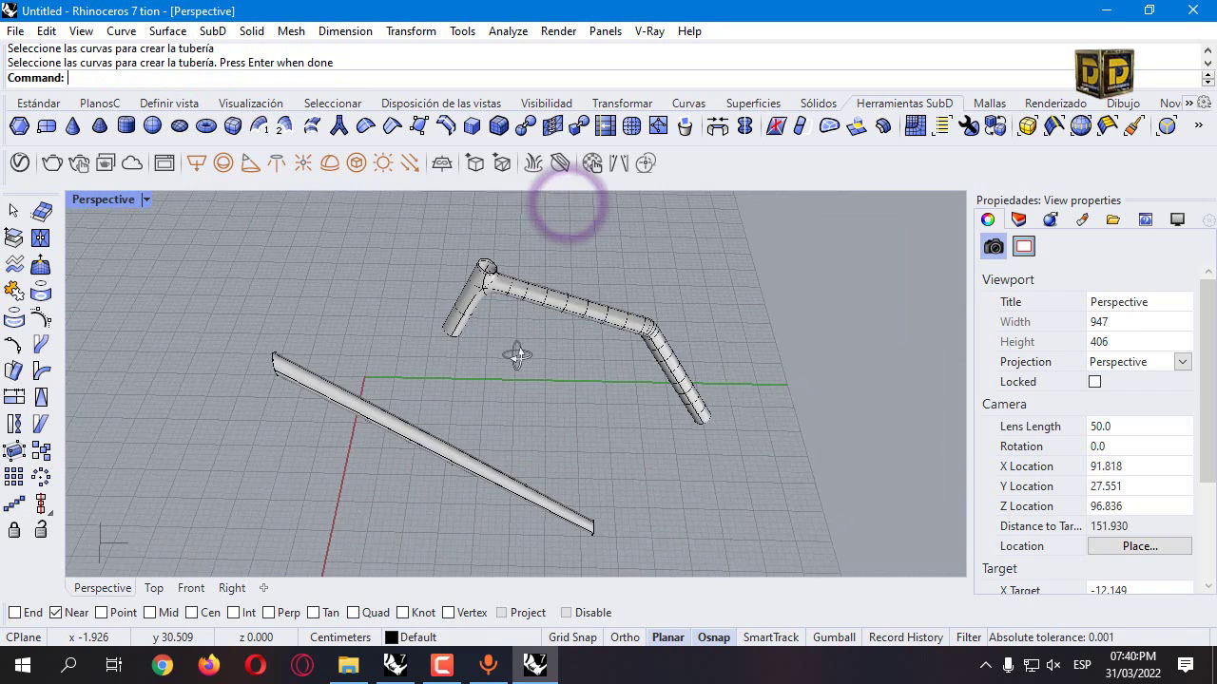
right_click_drag(516, 353, 544, 268)
scroll(544, 268, "up", 5)
left_click(528, 342)
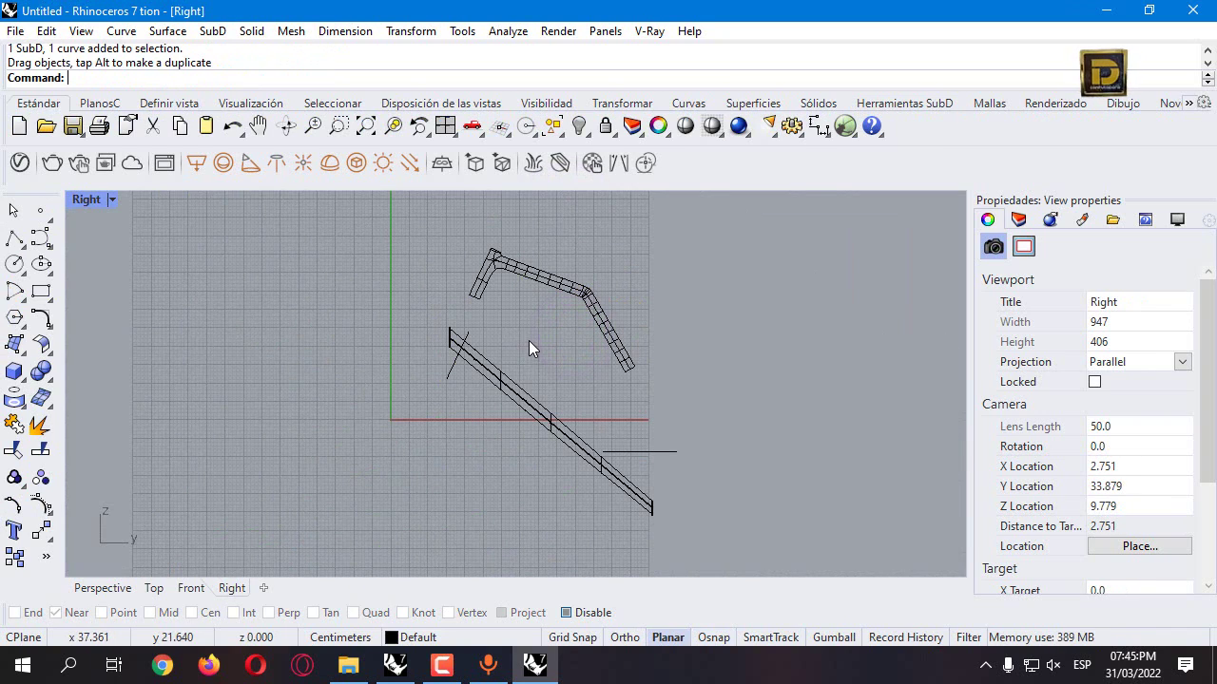
Move the swept tube's construction curves up to the MultiPipe frame and delete the swept tube surface
left_click_drag(432, 319, 686, 525)
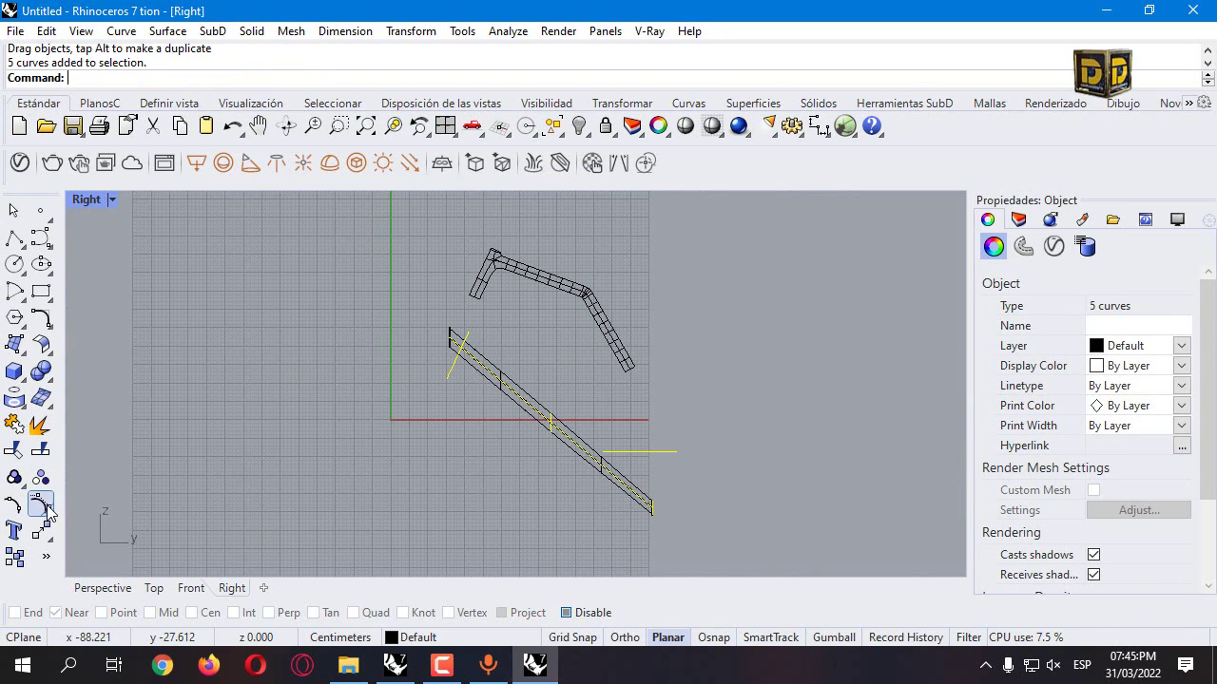
left_click(41, 505)
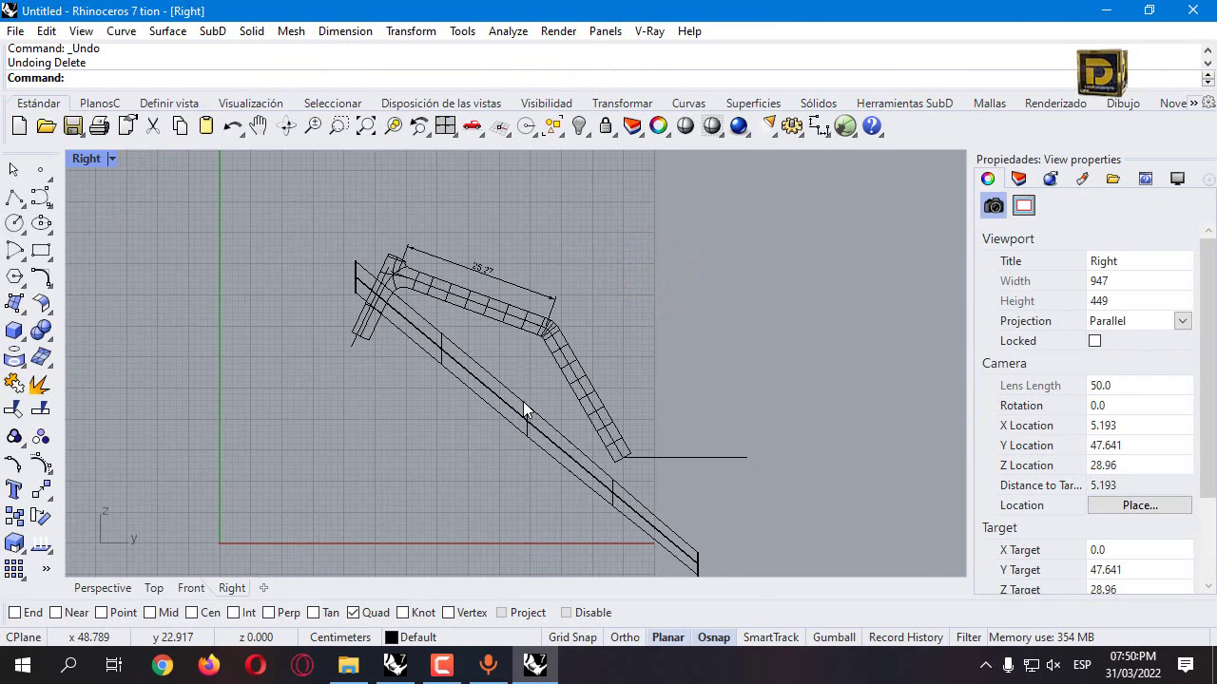
left_click(523, 404)
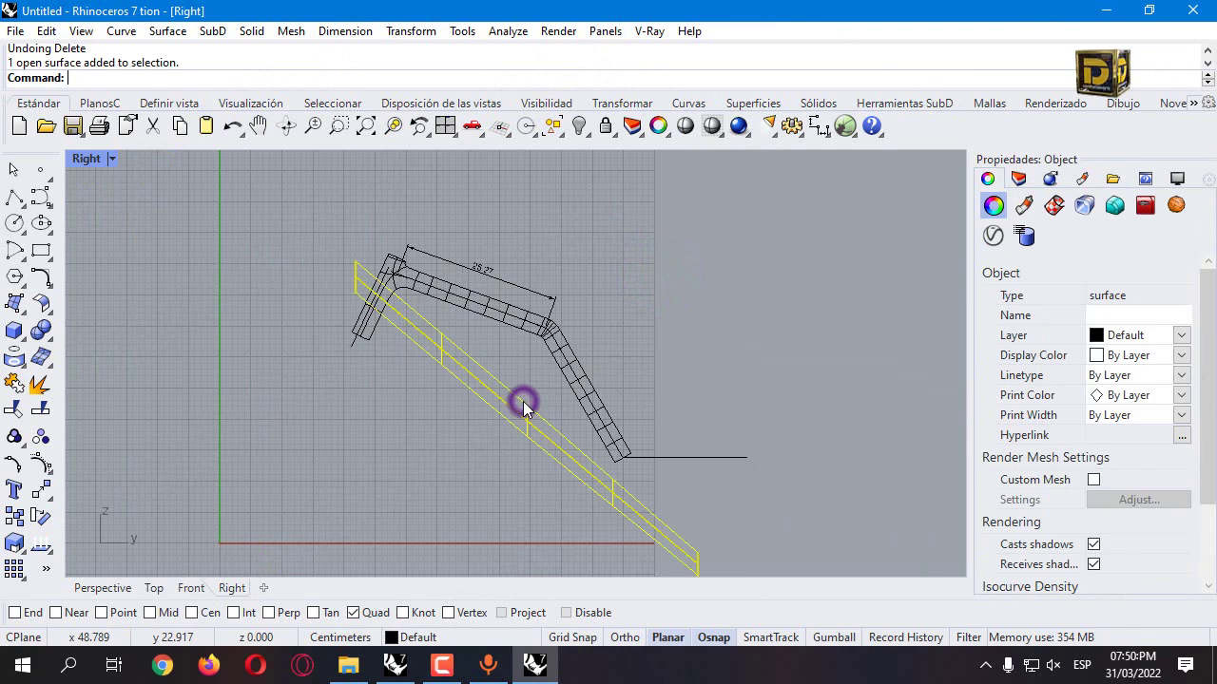
key("Delete")
Widen the middle ellipse with Scale 1-D in the Front view, from its center to its side quadrant, to a 1.8 cm half-width
left_click(527, 408)
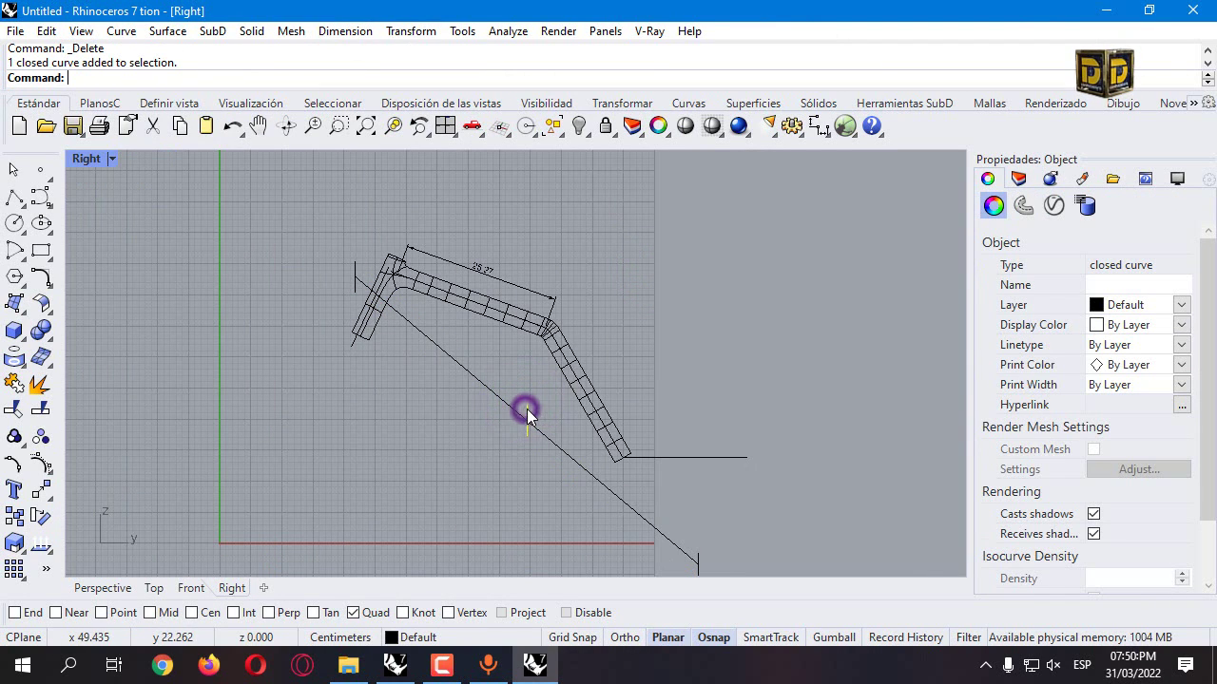
double_click(92, 164)
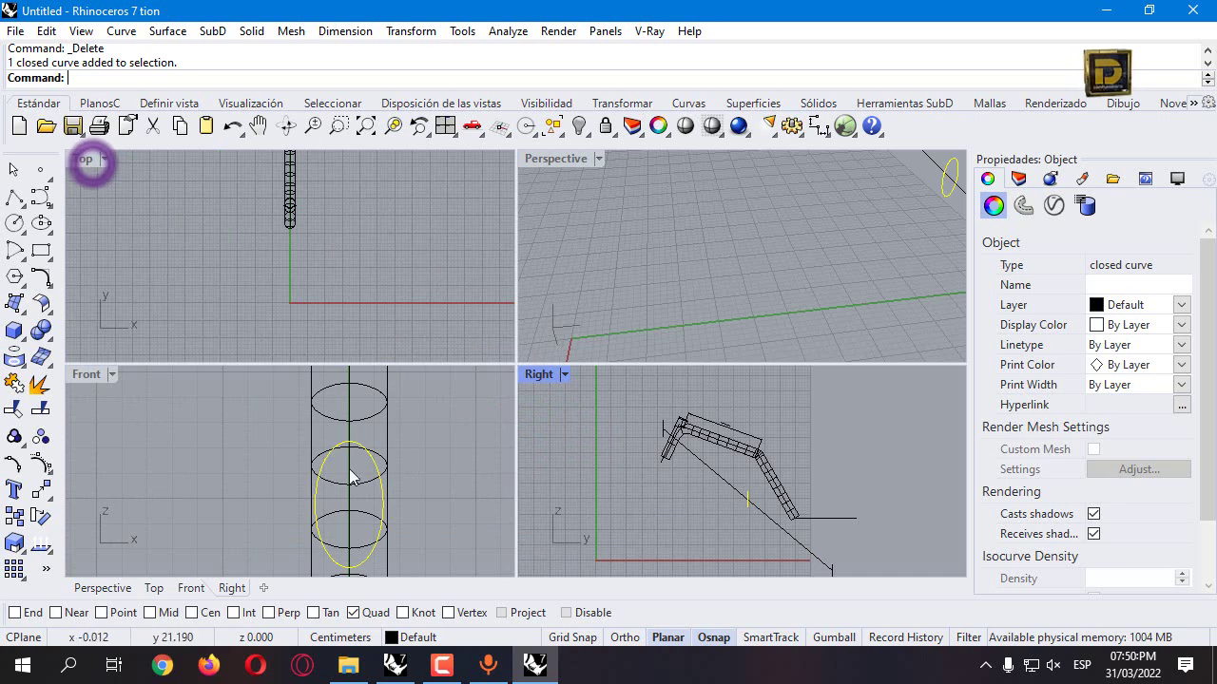
left_click(409, 31)
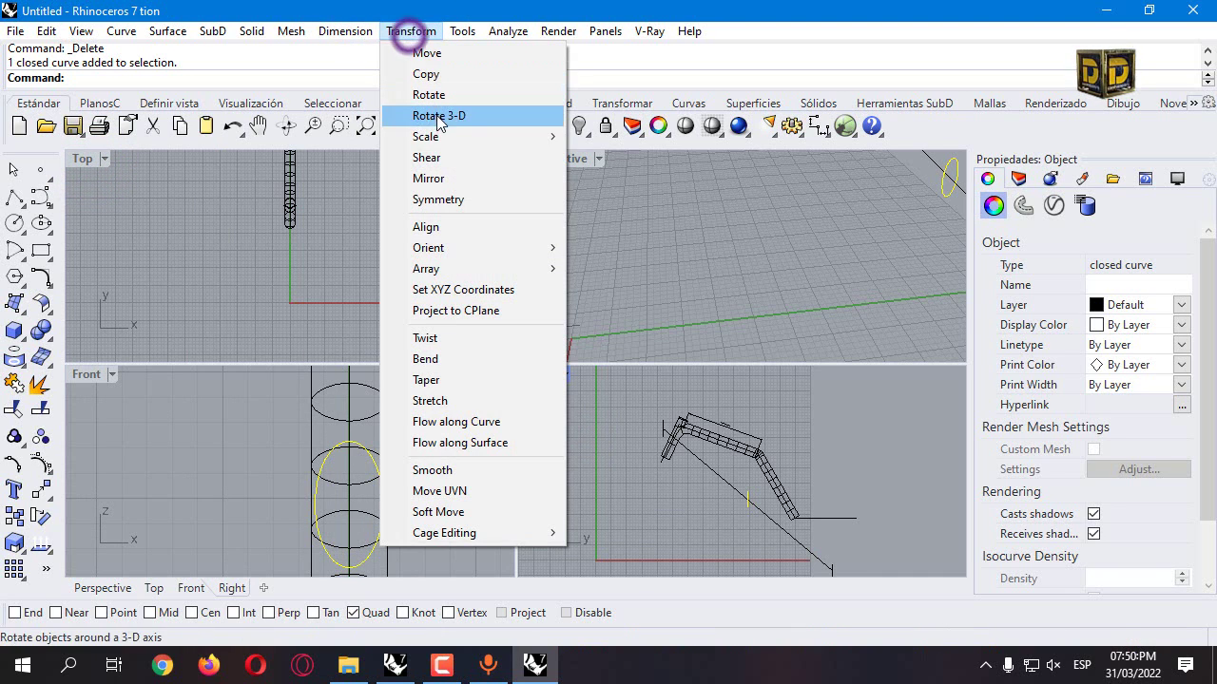
mouse_move(462, 139)
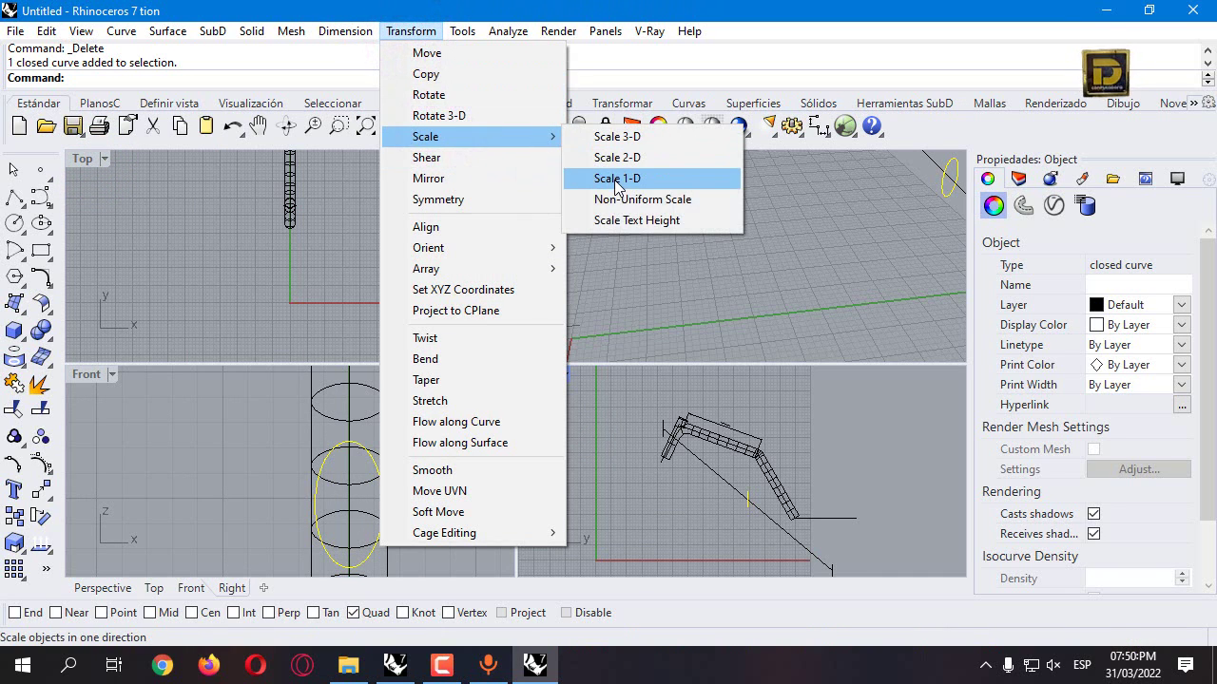
left_click(615, 179)
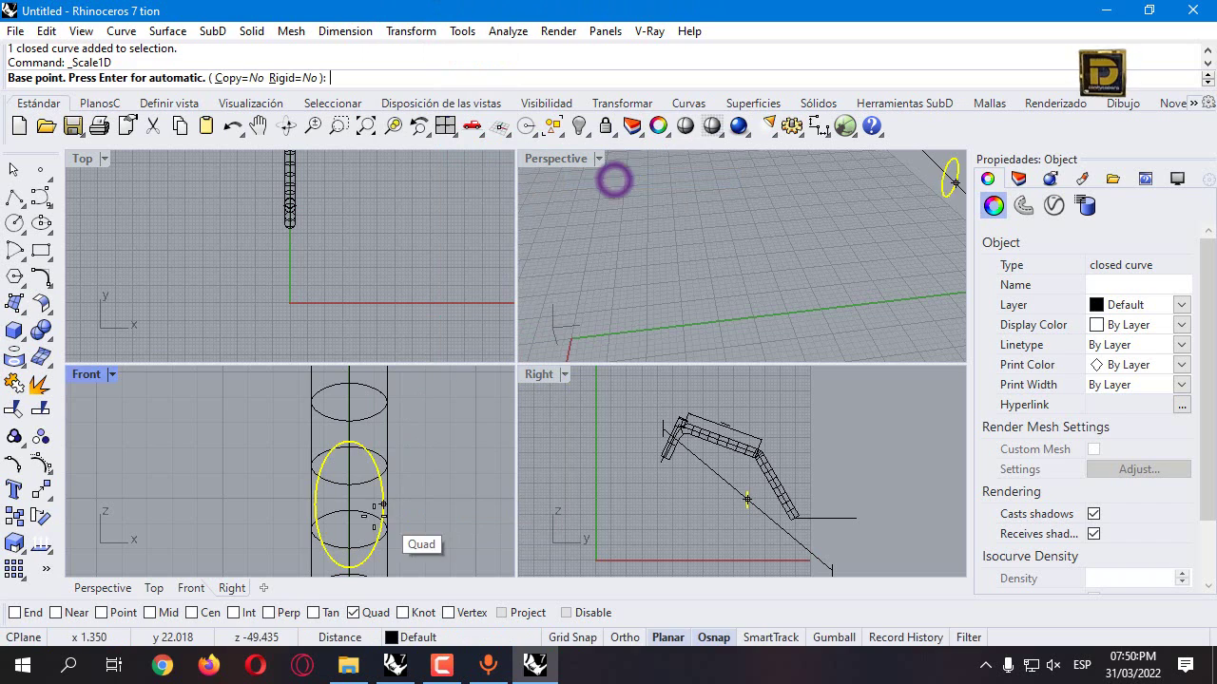
left_click(353, 613)
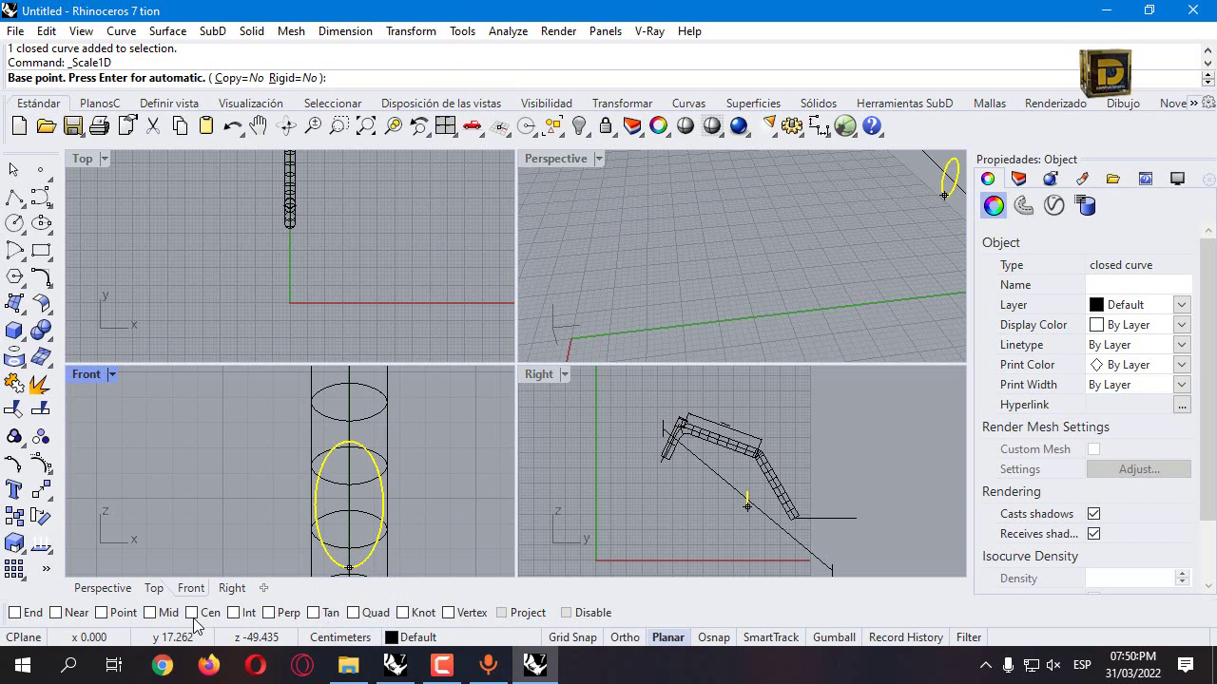
left_click(374, 510)
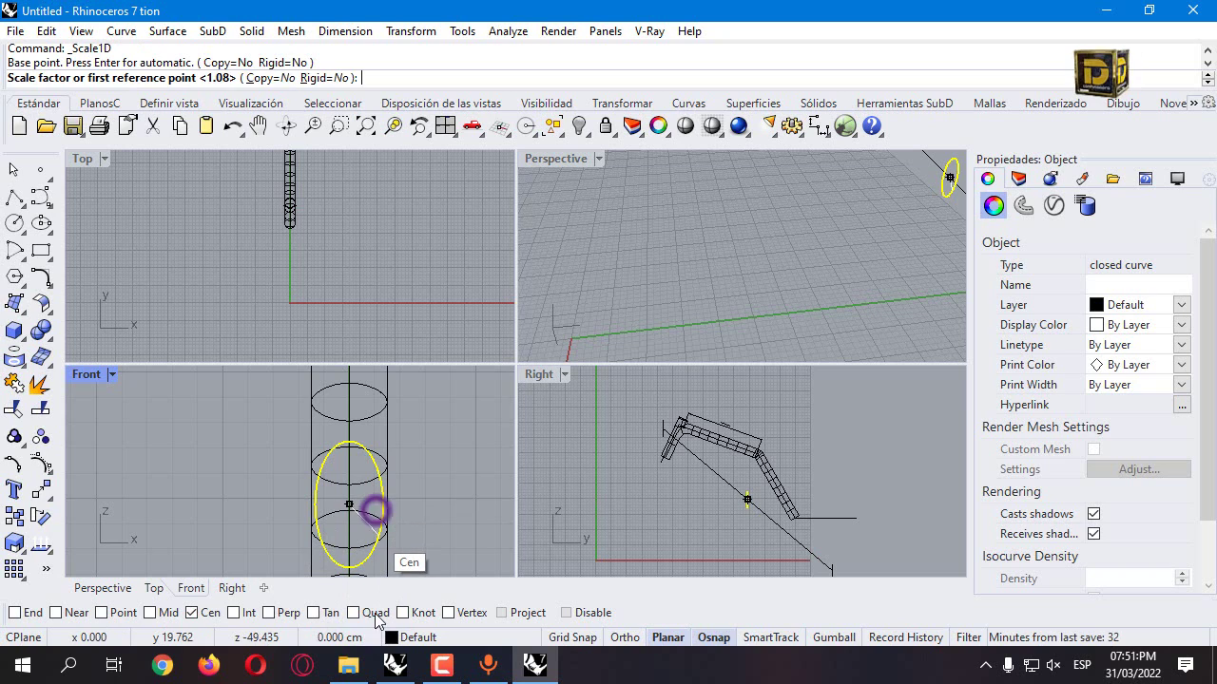
left_click(353, 613)
left_click(383, 504)
type("1.8")
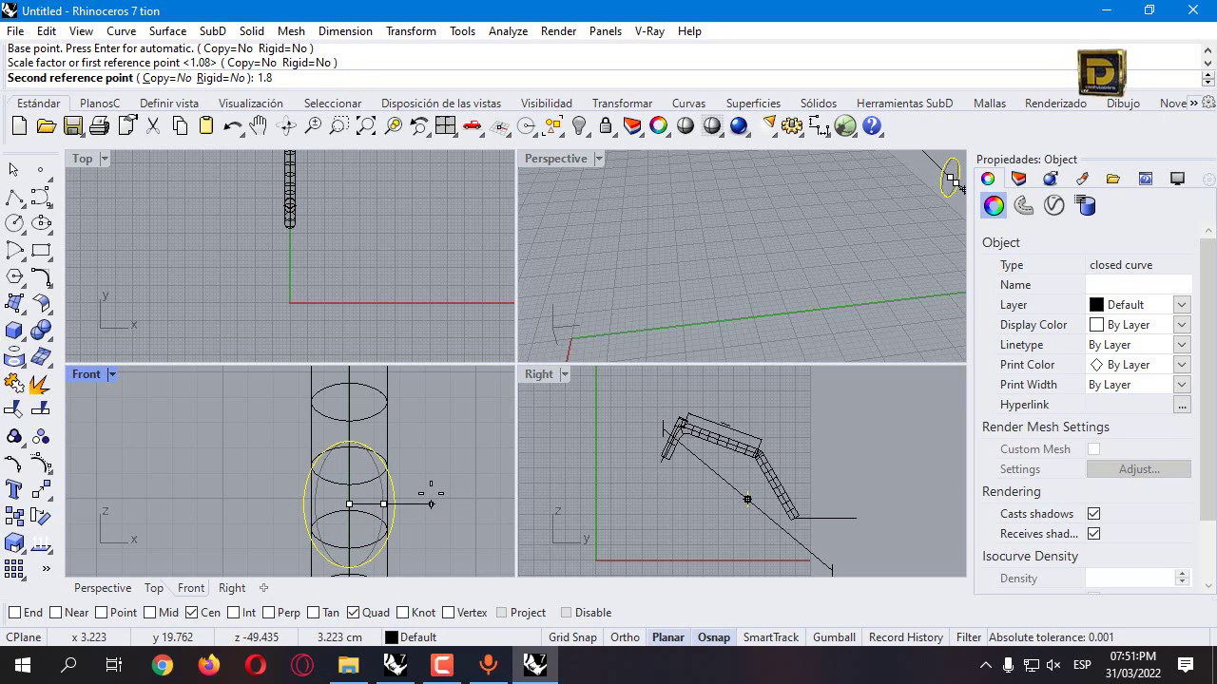
right_click(429, 497)
Stretch the middle ellipse vertically with Scale 1-D, using its center as base point and its quadrant as reference
right_click(443, 478)
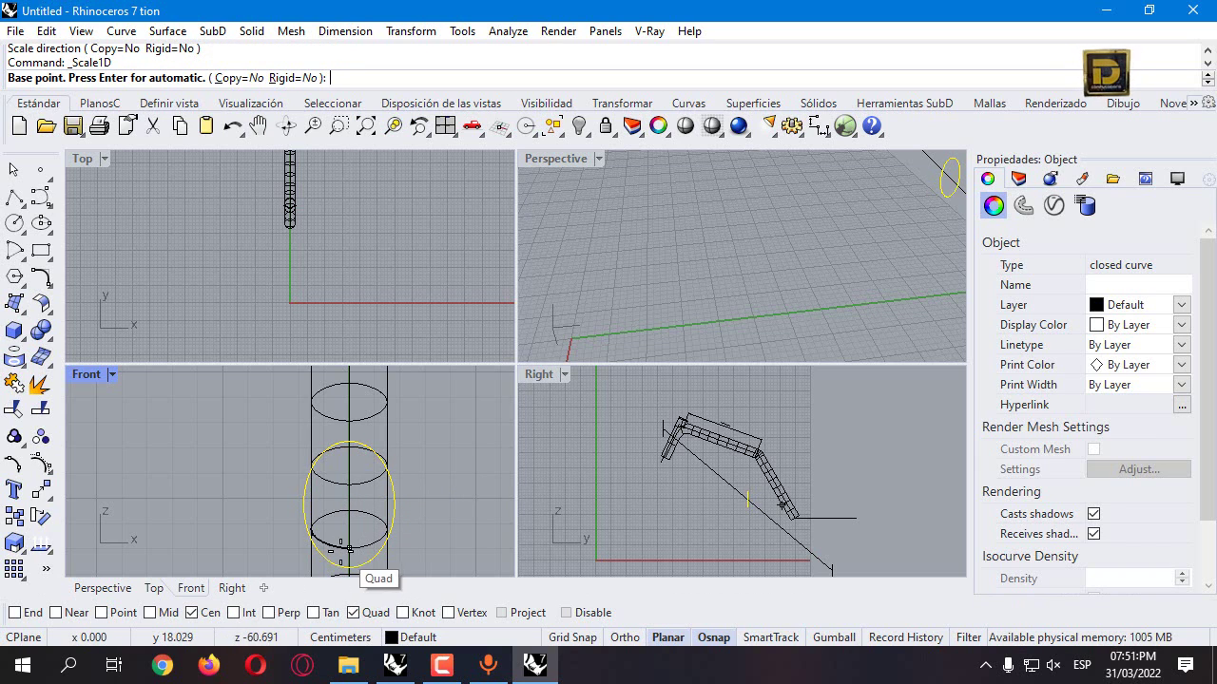
left_click(377, 568)
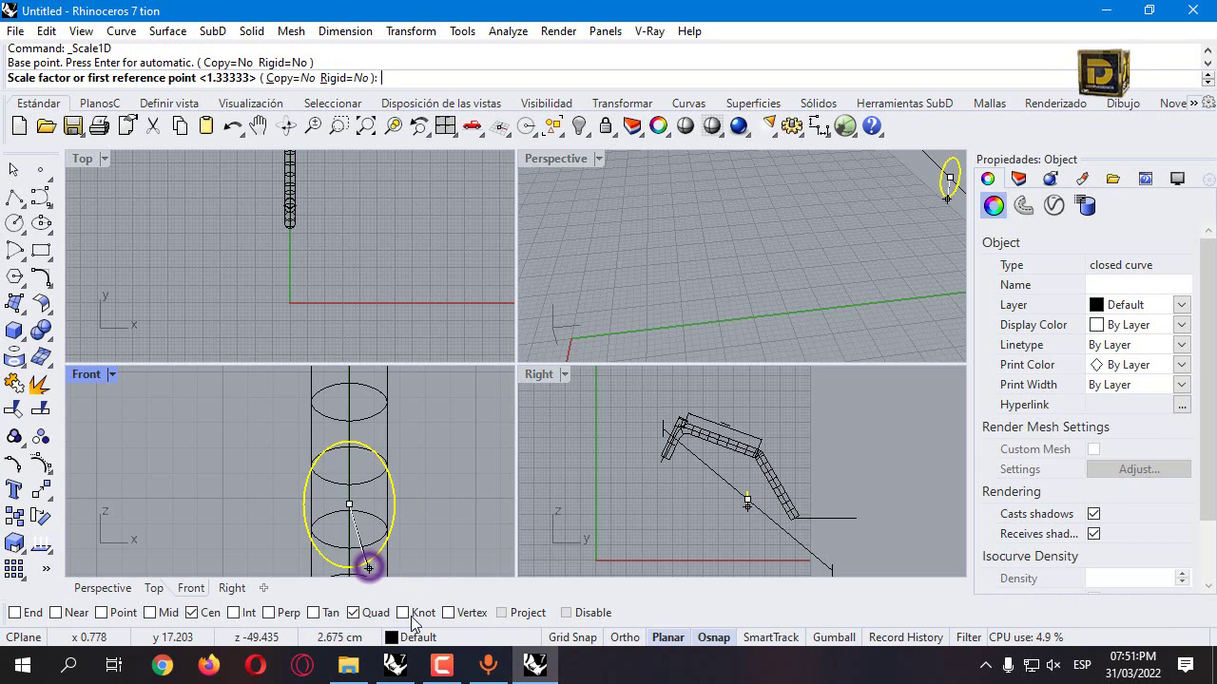
right_click(352, 613)
left_click(348, 443)
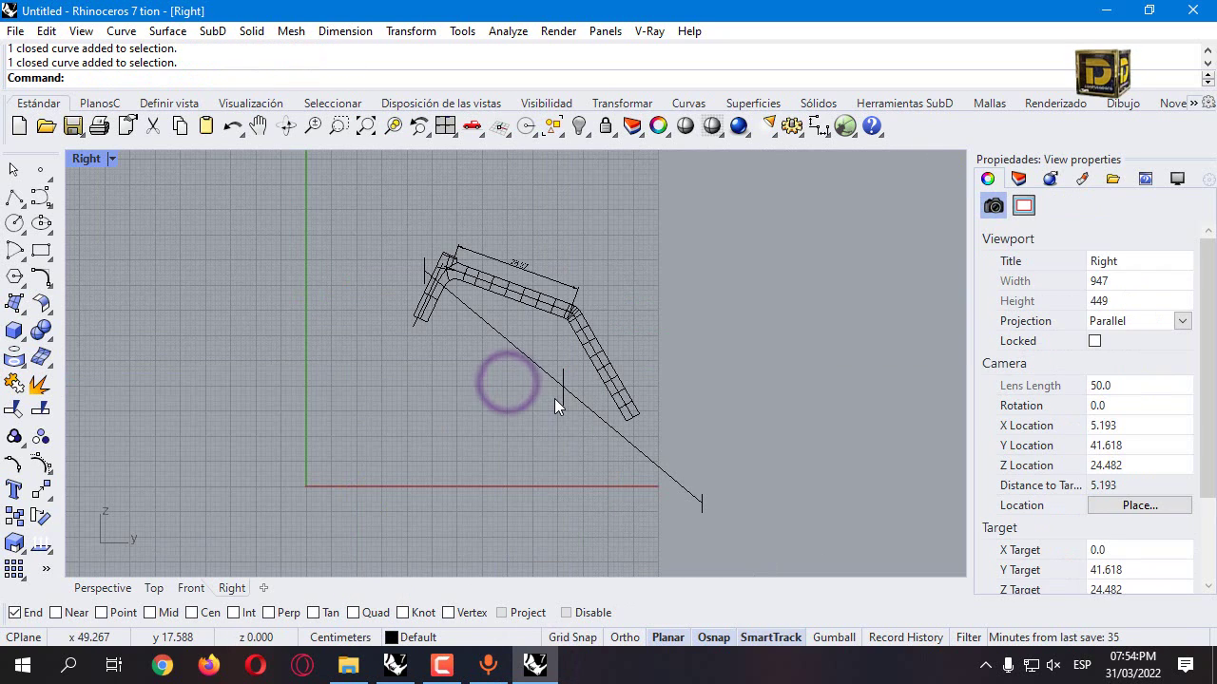
Copy the enlarged middle ellipse from its center to a point on the slanted rail line just below the bent tube's end, using the Near snap
left_click(557, 399)
left_click(561, 397)
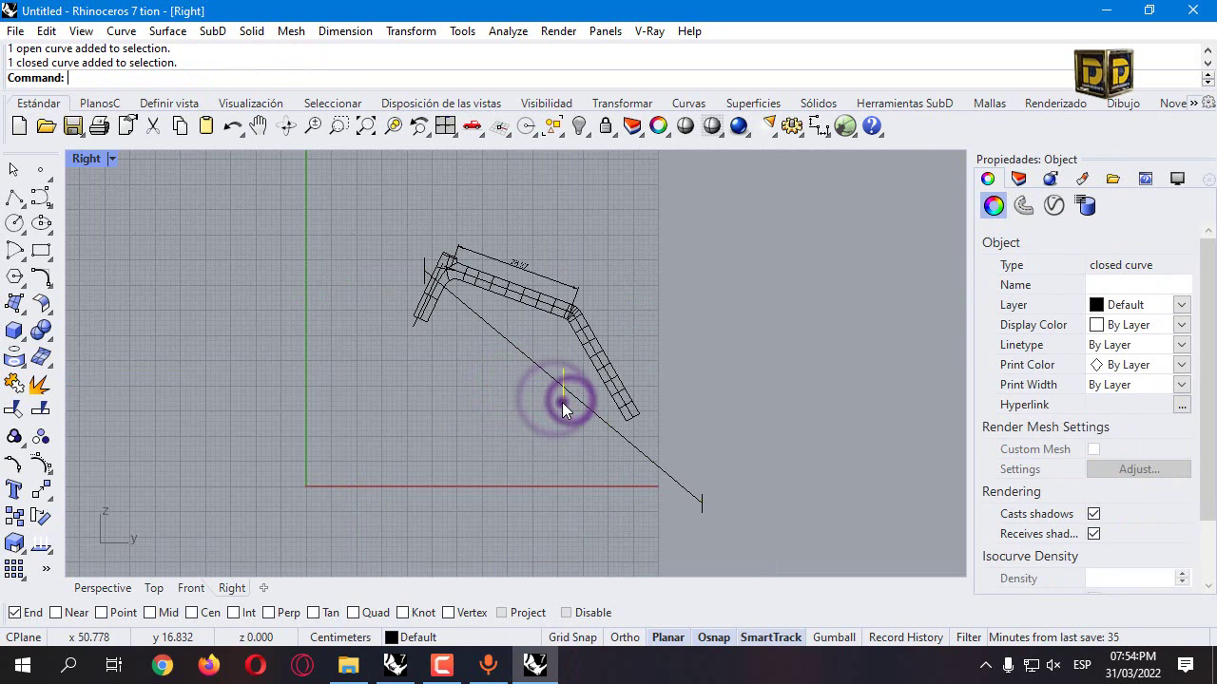
left_click(14, 516)
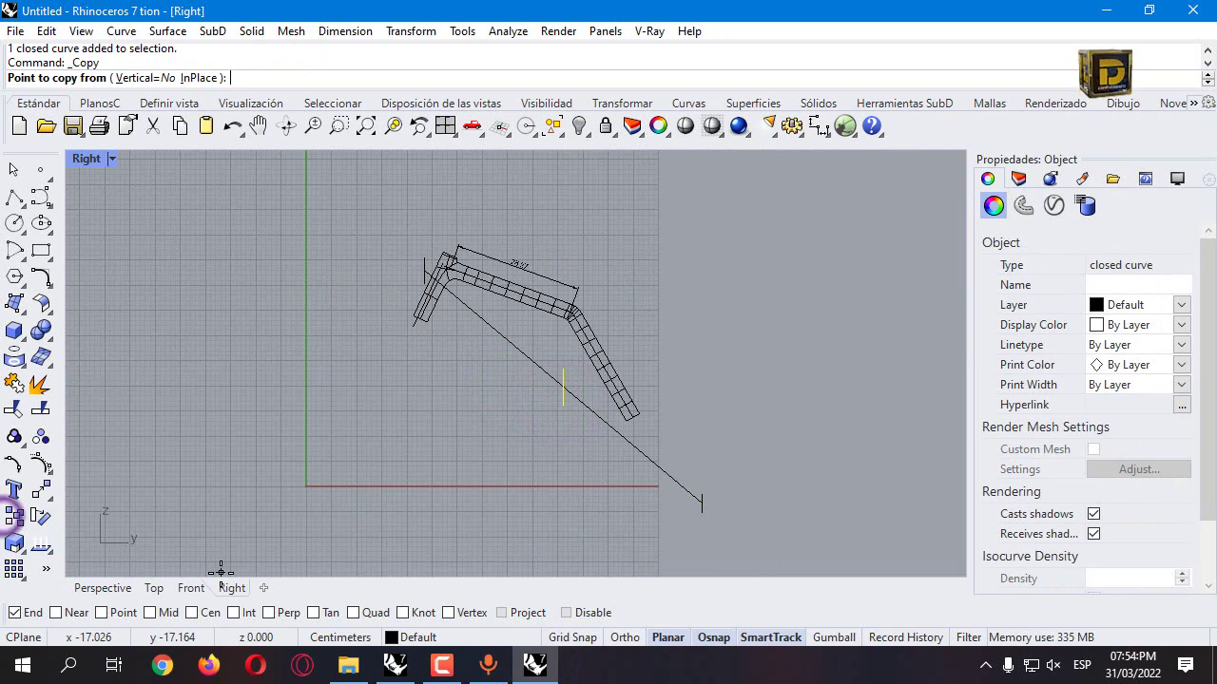
left_click(563, 389)
right_click(66, 613)
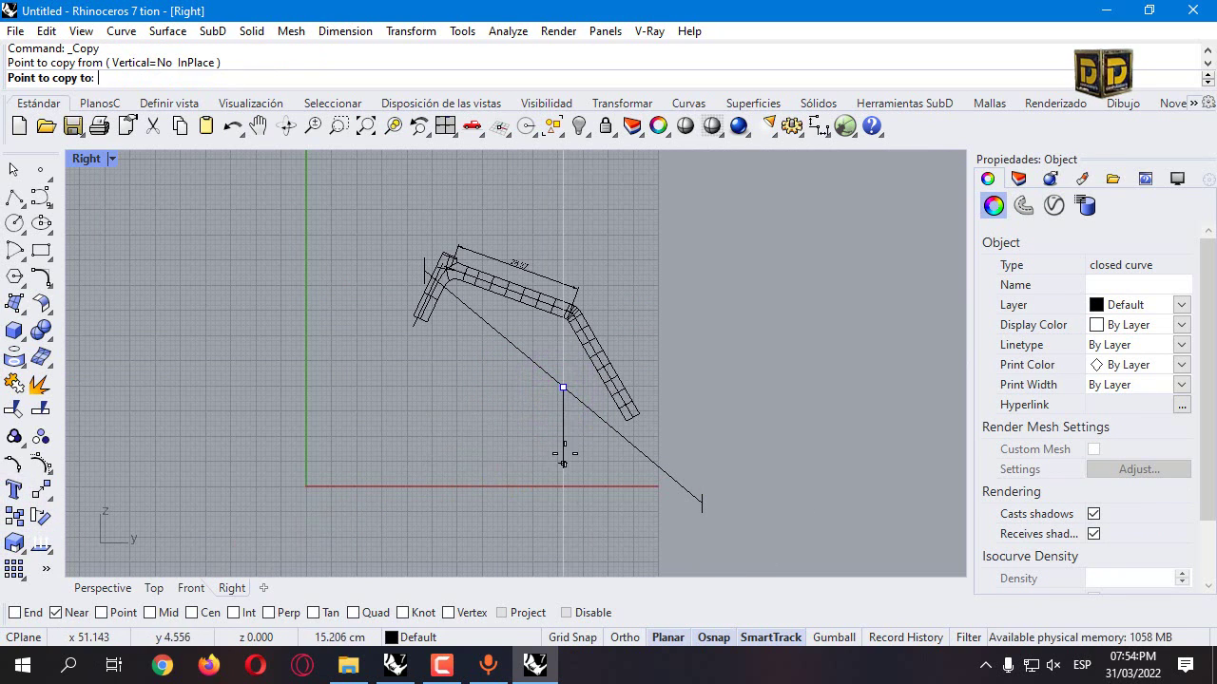
left_click(629, 441)
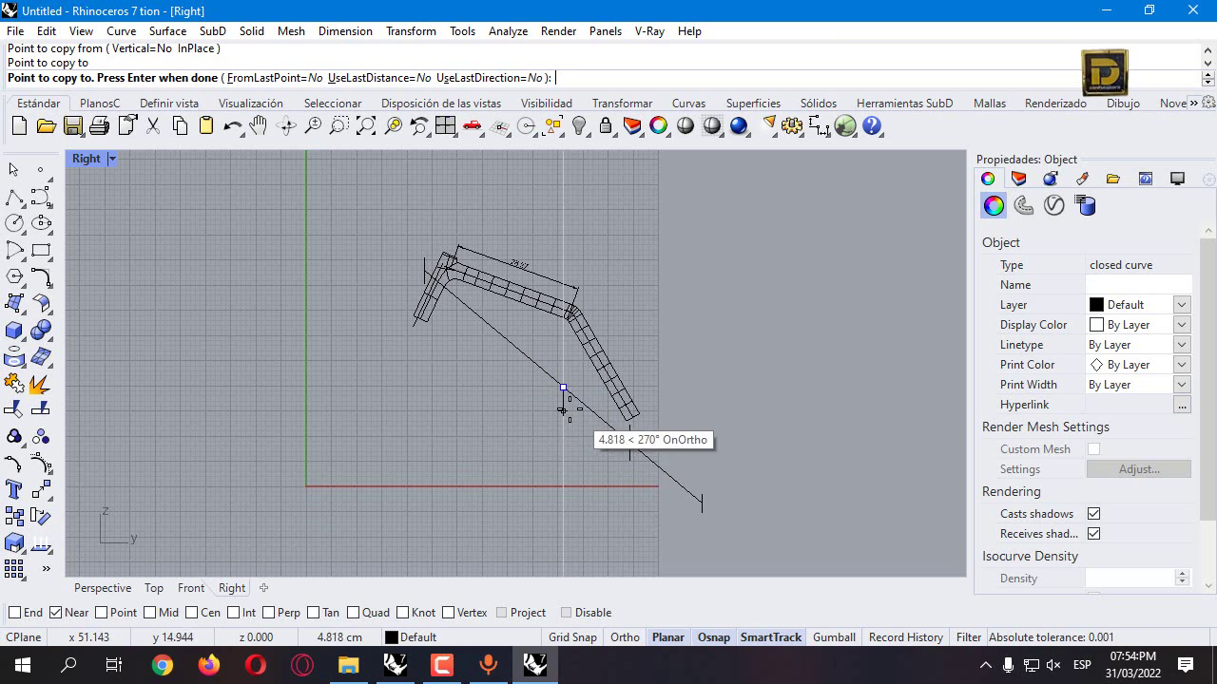
key("Return")
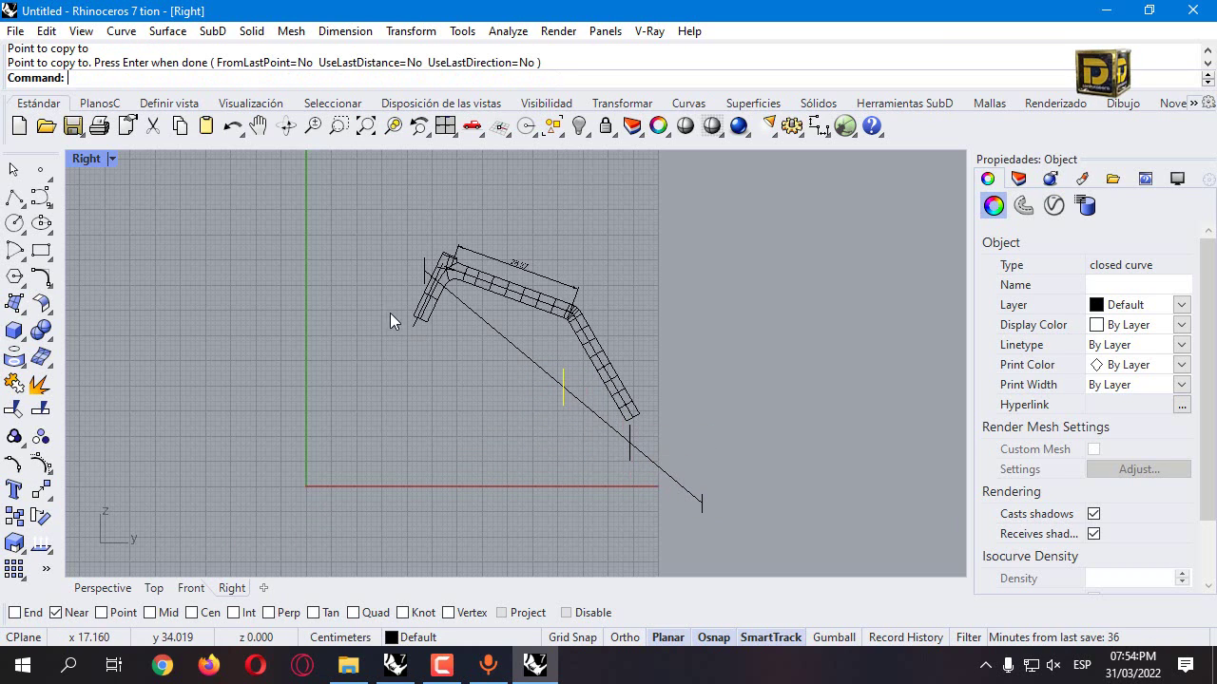
Move the slanted rail line together with its four ellipses so its upper end sits at the junction of the head and bent tubes
left_click(474, 312, "shift")
left_click(421, 269, "shift")
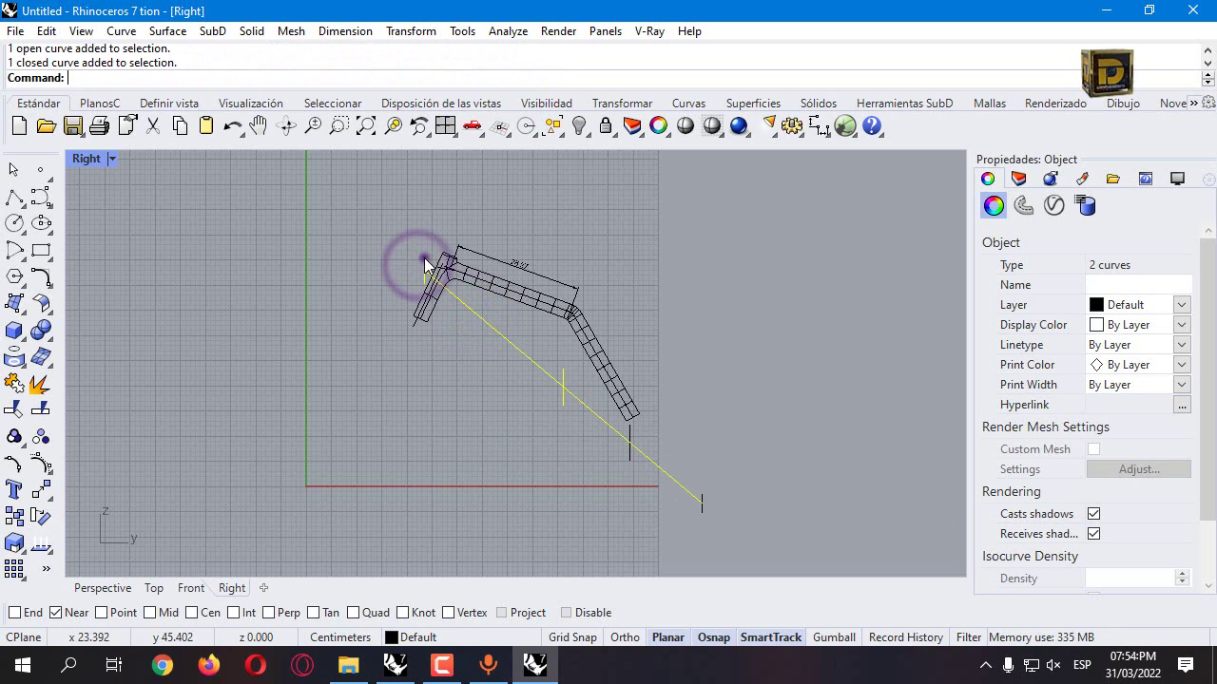
left_click(629, 460, "shift")
left_click(700, 501, "shift")
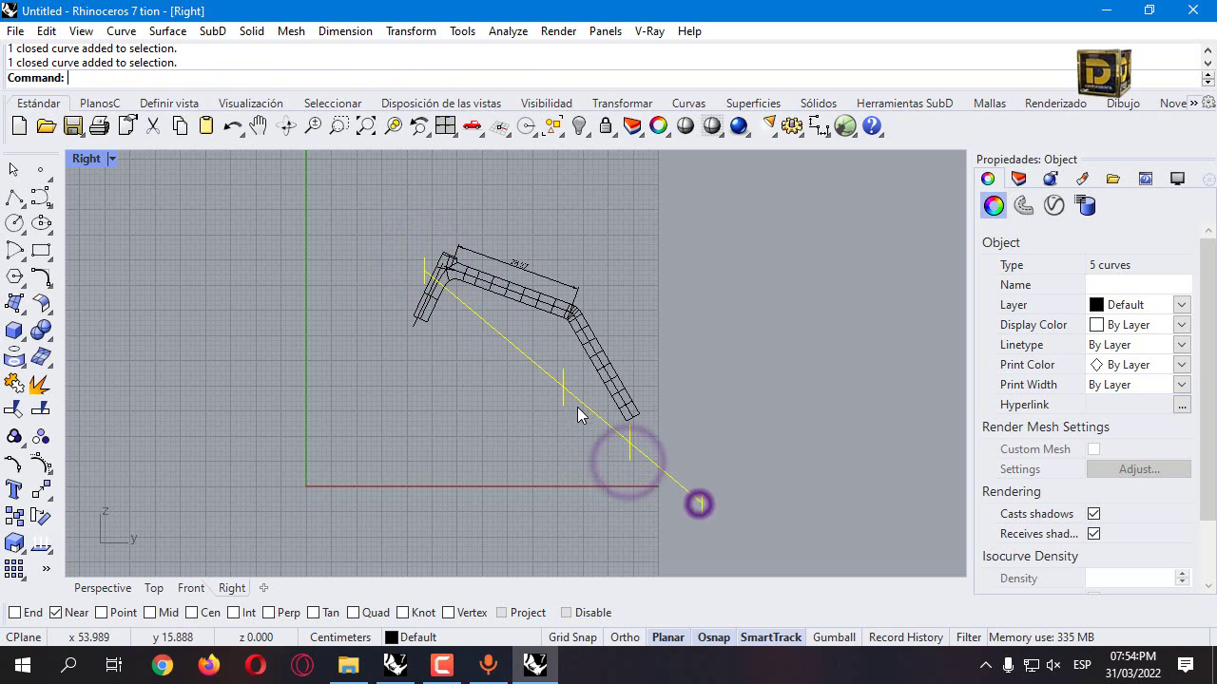
mouse_move(512, 340)
left_mouse_down()
mouse_move(537, 359)
mouse_move(525, 355)
left_mouse_up()
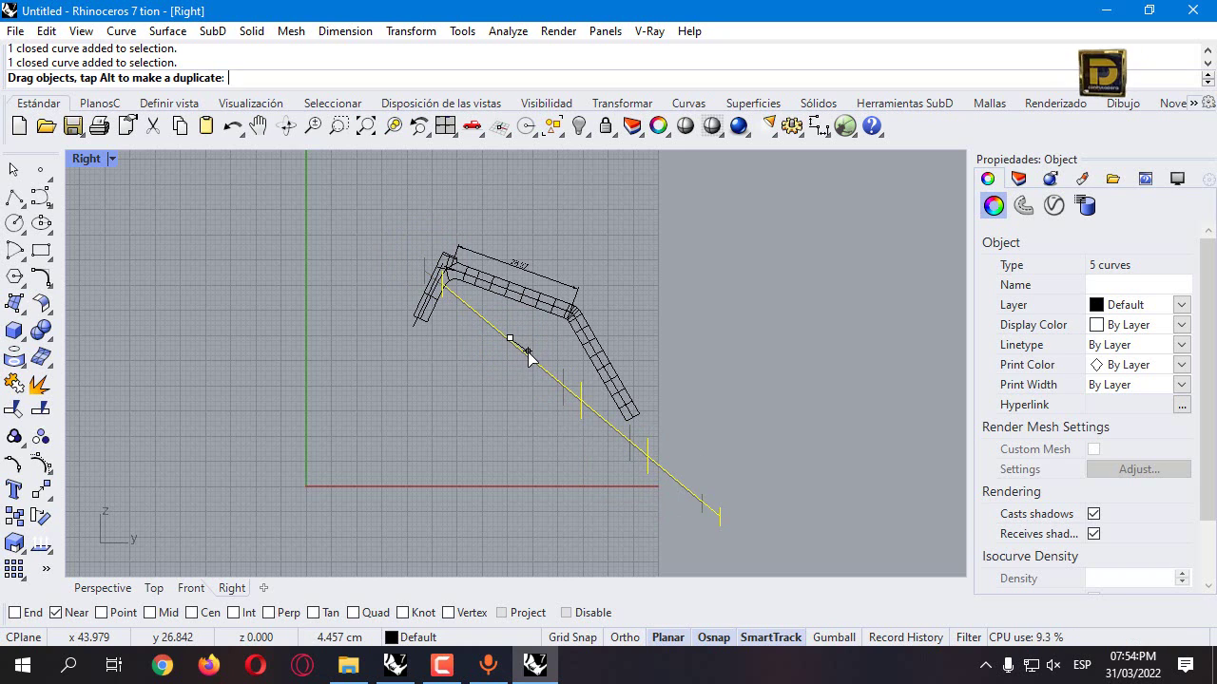
left_click_drag(529, 354, 514, 344)
scroll(452, 287, "up", 4)
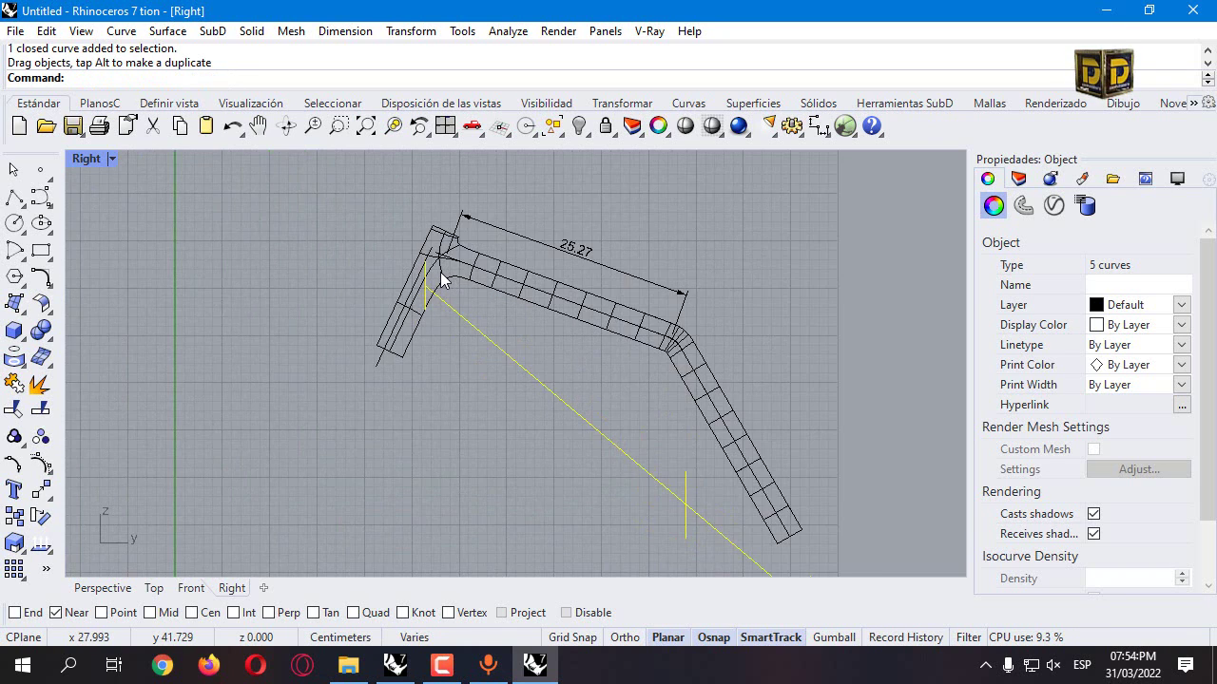
scroll(452, 287, "down", 3)
left_click(478, 304)
scroll(411, 294, "up", 4)
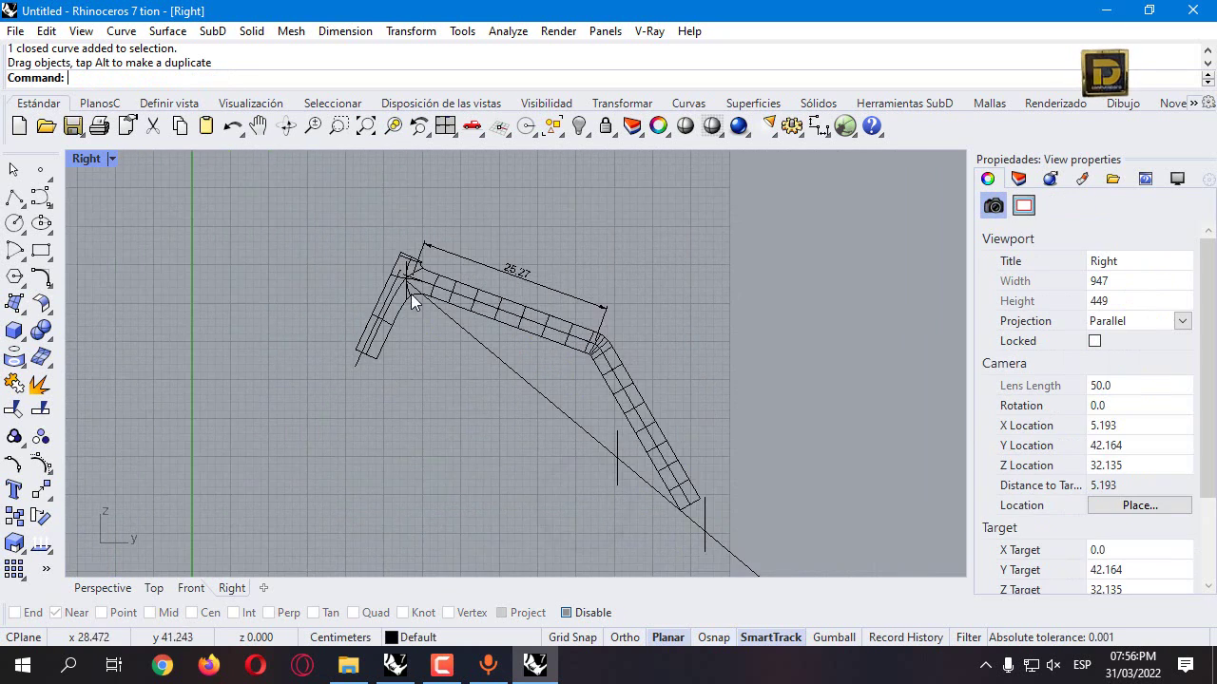
left_click(404, 293)
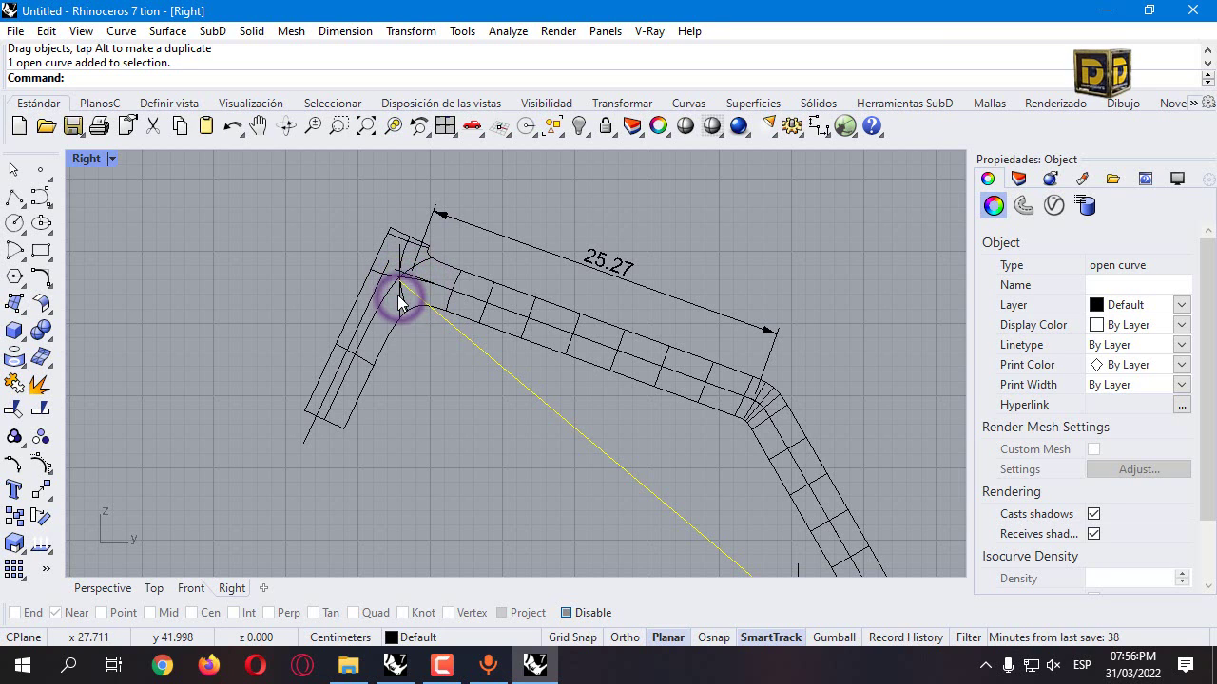
left_click(399, 290)
scroll(399, 275, "down", 3)
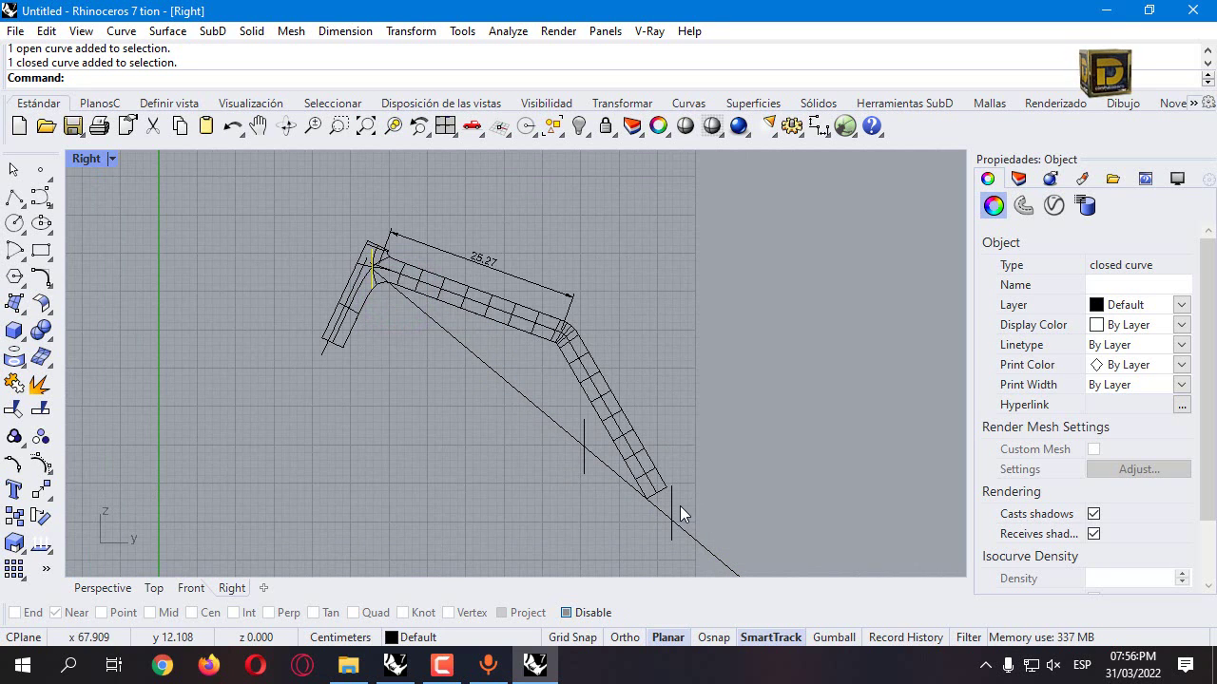
scroll(627, 434, "down", 2)
left_click(244, 399)
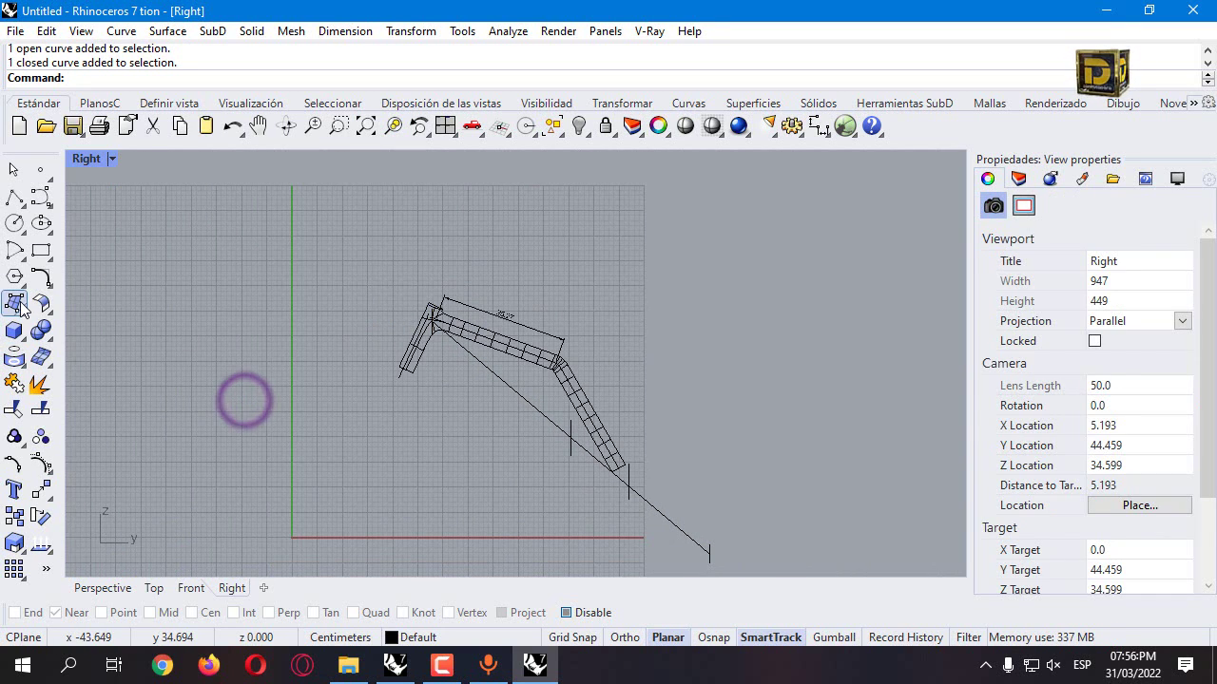
Create a Sweep 1 Rail surface along the slanted rail line through its four ellipses, with Freeform style and unchanged cross sections
left_click(15, 303)
left_click(72, 369)
left_click(502, 386)
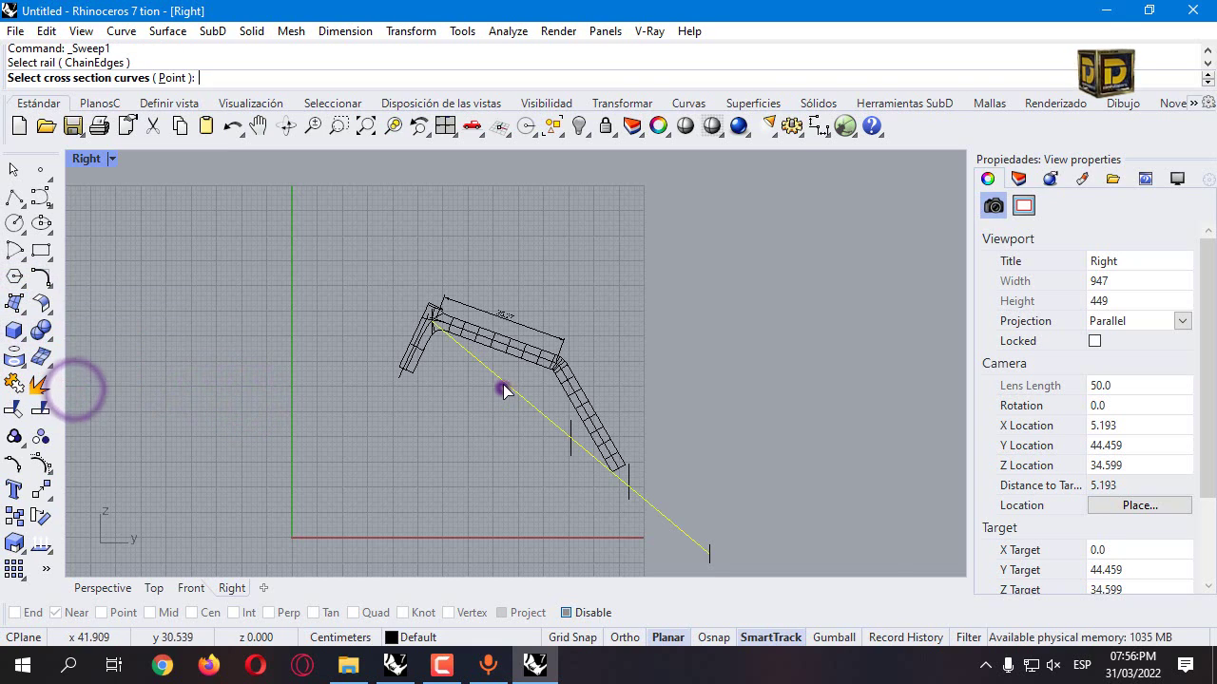
scroll(388, 373, "up", 5)
left_click(388, 369)
scroll(618, 444, "down", 6)
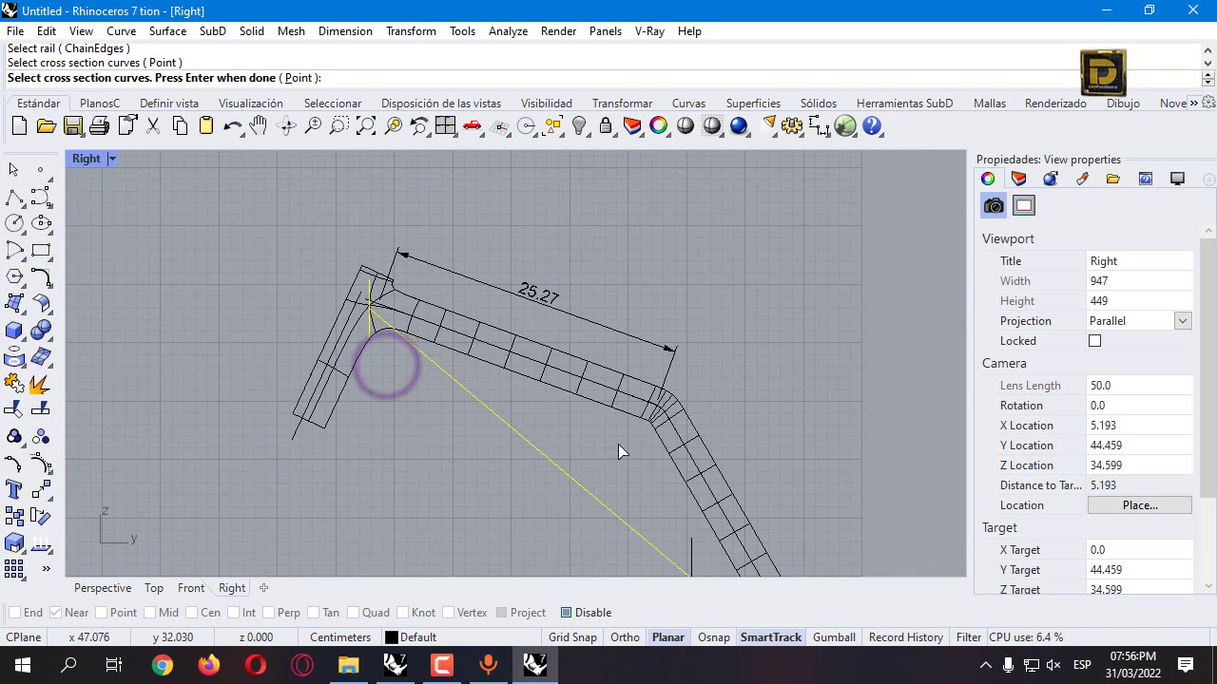
scroll(589, 449, "up", 3)
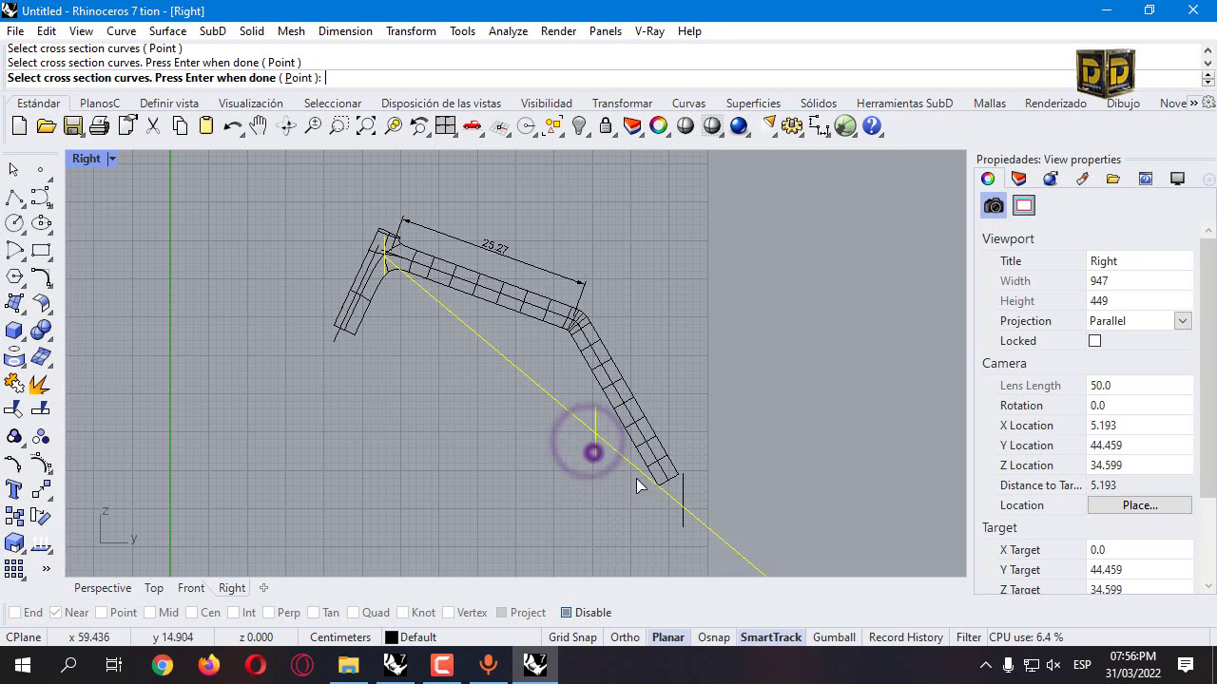
left_click(680, 505)
scroll(679, 502, "down", 5)
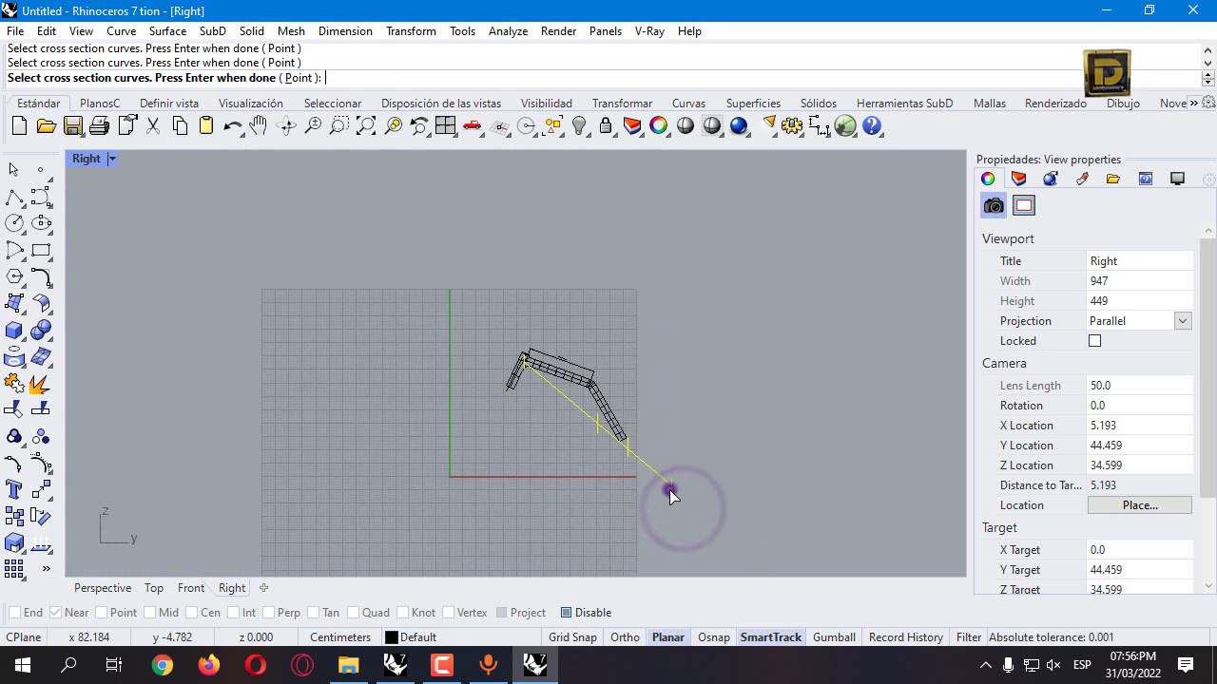
right_click(669, 490)
key("Return")
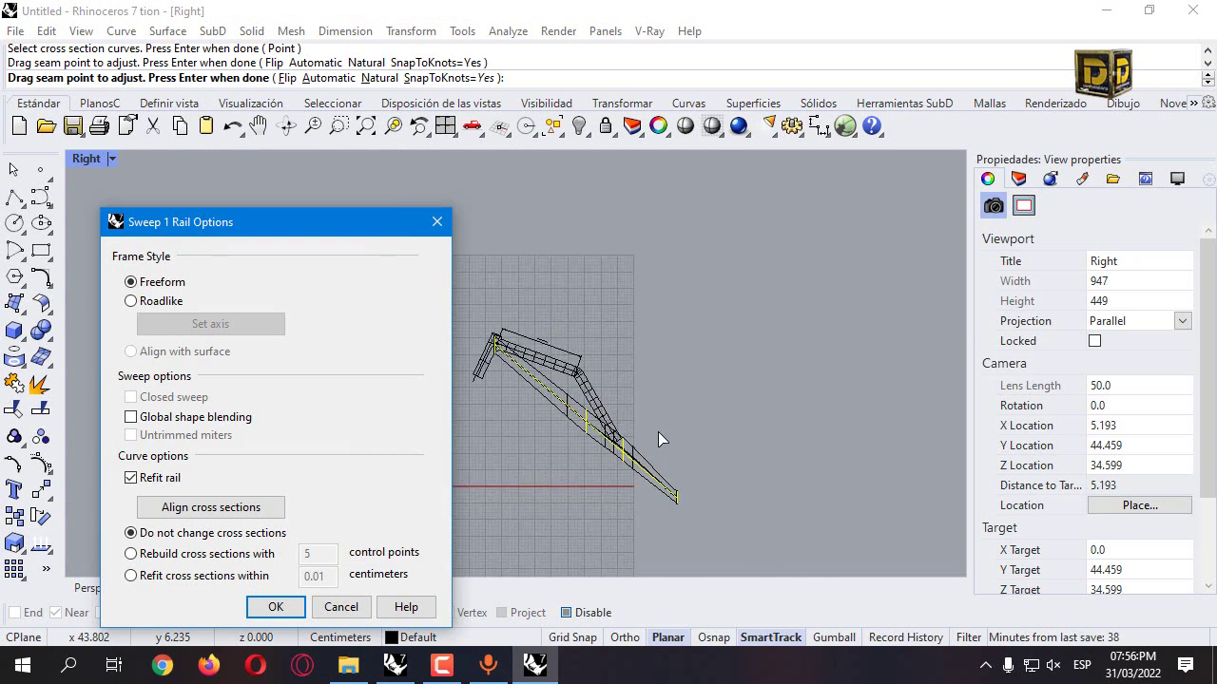
scroll(657, 432, "up", 4)
left_click(281, 606)
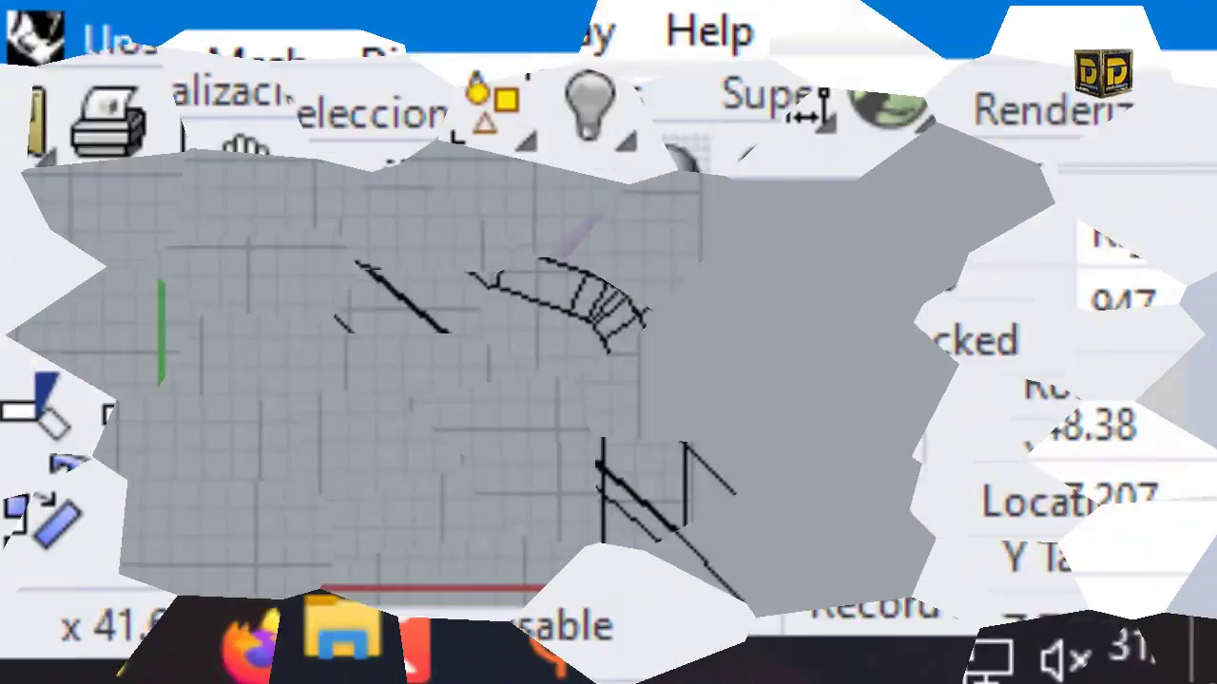
Convert the two SubD frame tube pieces to NURBS with DeleteInputObjects set to Yes
left_click(456, 265)
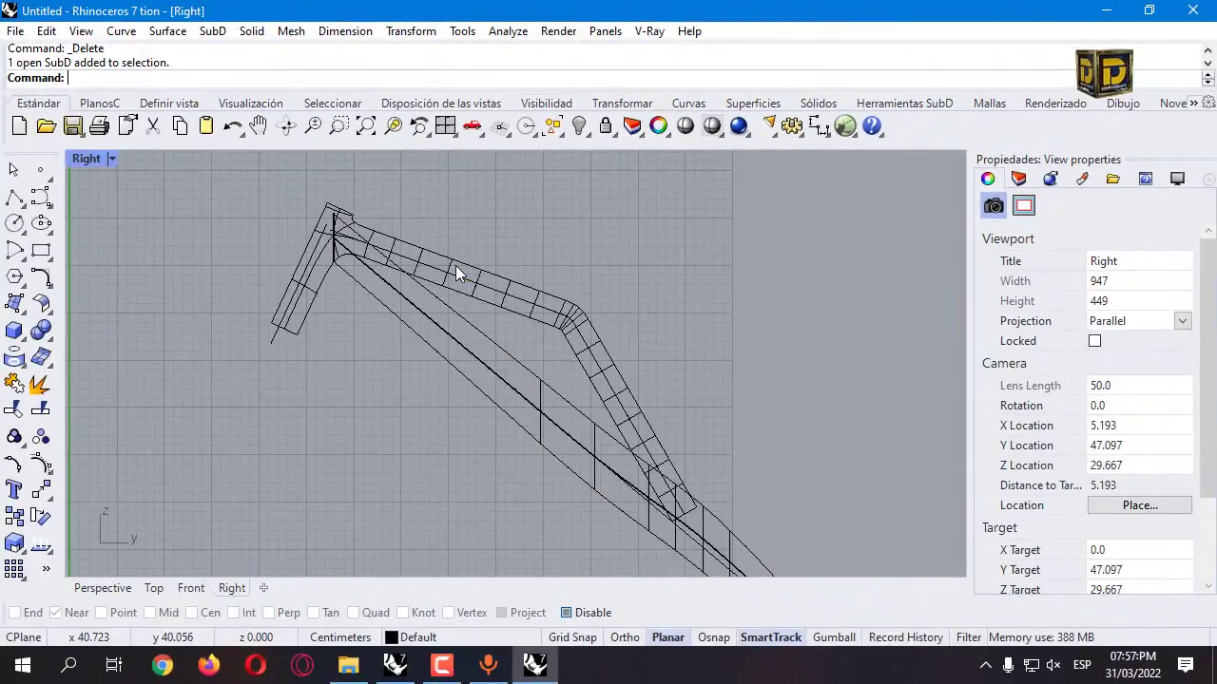
left_click(896, 104)
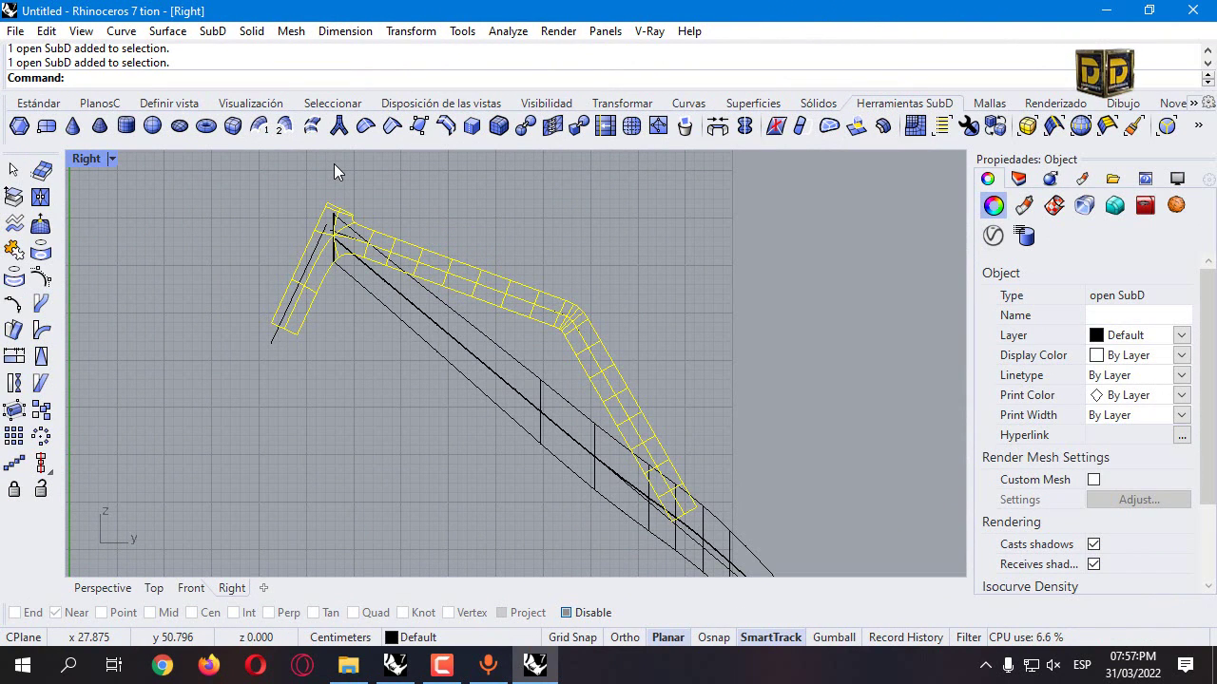
left_click(525, 127)
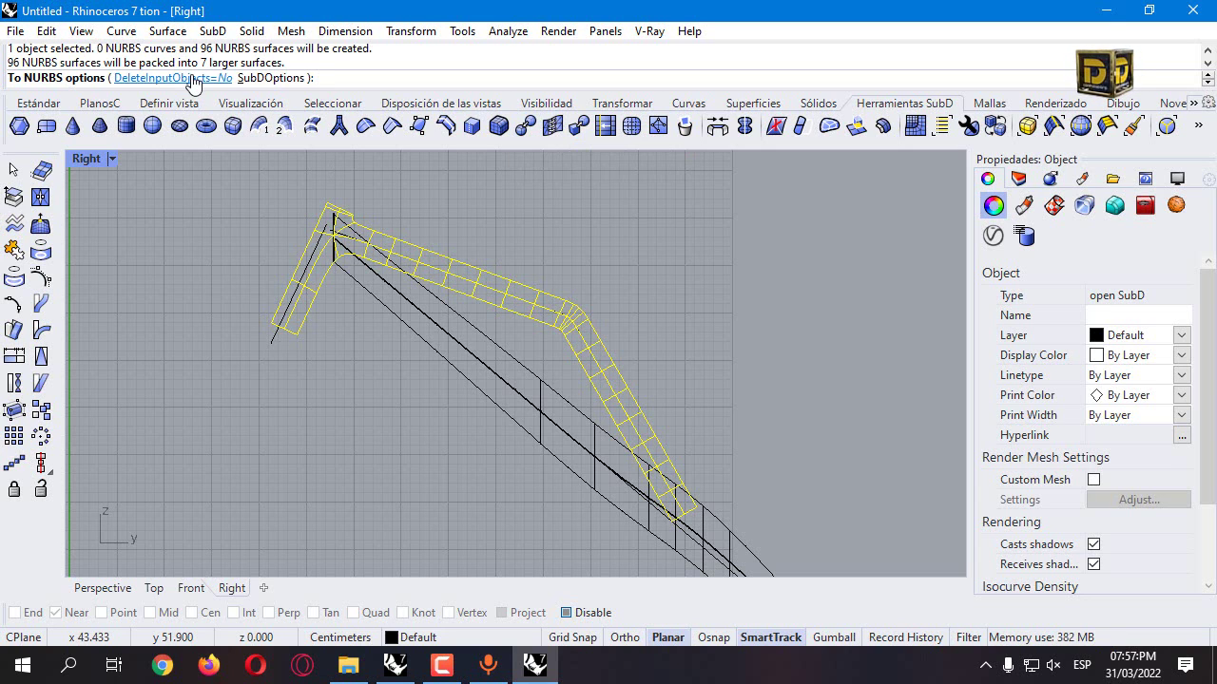
left_click(193, 80)
right_click(191, 75)
left_click(477, 239)
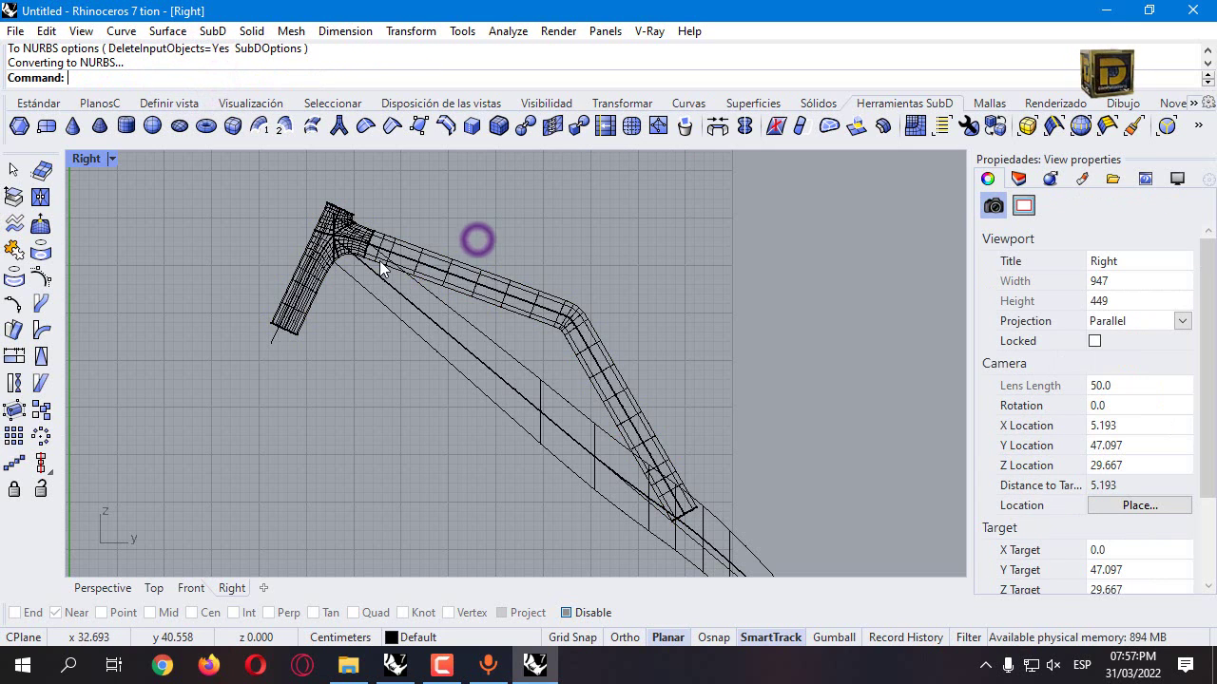
Trim away the upper end of the swept down tube inside the joint, using the converted frame tubes as the cutting object
left_click(390, 269)
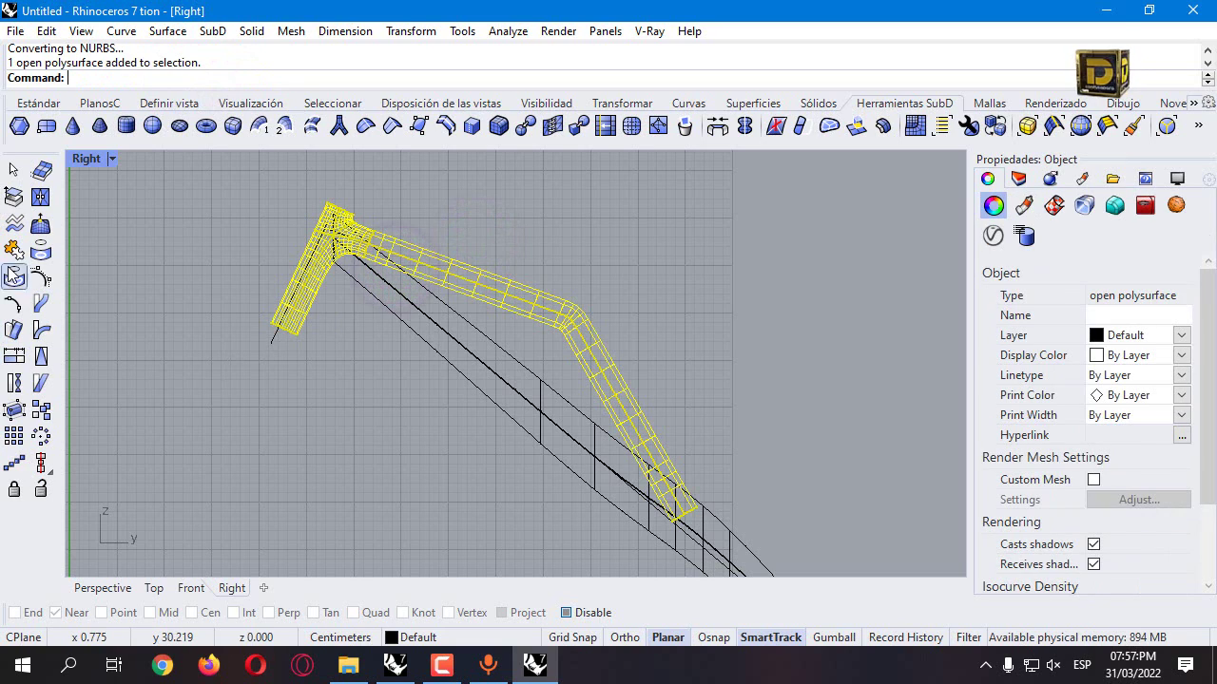
left_click(38, 103)
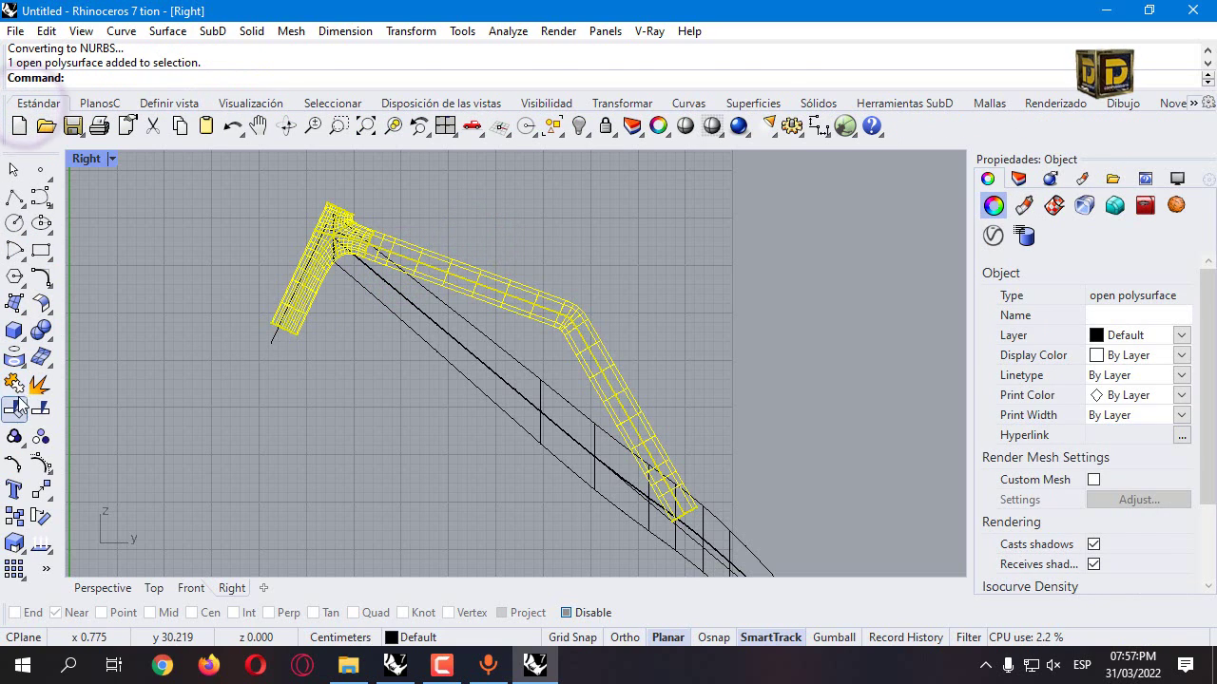
left_click(14, 400)
scroll(313, 244, "up", 8)
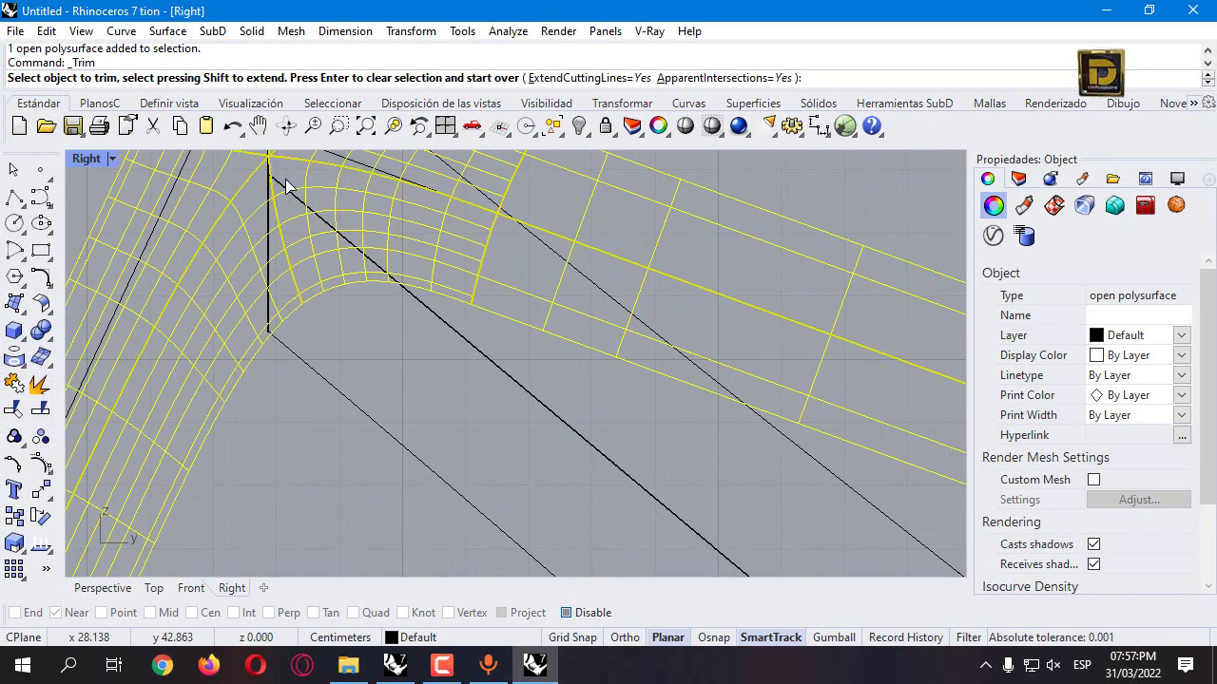
left_click(285, 186)
left_click(335, 246)
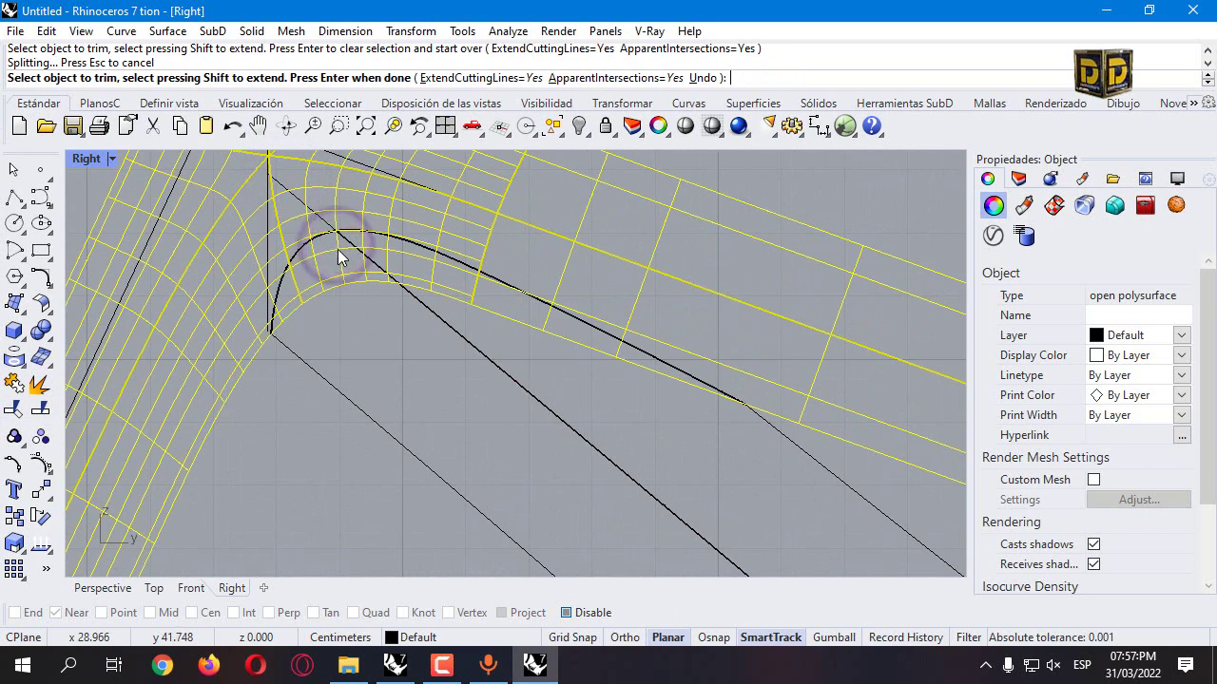
scroll(338, 249, "down", 5)
key("Return")
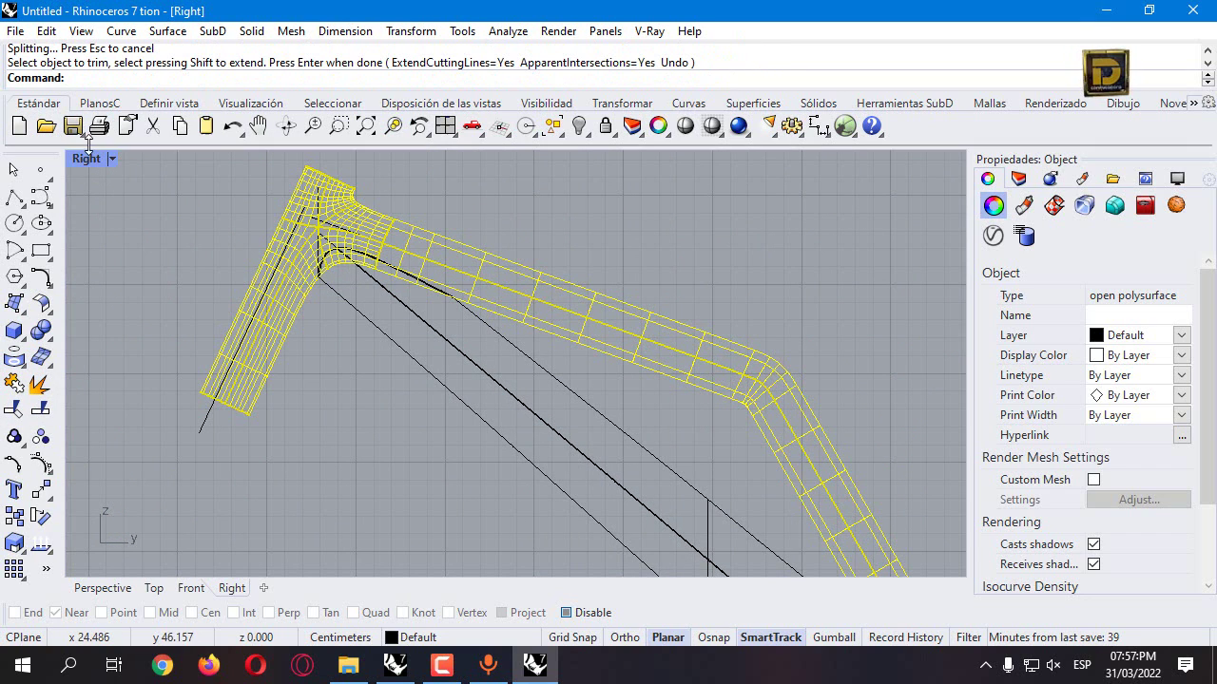
Examine the trimmed joint between the down tube and the head and bent tubes in the Perspective view
double_click(92, 164)
right_click_drag(721, 284, 791, 257)
scroll(719, 249, "up", 3)
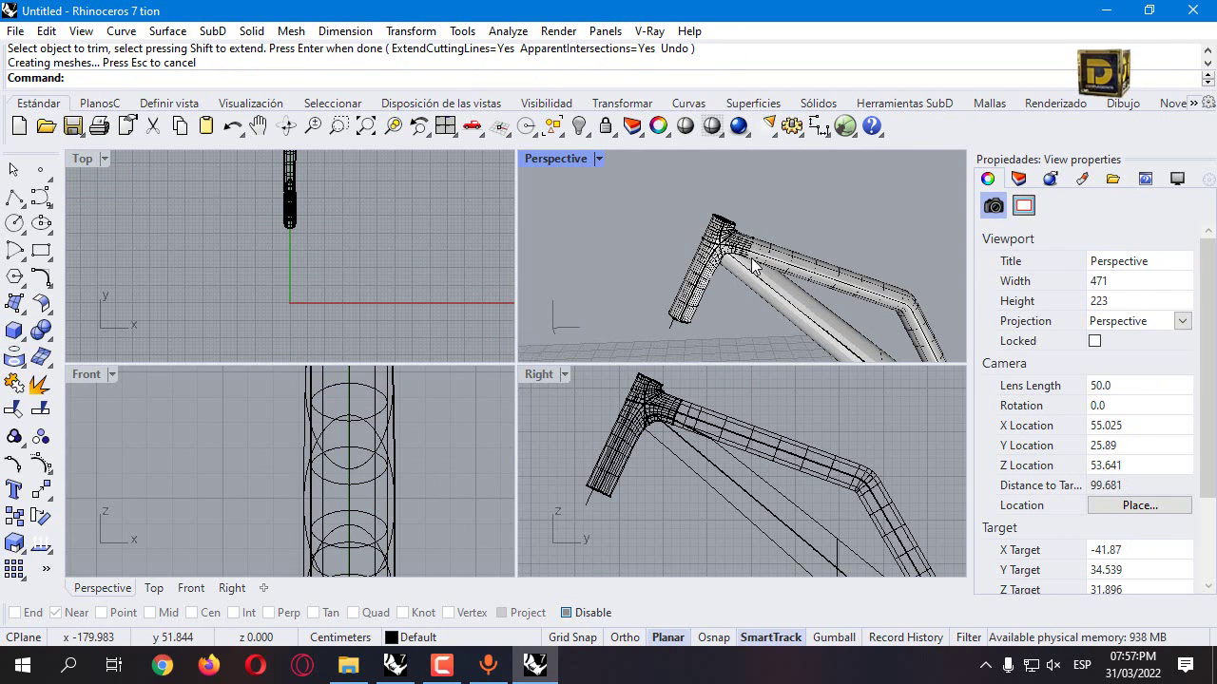
scroll(753, 266, "down", 5)
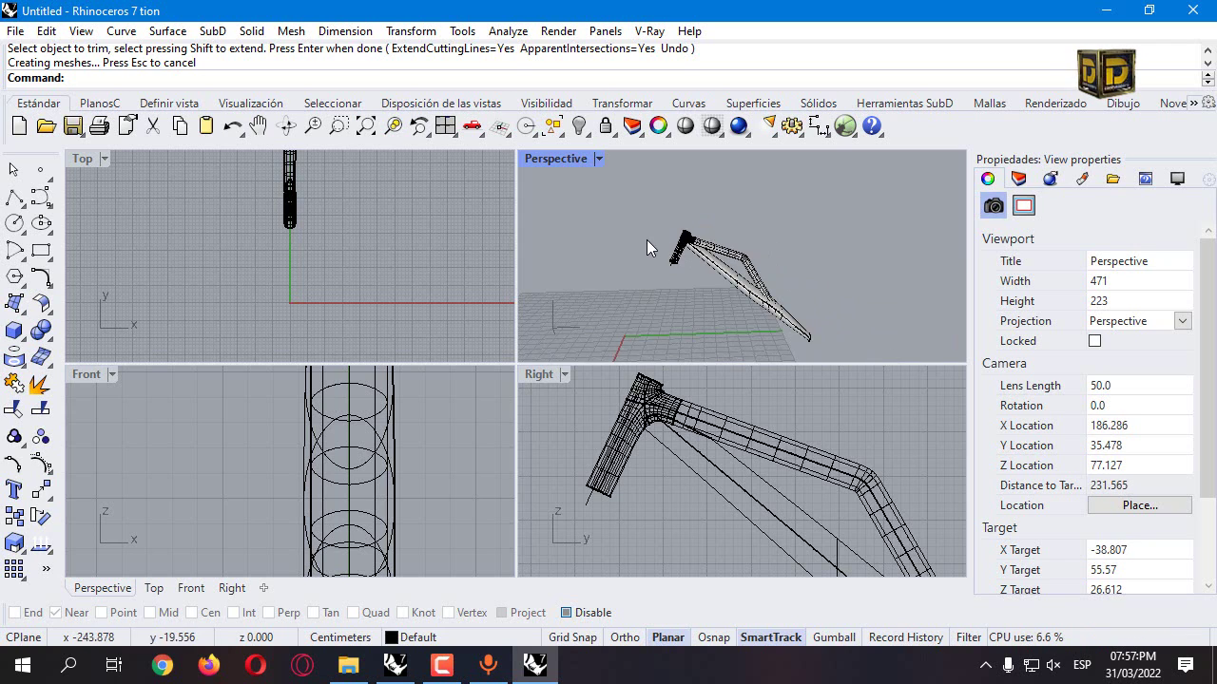
right_click_drag(647, 239, 699, 245)
scroll(753, 286, "up", 1)
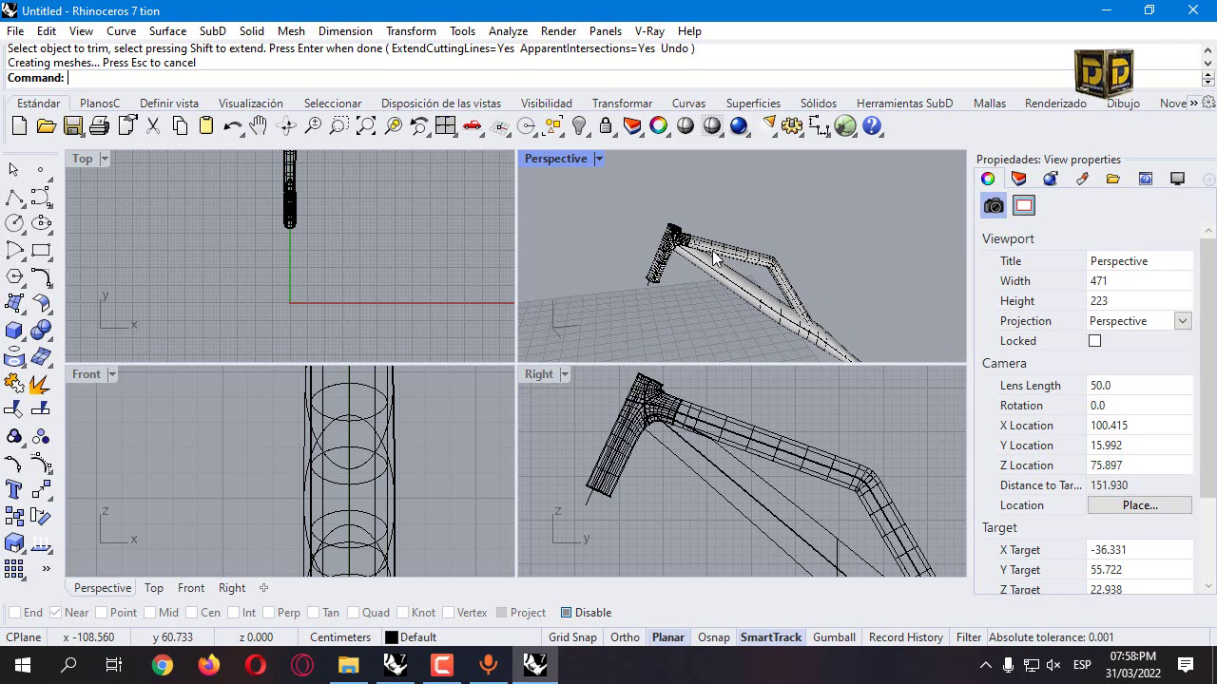
Draw a single-segment polyline 35 cm long at a 5° angle in the Right view, behind the bent frame tube
left_click(668, 454)
double_click(536, 375)
right_click_drag(535, 375, 495, 375)
left_click(13, 197)
left_click(491, 350)
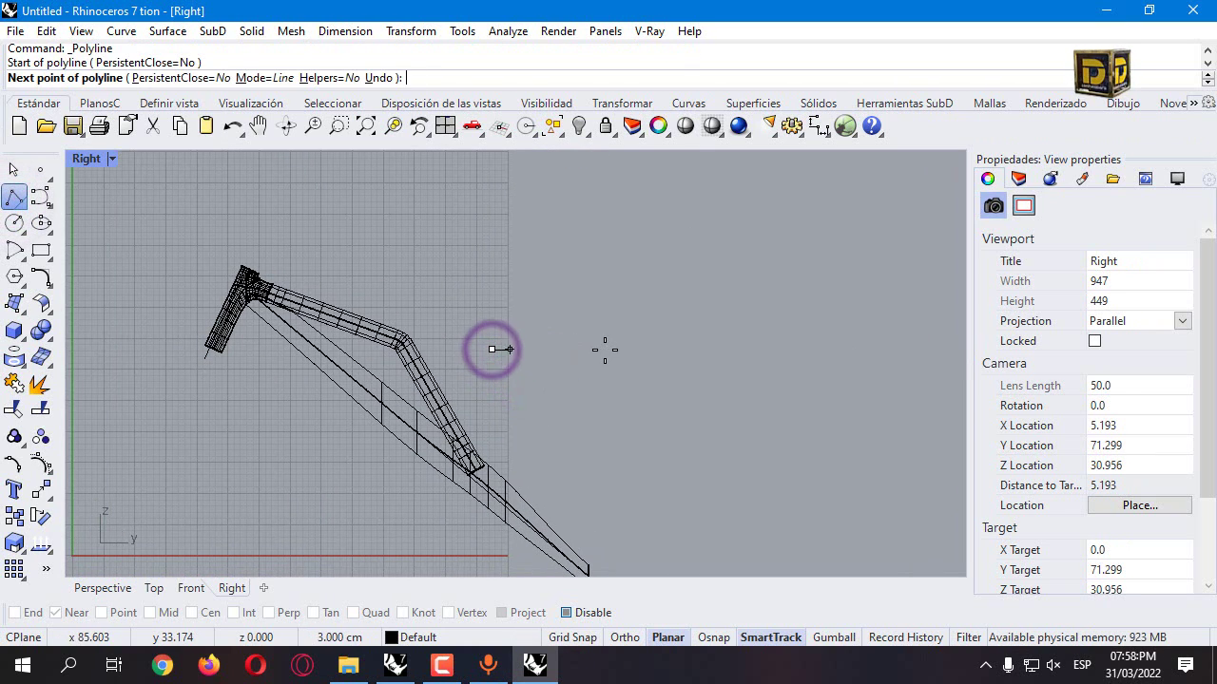
type("35")
key("Return")
type("<")
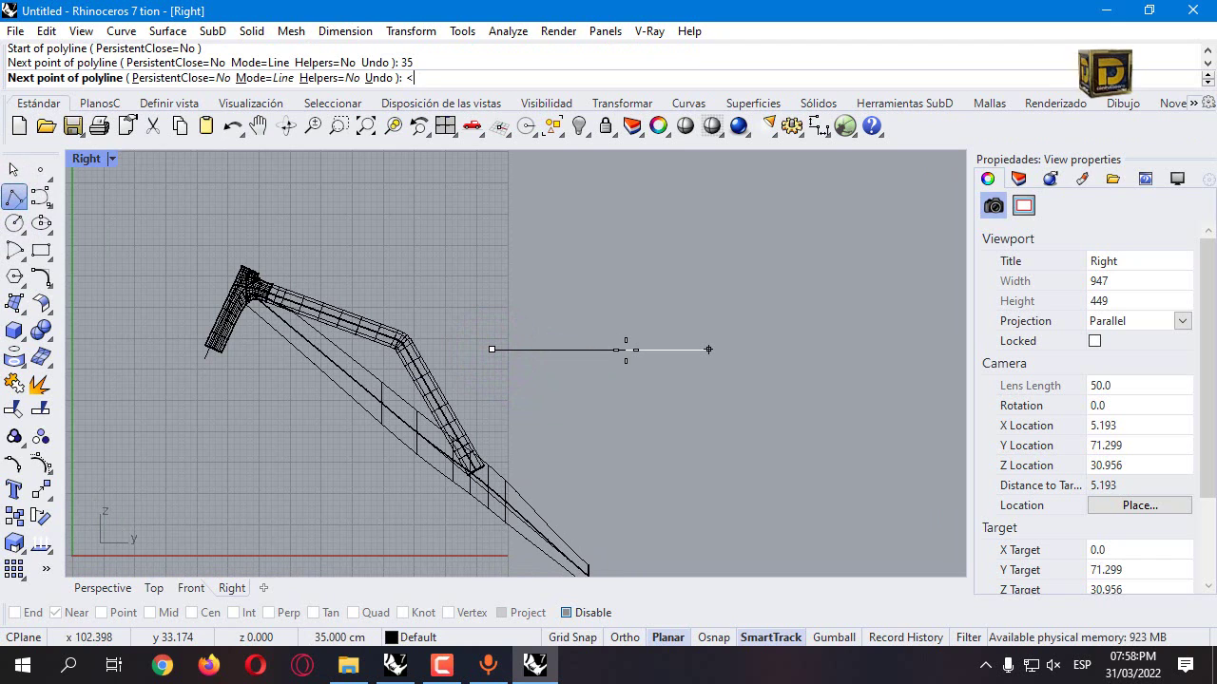
type("5")
key("Return")
left_click(667, 335)
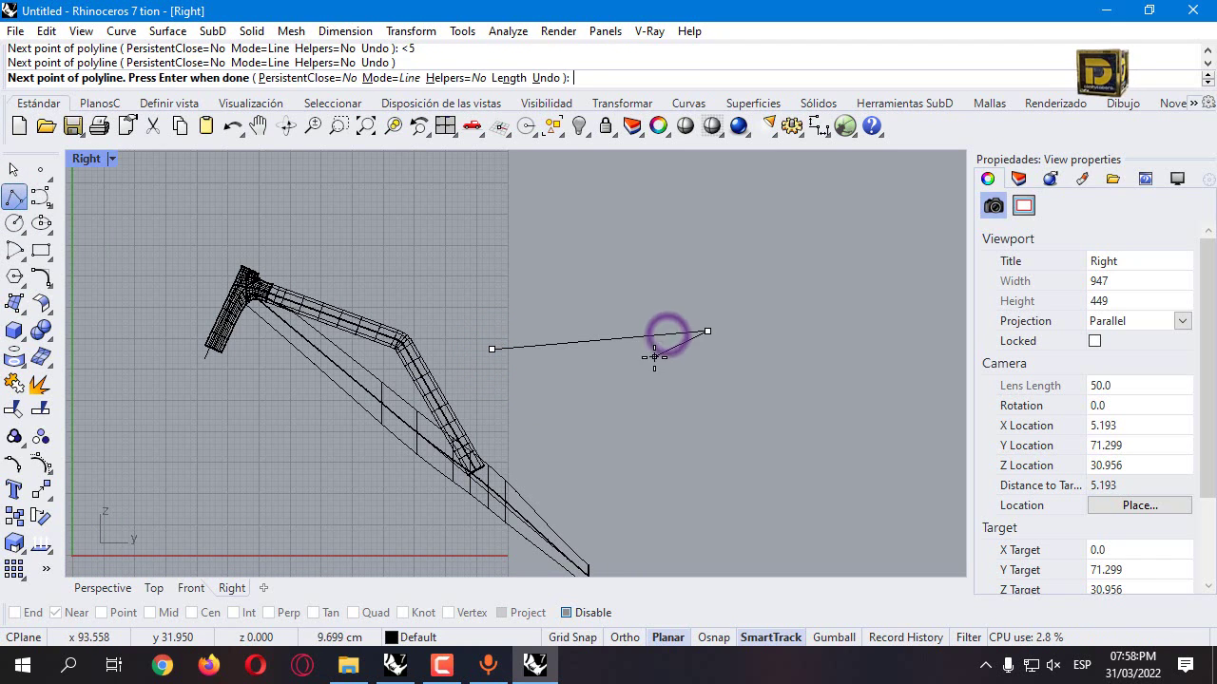
key("Return")
left_click(400, 667)
left_click(407, 668)
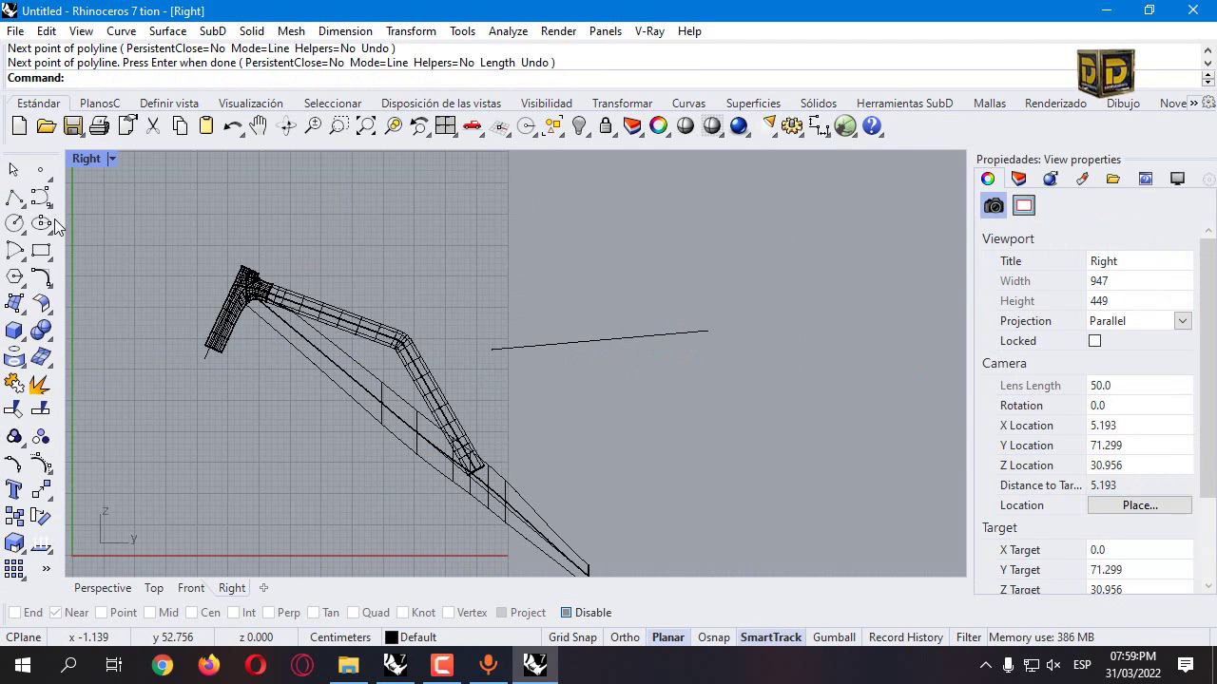
Draw an ellipse in the Front view centered on the 35 cm line's far end, with half-axes of 1.3 cm horizontally and 4 cm vertically
left_click(43, 223)
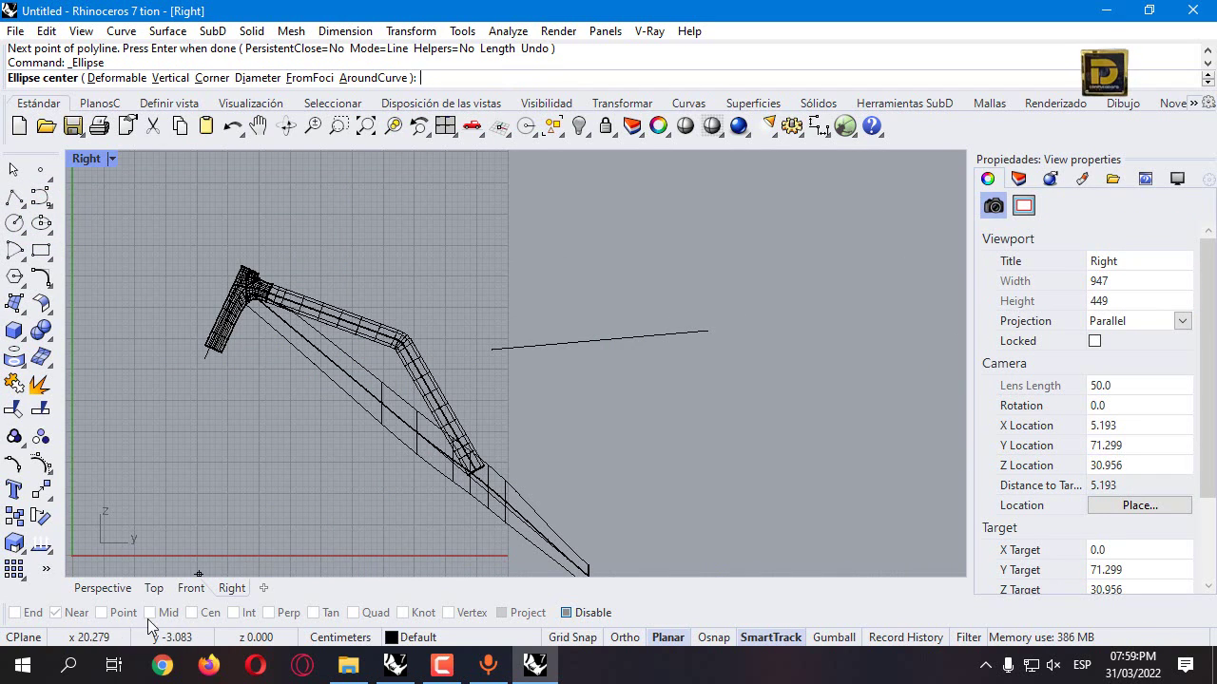
left_click(568, 613)
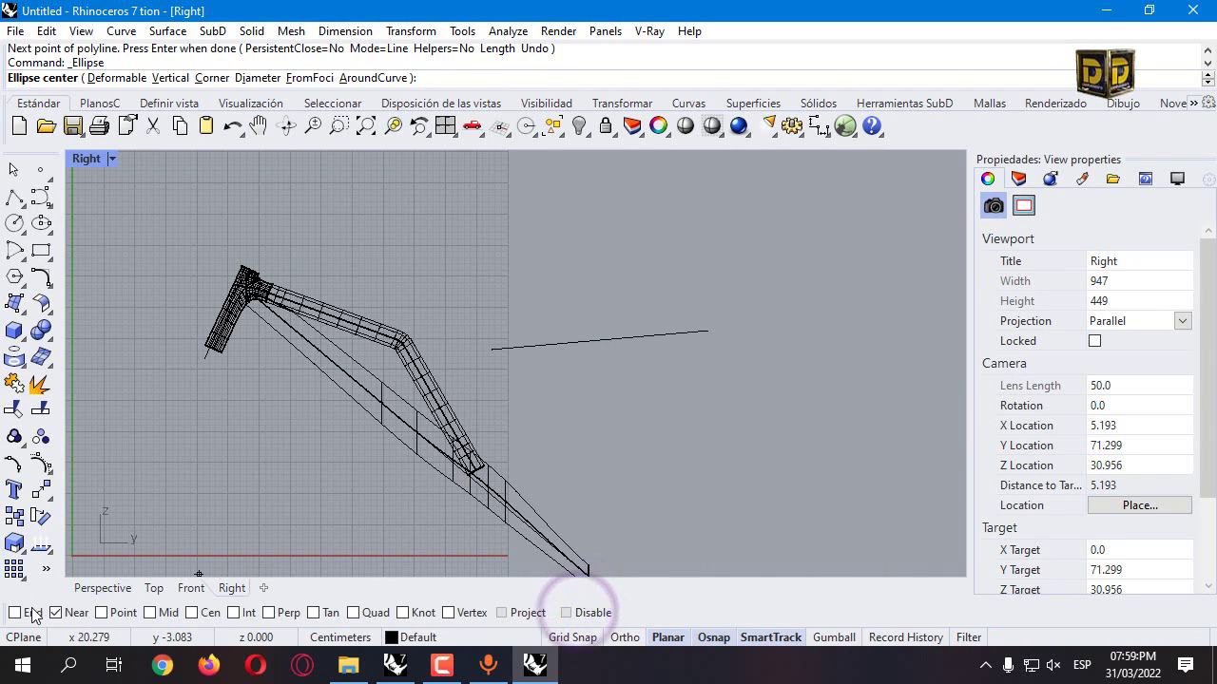
left_click(705, 330)
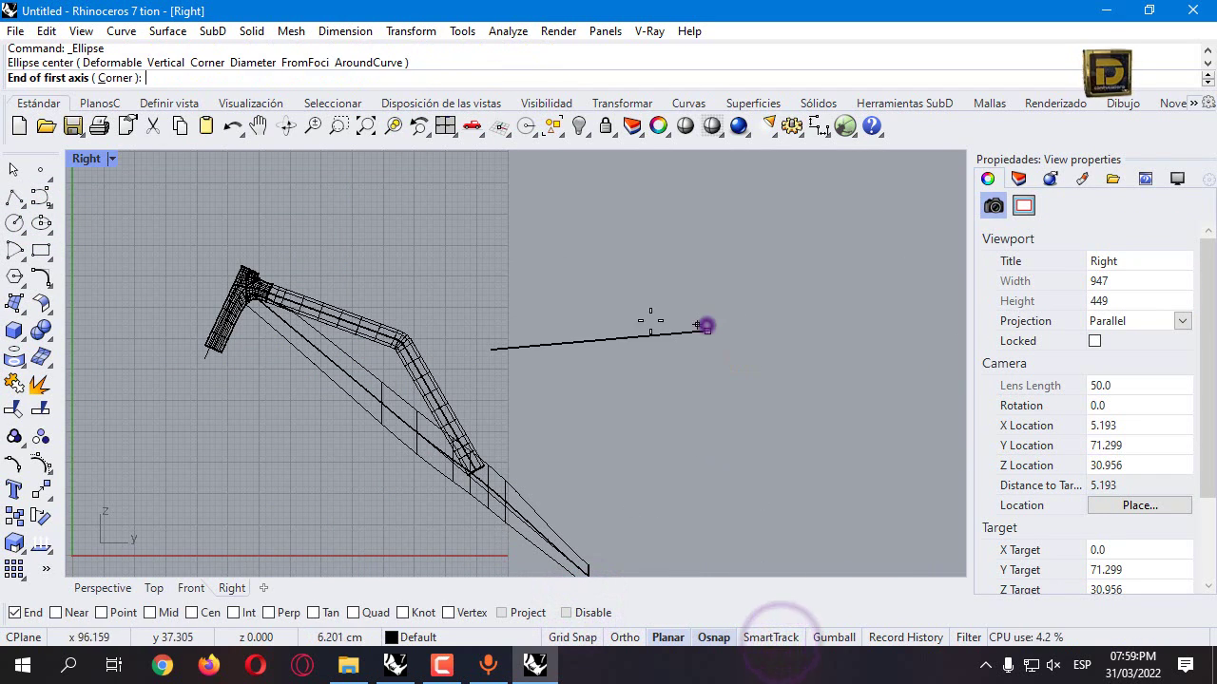
double_click(88, 158)
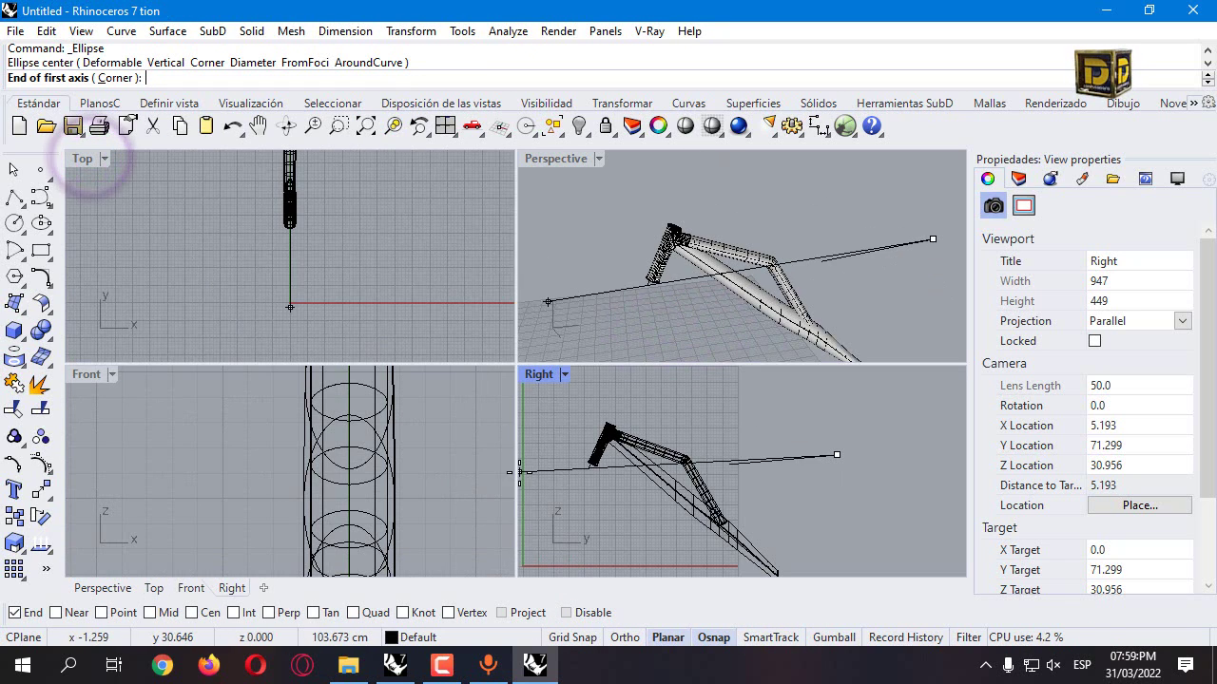
type("1")
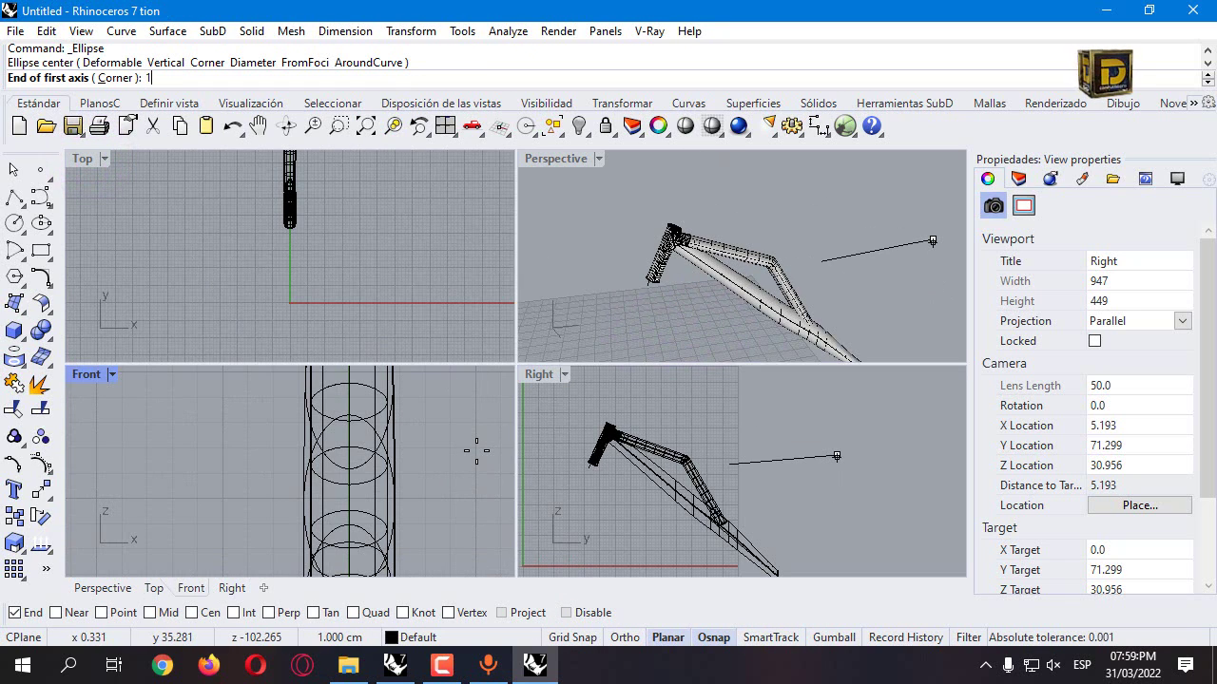
type(".3")
key("Return")
scroll(464, 465, "down", 4)
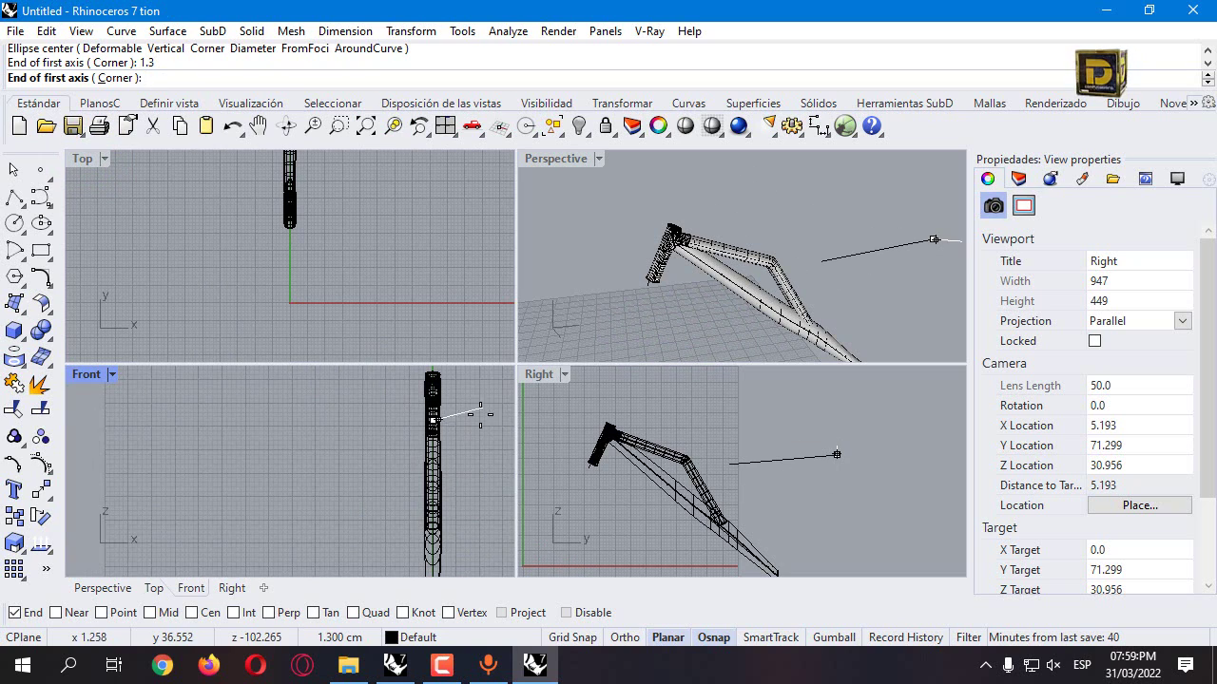
key("F8")
scroll(480, 414, "up", 5)
left_click(402, 392)
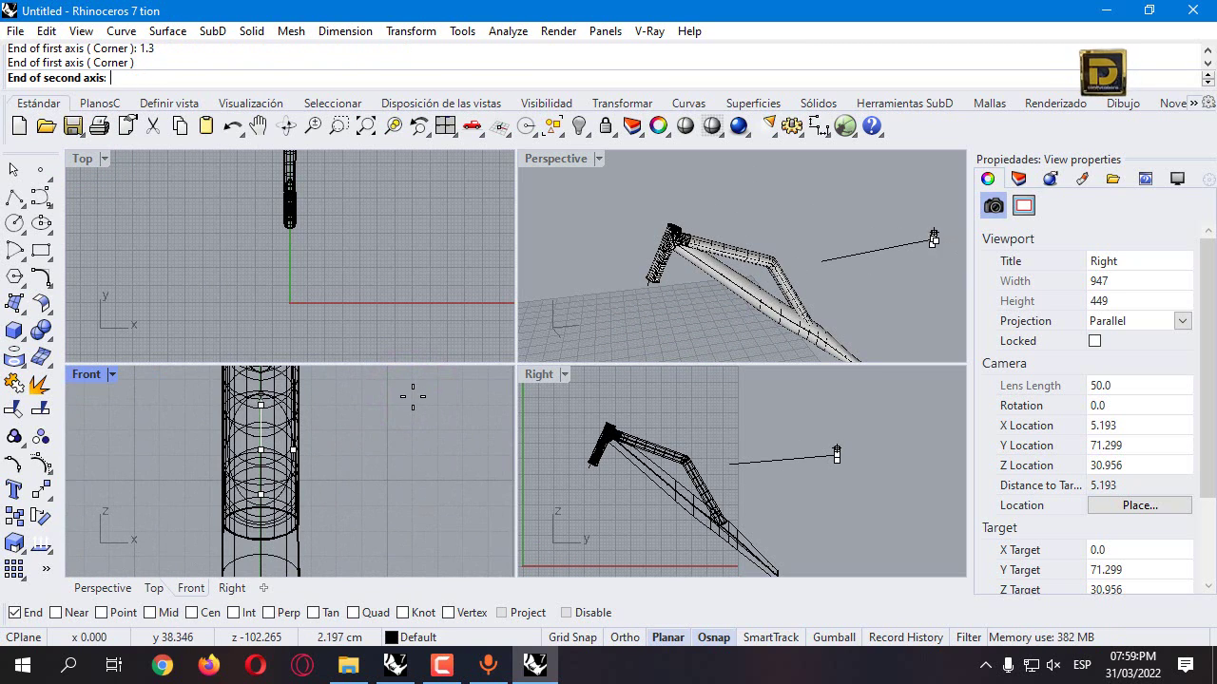
type("4")
key("Return")
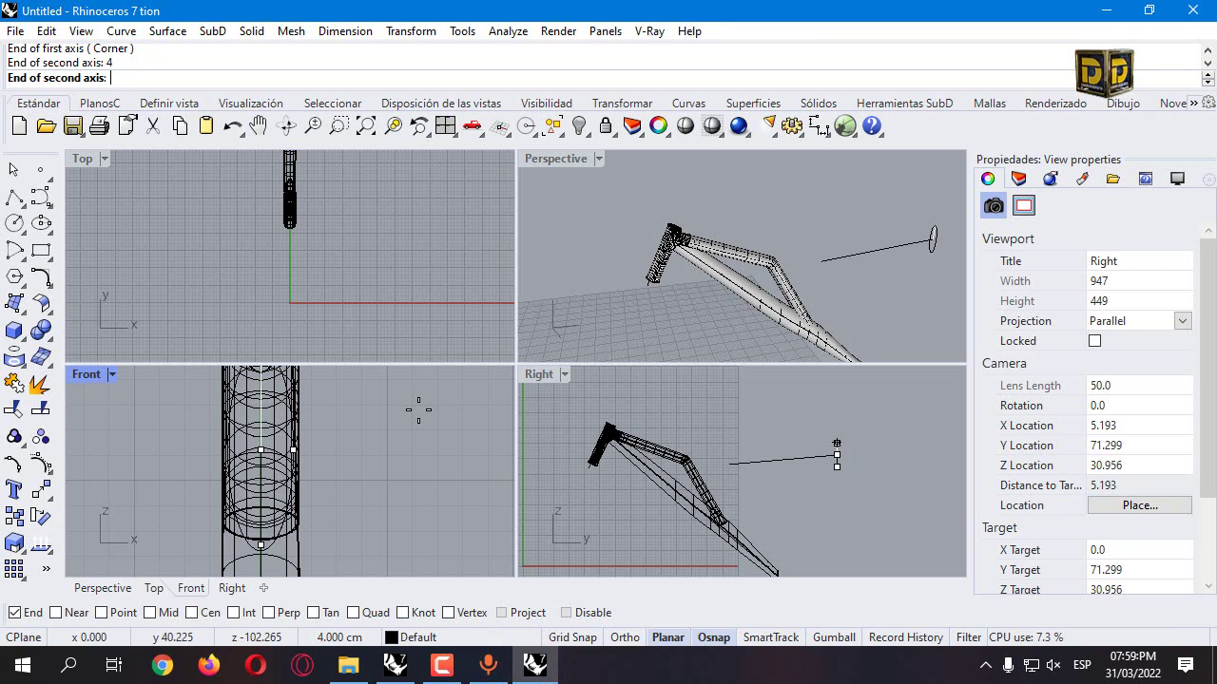
left_click(357, 411)
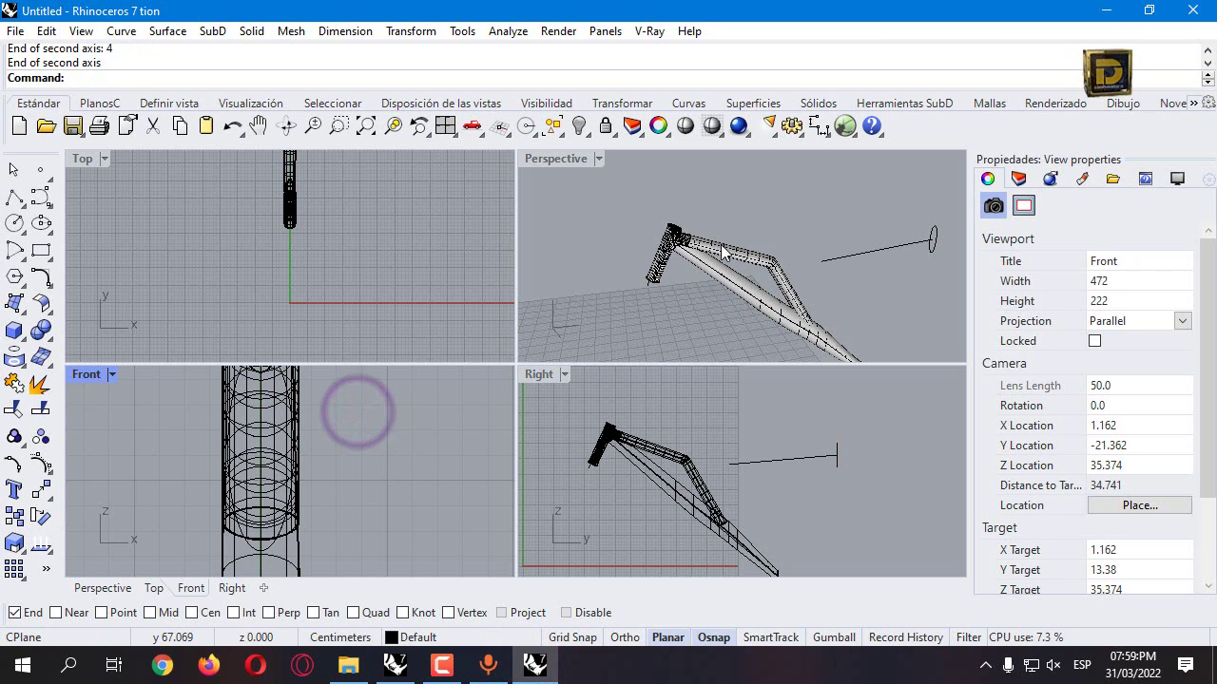
Sweep the new ellipse along the 35 cm line with Sweep 1 Rail, keeping the Freeform style and unchanged cross sections
left_click(21, 306)
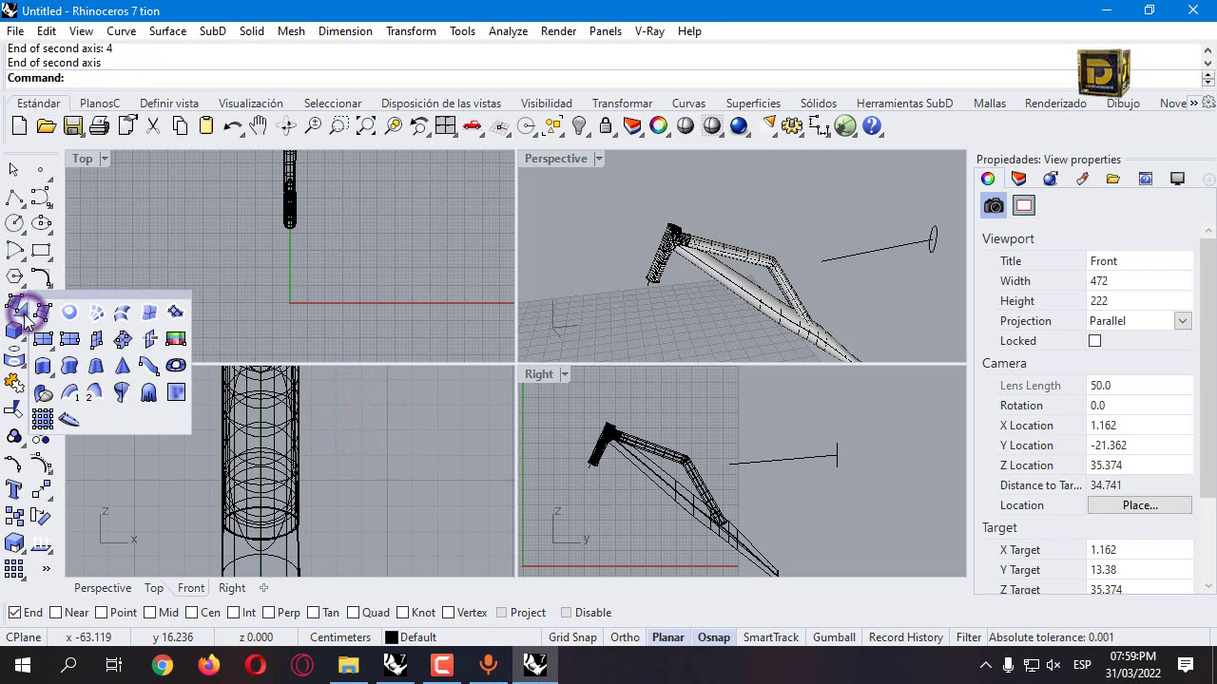
left_click(68, 397)
left_click(847, 257)
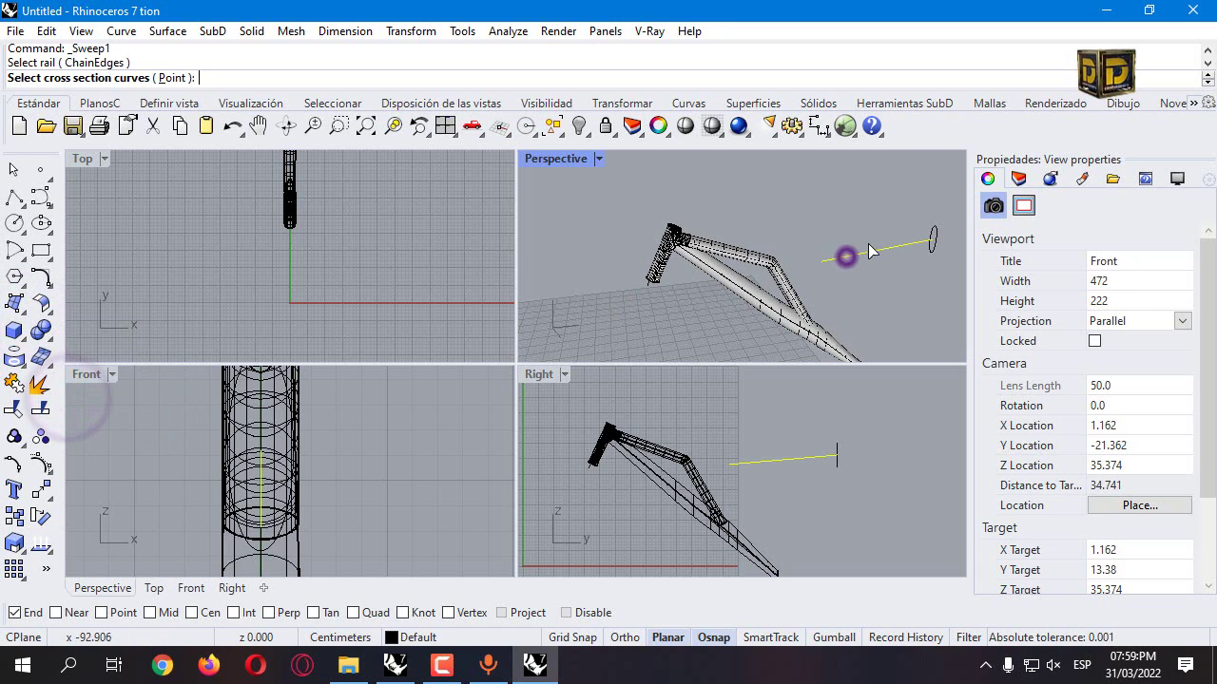
left_click(935, 239)
right_click(745, 430)
right_click(745, 430)
scroll(743, 425, "down", 3)
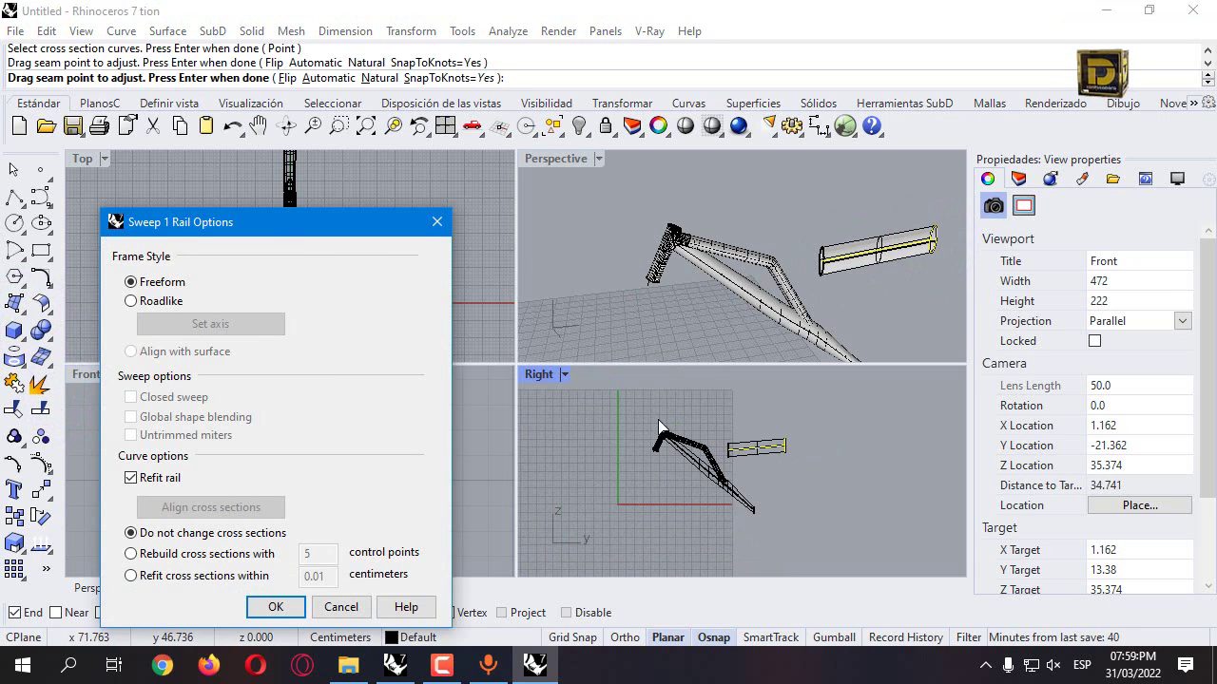
left_click(276, 608)
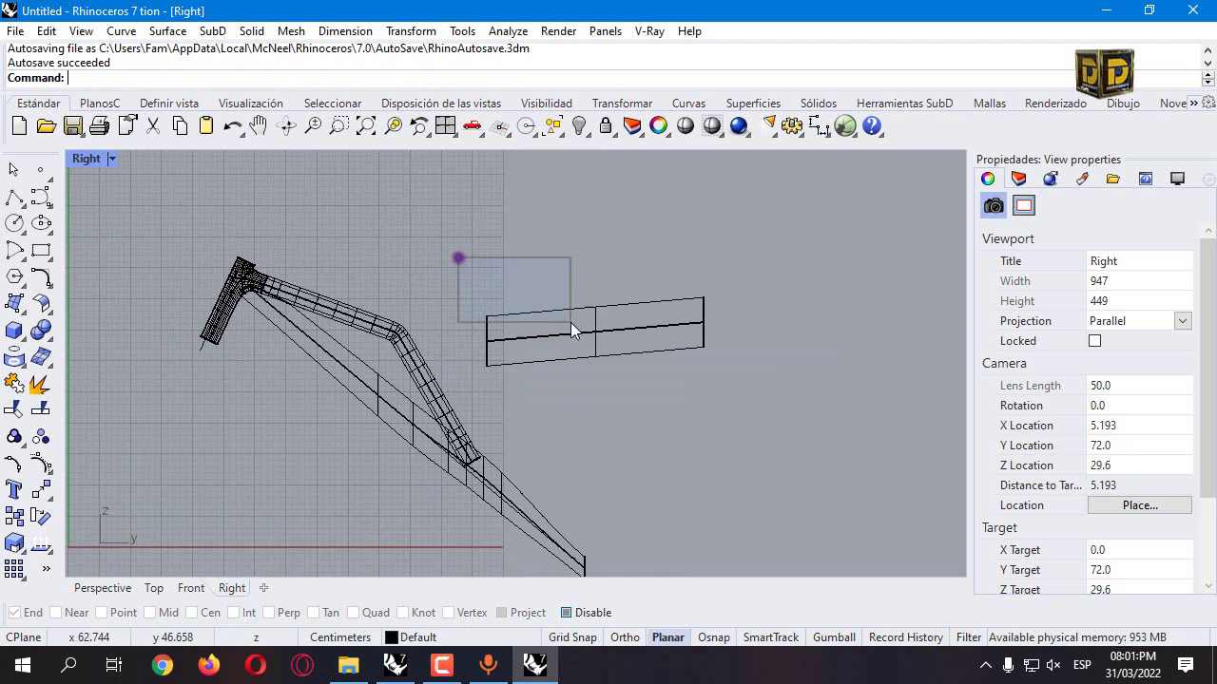
Move the new elliptical tube with its rail line and end ellipse forward so its front end overlaps the frame's bend
left_click_drag(572, 330, 720, 387)
left_click(584, 329)
left_click_drag(462, 276, 681, 408)
left_click_drag(602, 334, 509, 354)
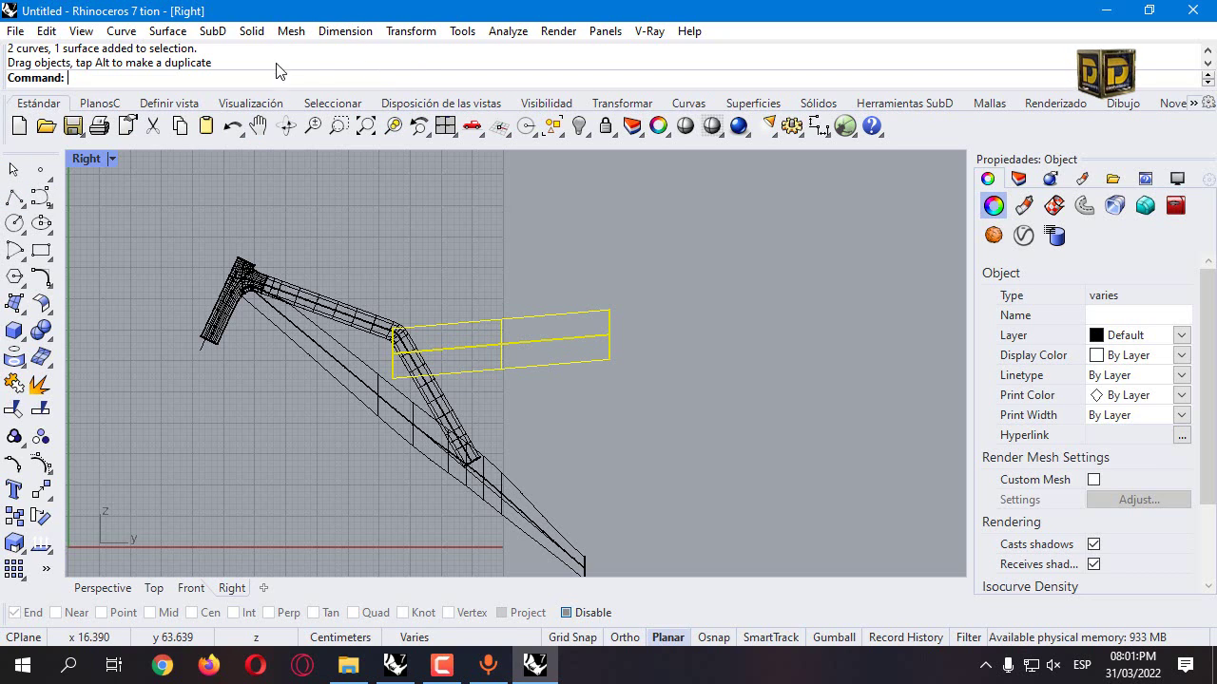
Add a linear dimension from the bend of the frame tube to the rear end of the elliptical tube
left_click(365, 34)
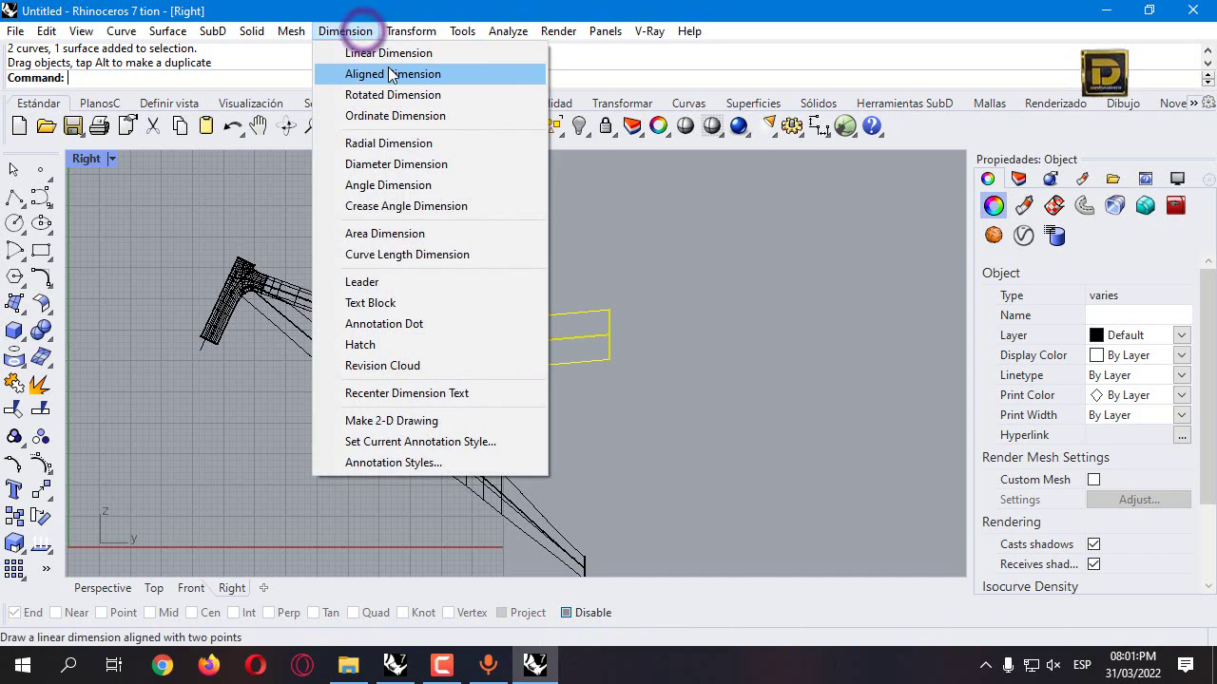
left_click(385, 48)
left_click(402, 330)
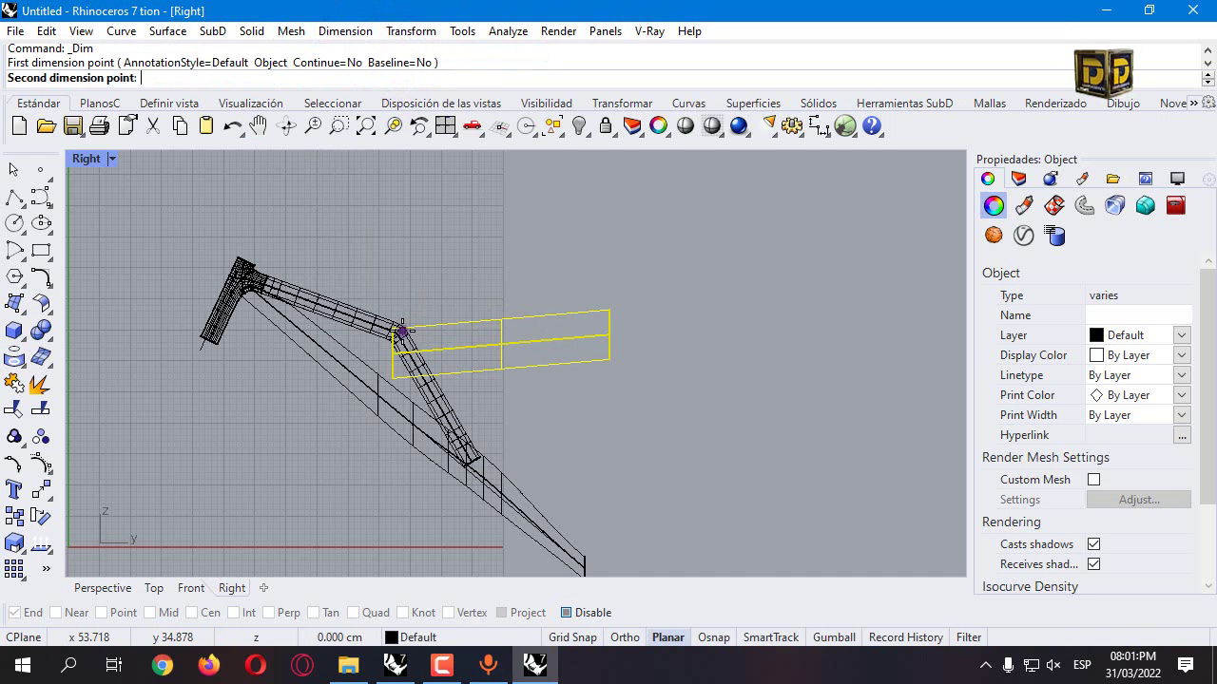
left_click(609, 318)
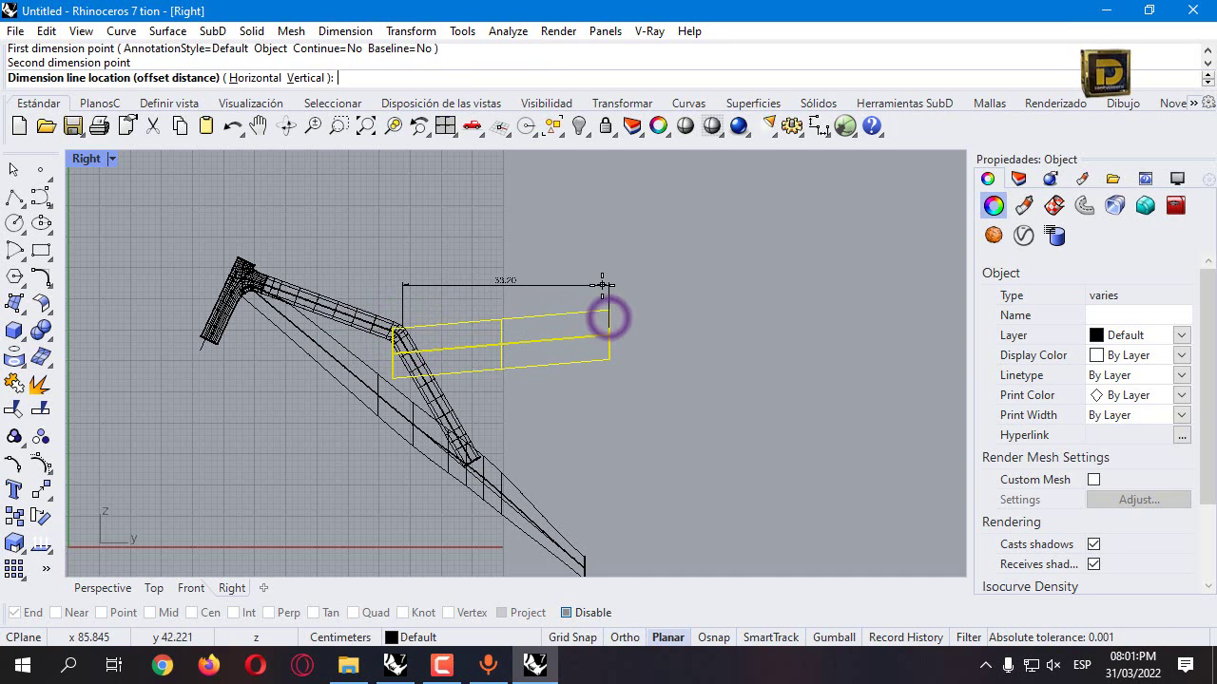
left_click(600, 282)
scroll(524, 279, "up", 5)
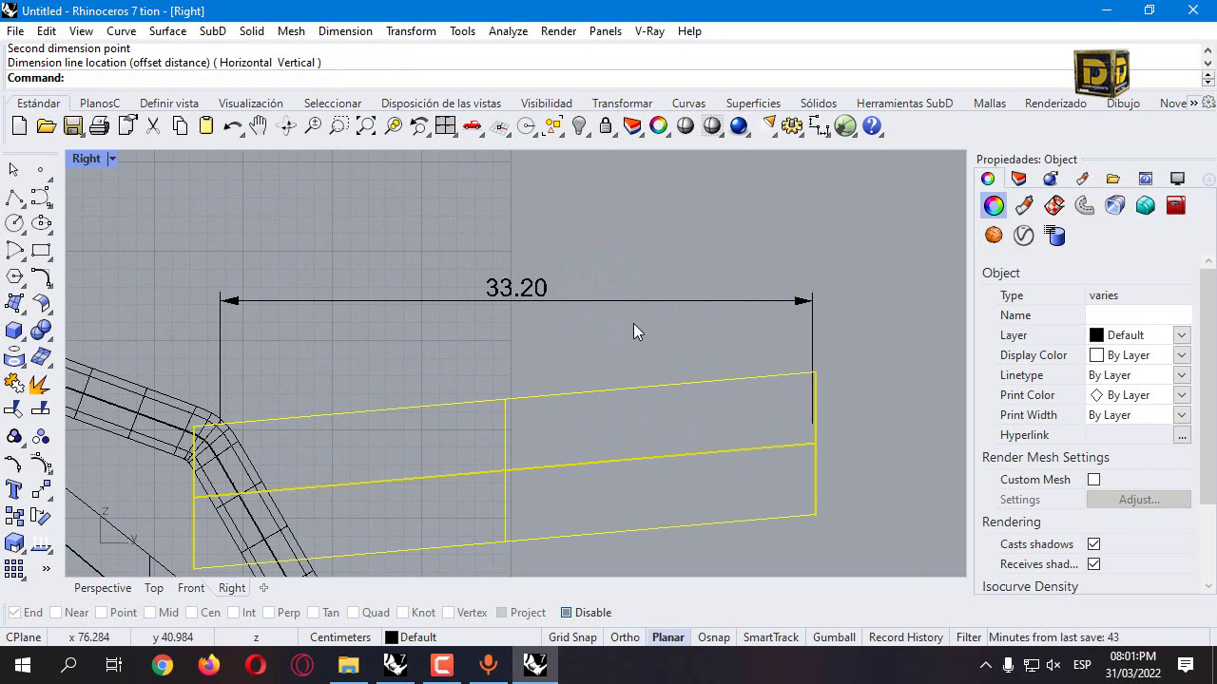
Move the elliptical tube and its rail line 2 cm horizontally toward the front of the frame
left_click_drag(633, 325, 505, 404)
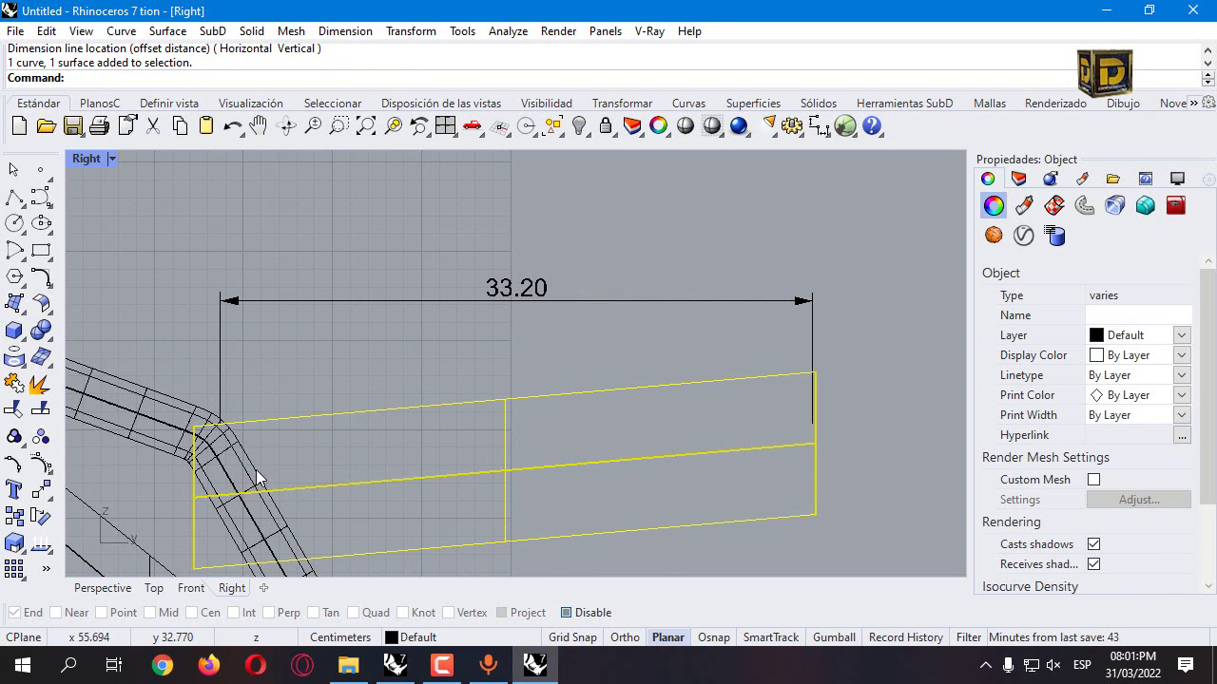
left_click(41, 490)
left_click(397, 482)
type("2")
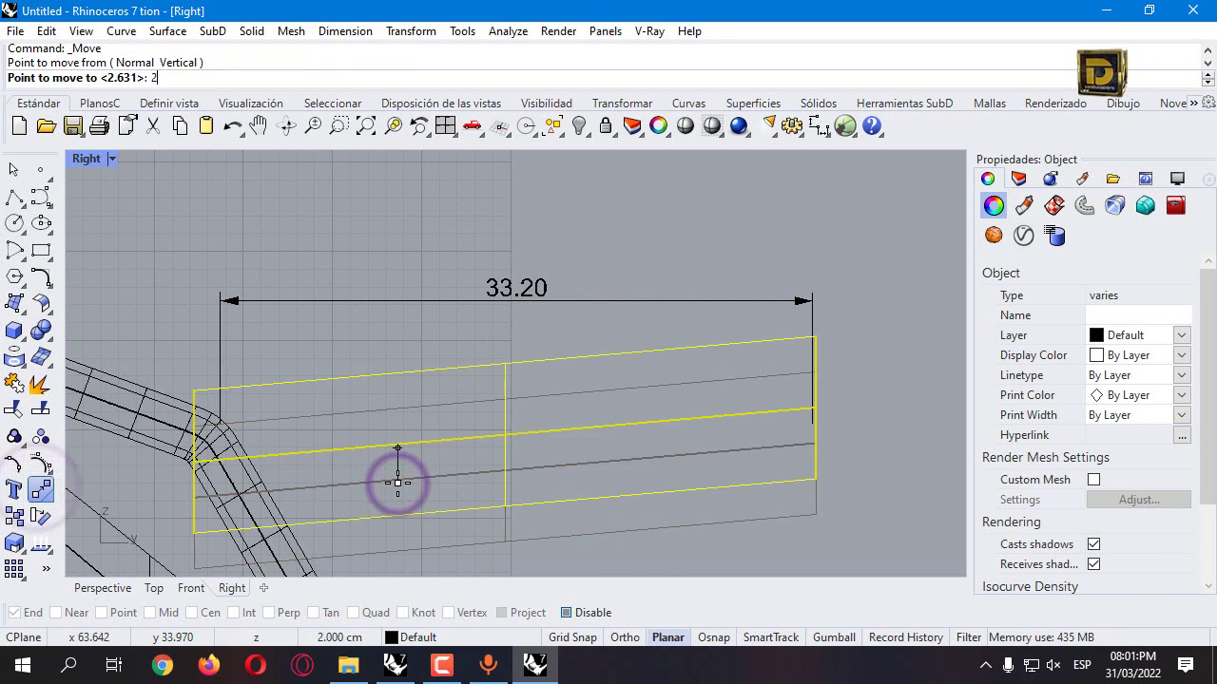
key("Return")
left_click(177, 458)
Delete the linear dimension above the elliptical tube
scroll(378, 395, "down", 3)
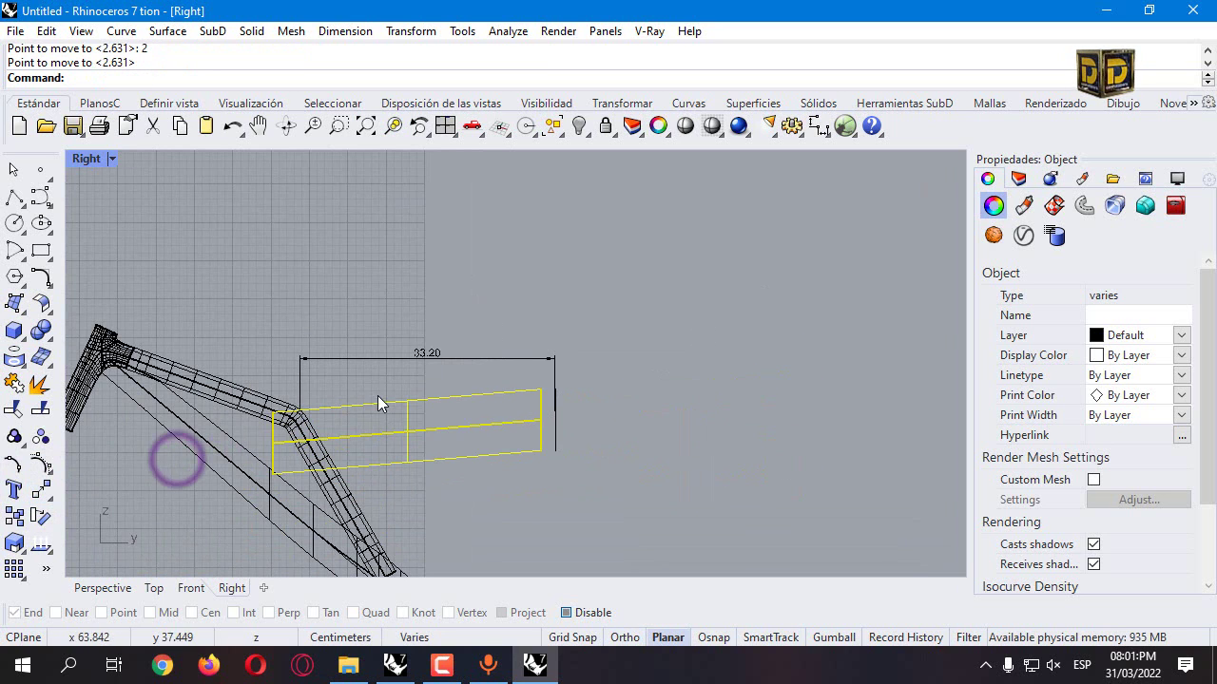
left_click(506, 349)
left_click(550, 360)
key("Delete")
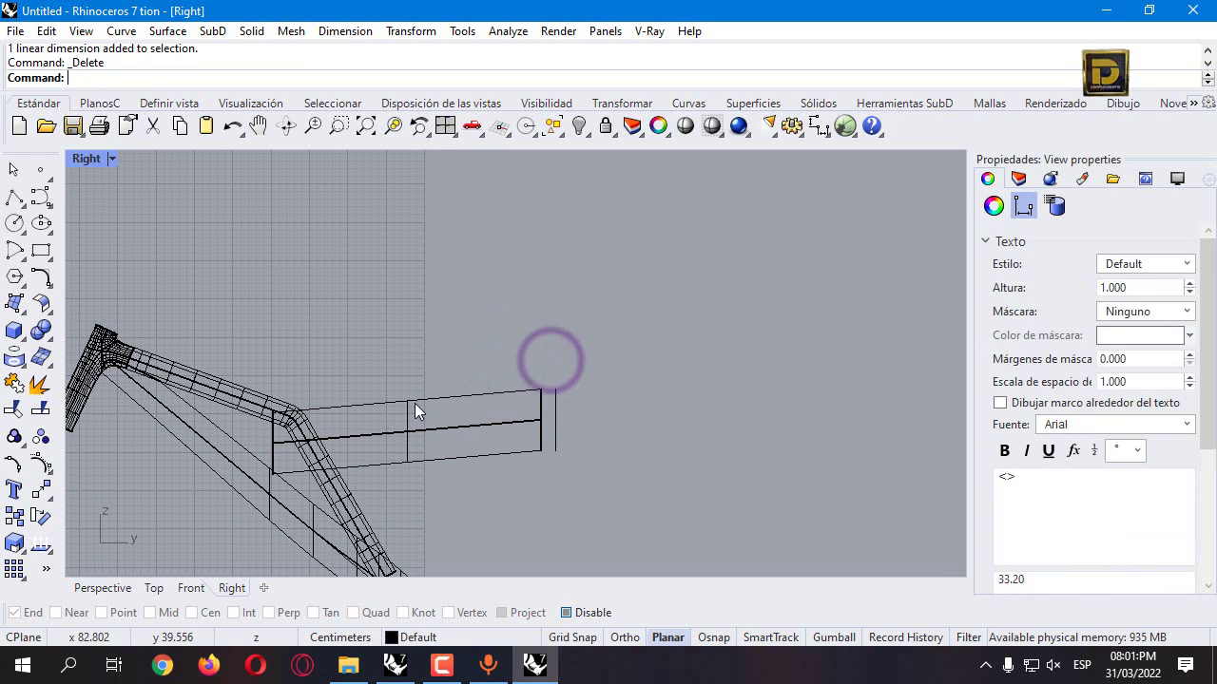
Trim away the elliptical tube and rail line portions that project past the bent frame tube, using the bent tube as cutter
scroll(221, 445, "up", 3)
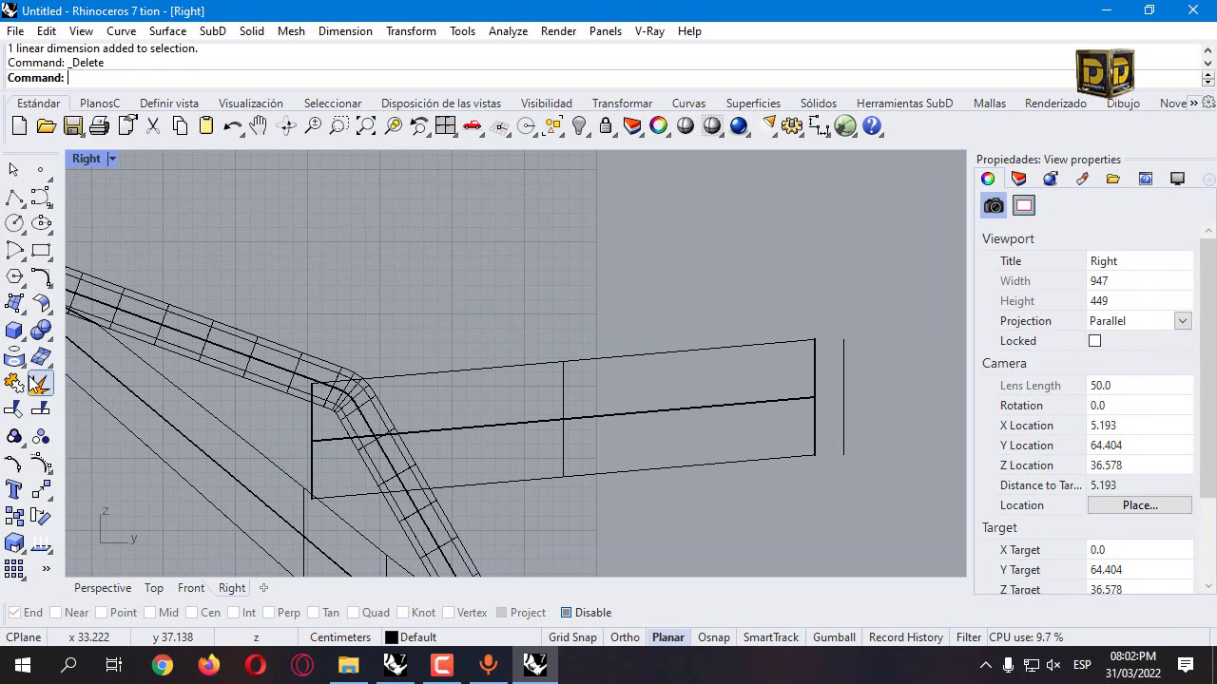
left_click(271, 381)
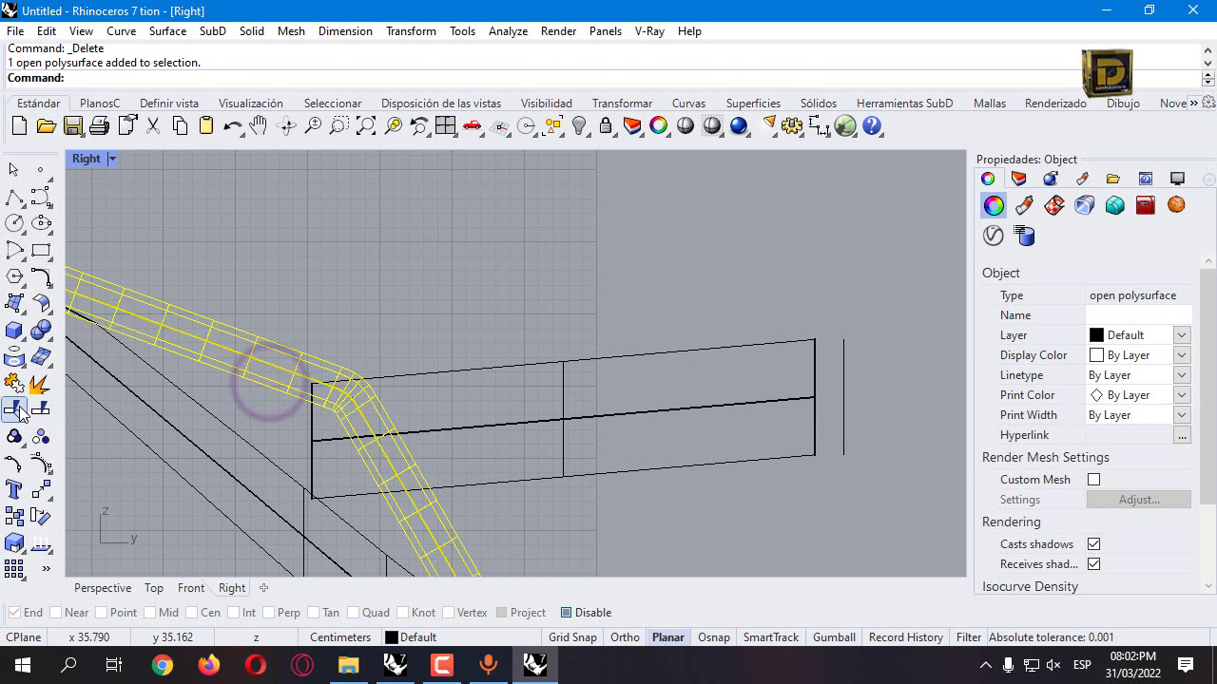
left_click(14, 409)
left_click(312, 458)
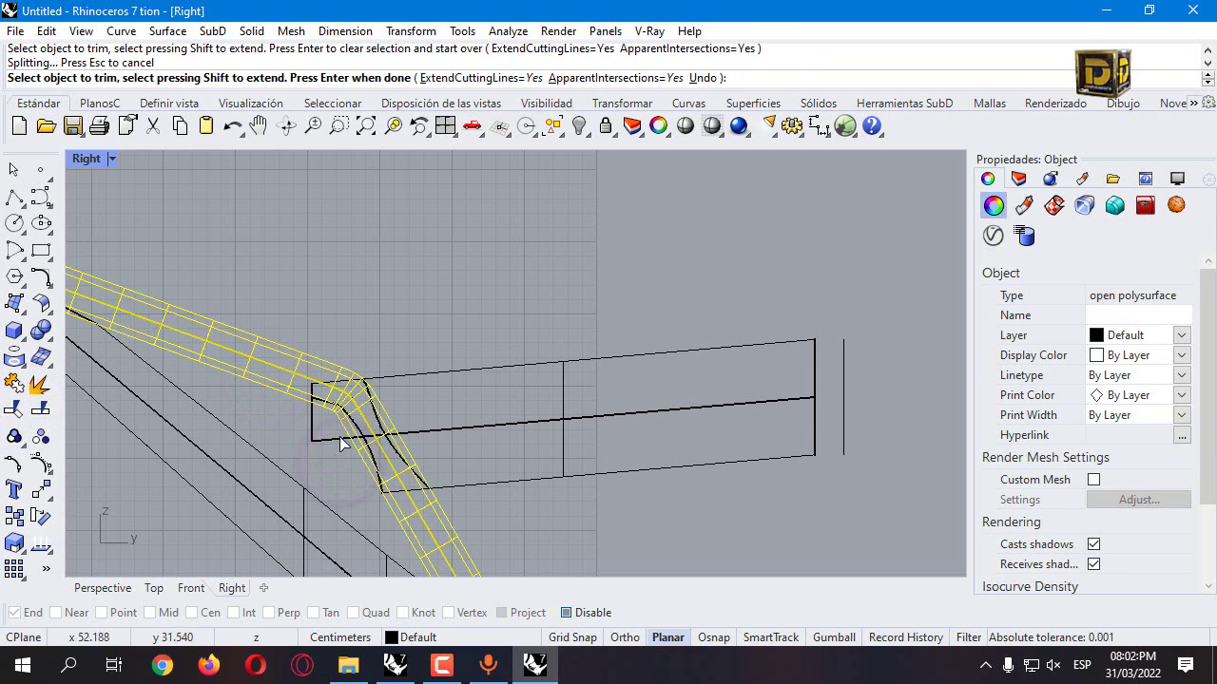
left_click(319, 440)
scroll(310, 395, "up", 3)
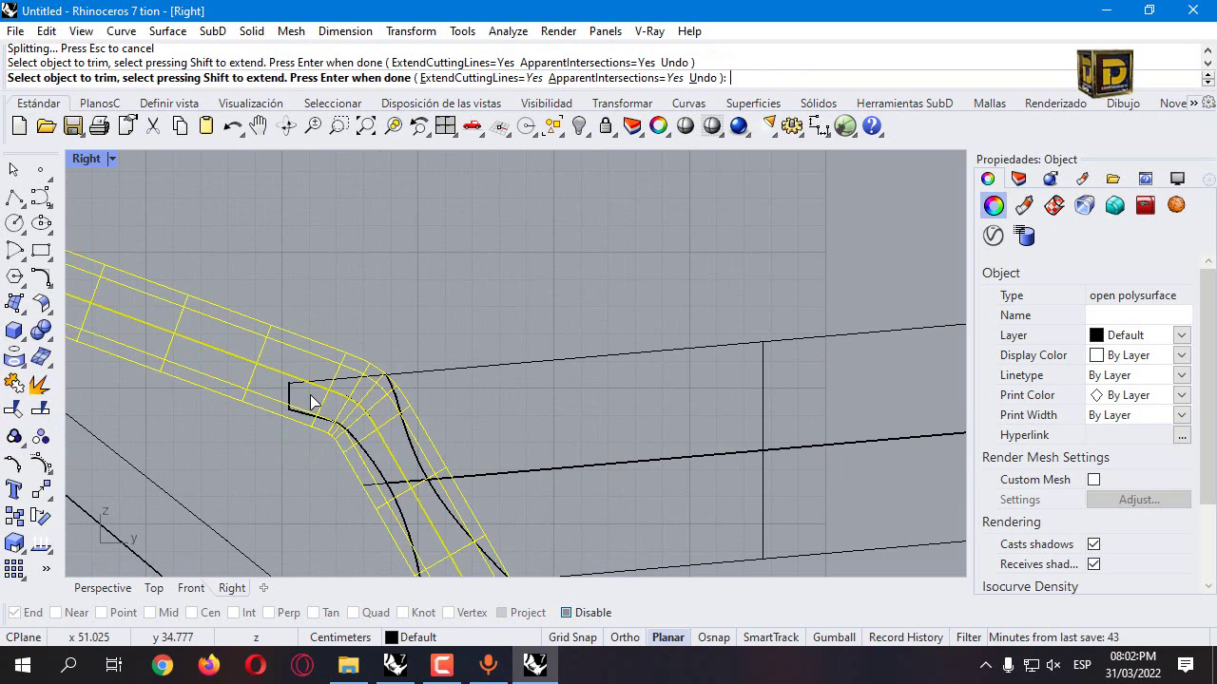
left_click(293, 390)
scroll(420, 388, "down", 3)
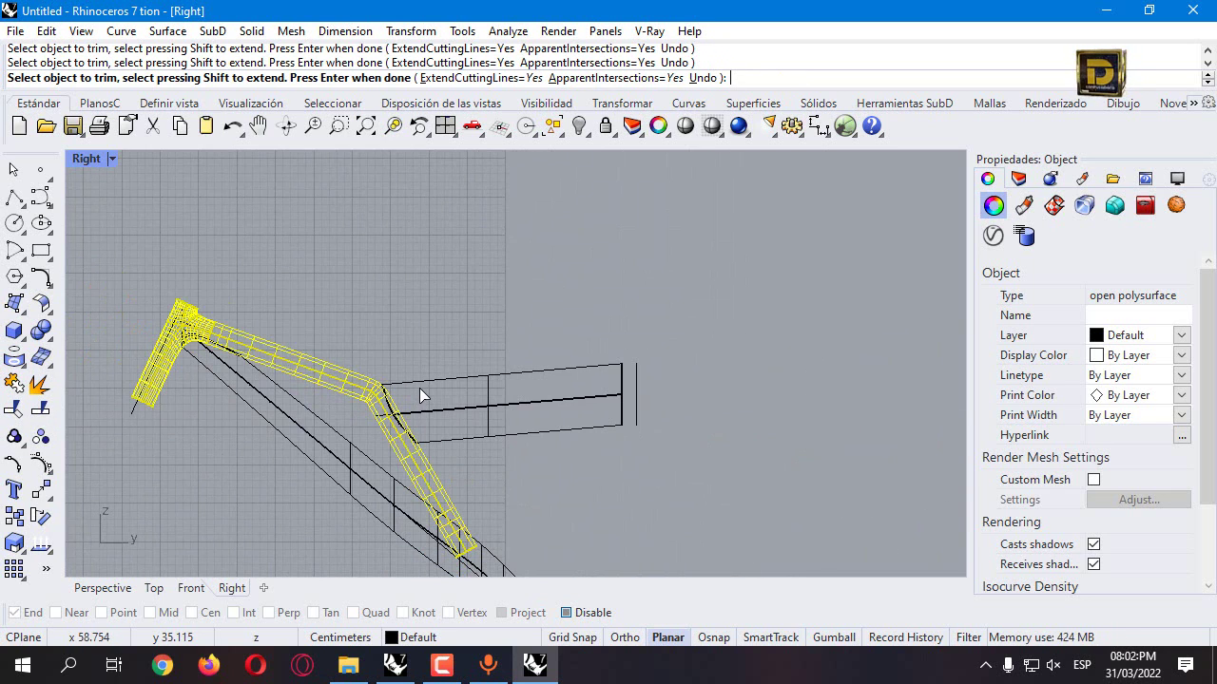
key("Return")
left_click(397, 331)
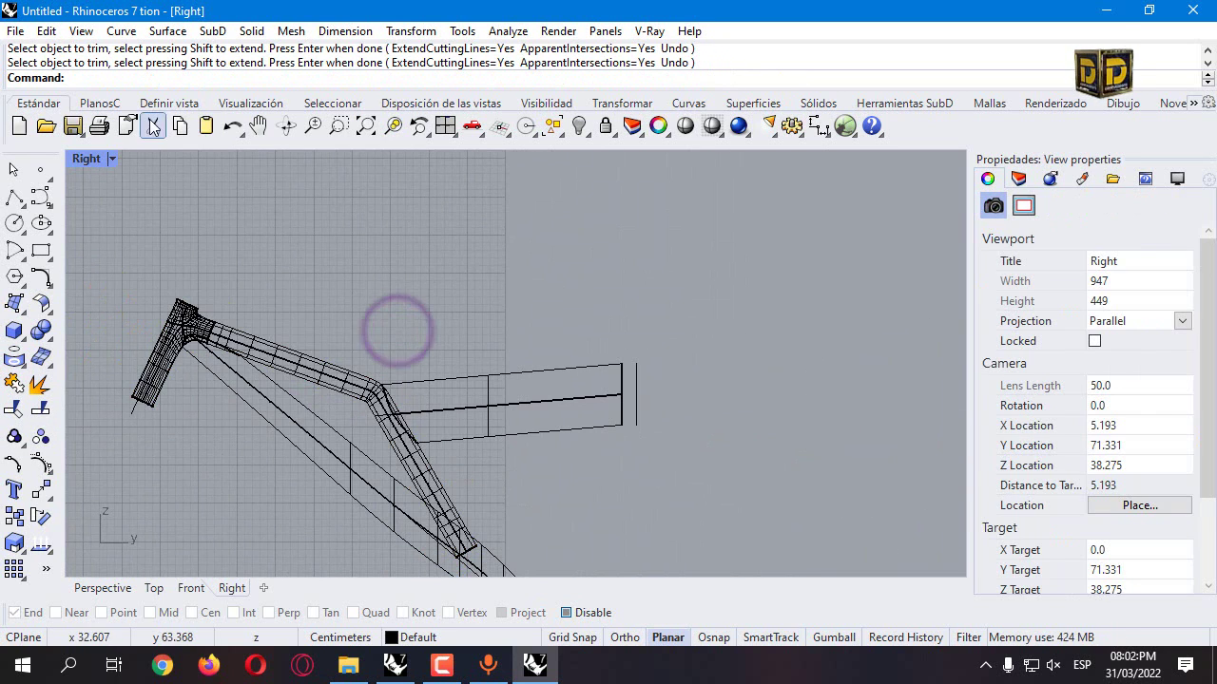
Delete the leftover ellipse behind the elliptical tube's rear end in the Perspective view
double_click(86, 159)
right_click_drag(881, 264, 778, 237)
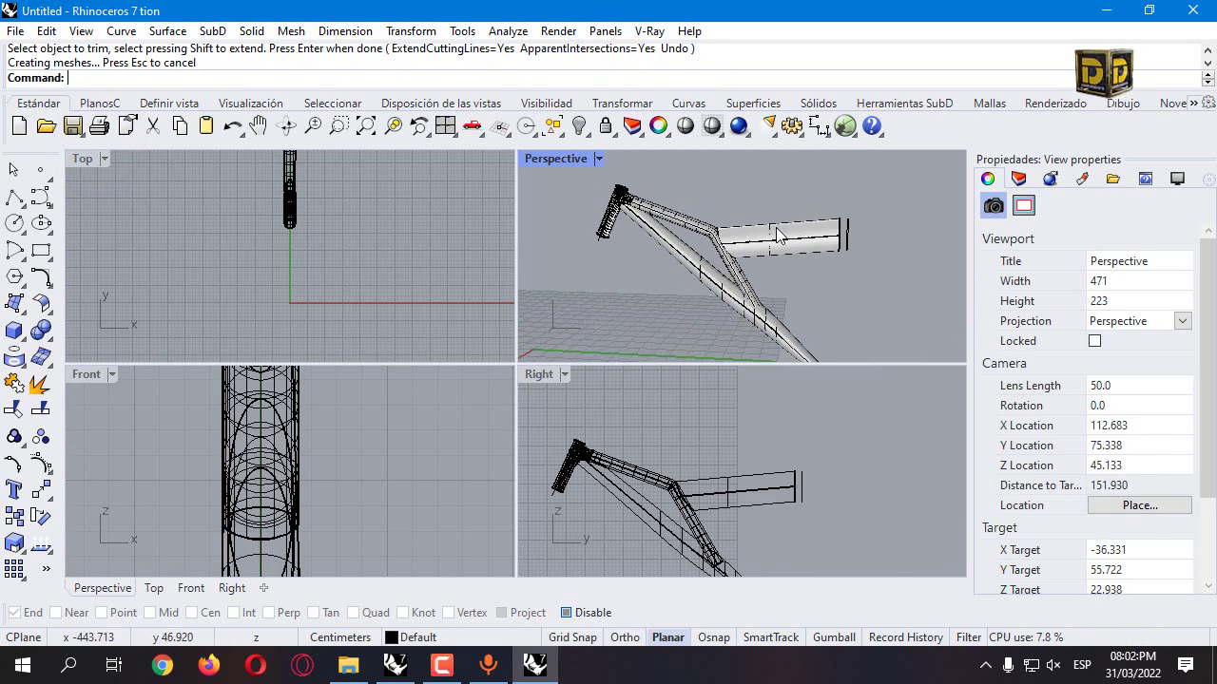
scroll(864, 242, "up", 3)
left_click(839, 230)
key("Delete")
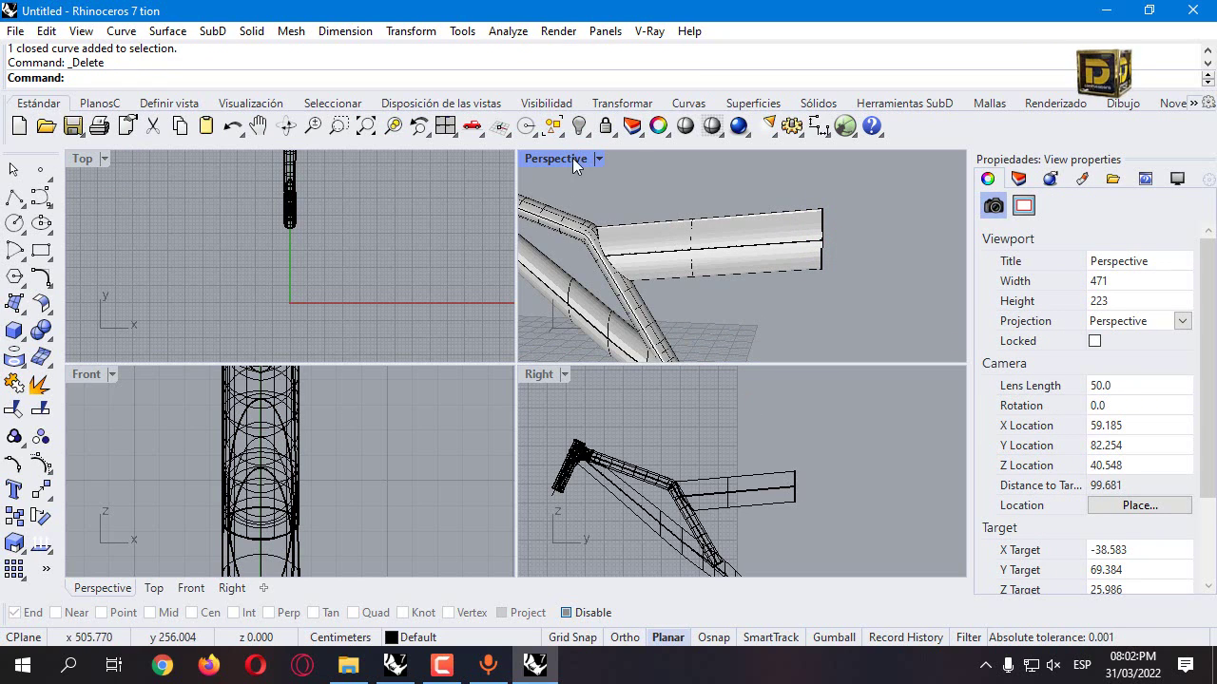
Create a layer named referencfias and set its colour to green
left_click(1017, 179)
left_click(990, 205)
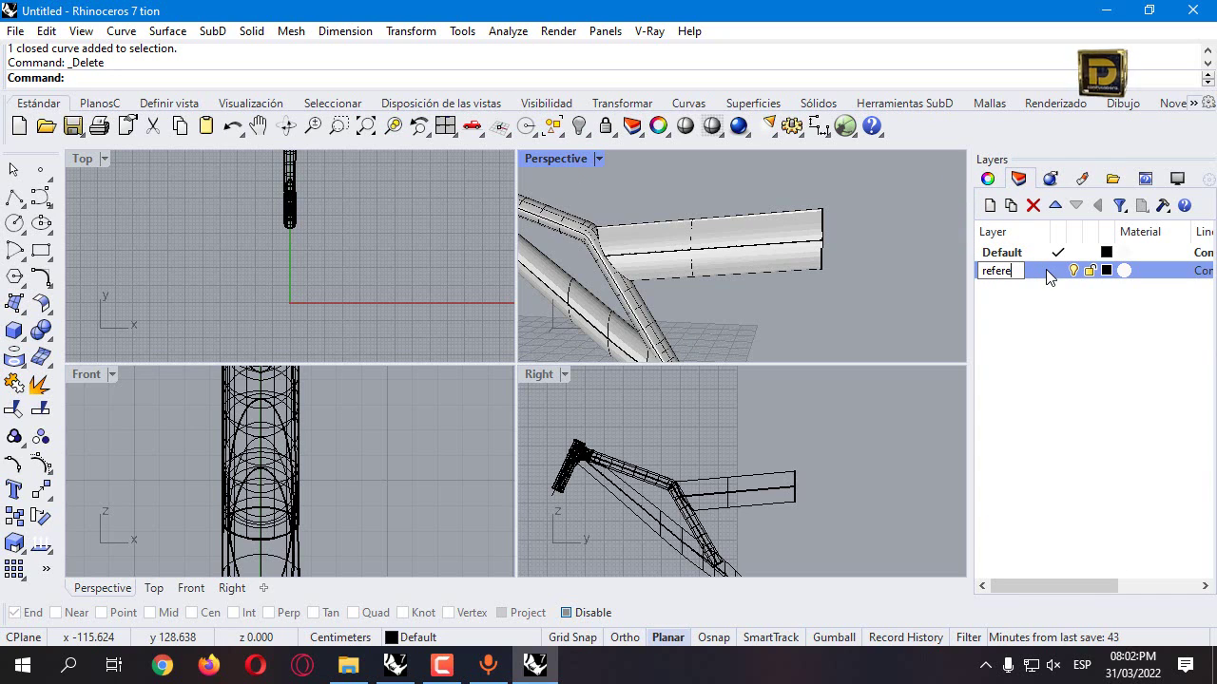
type("referencias")
left_click(1065, 318)
left_click(1105, 270)
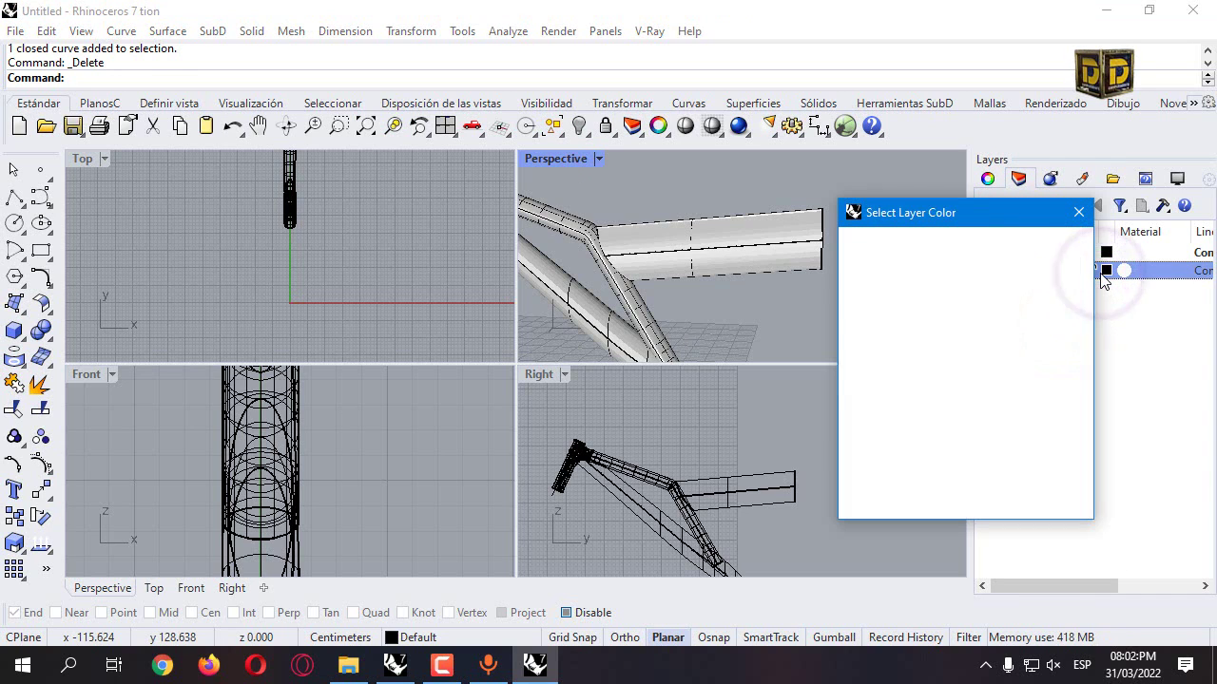
left_click(920, 280)
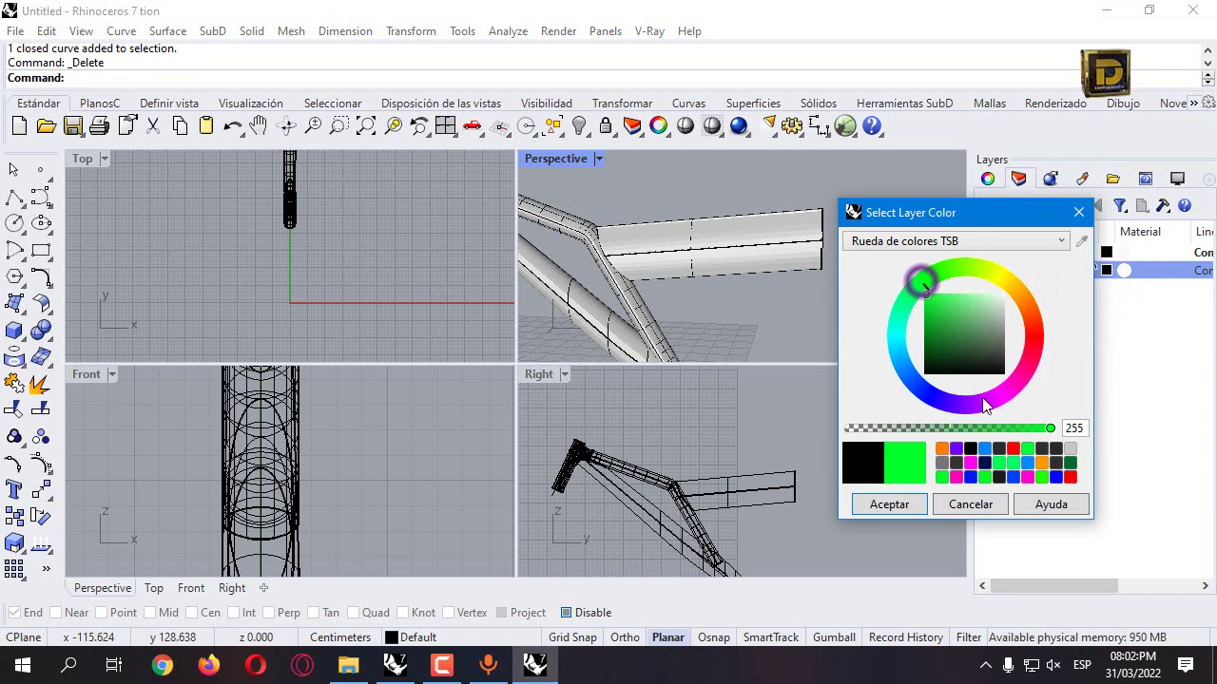
left_click(889, 504)
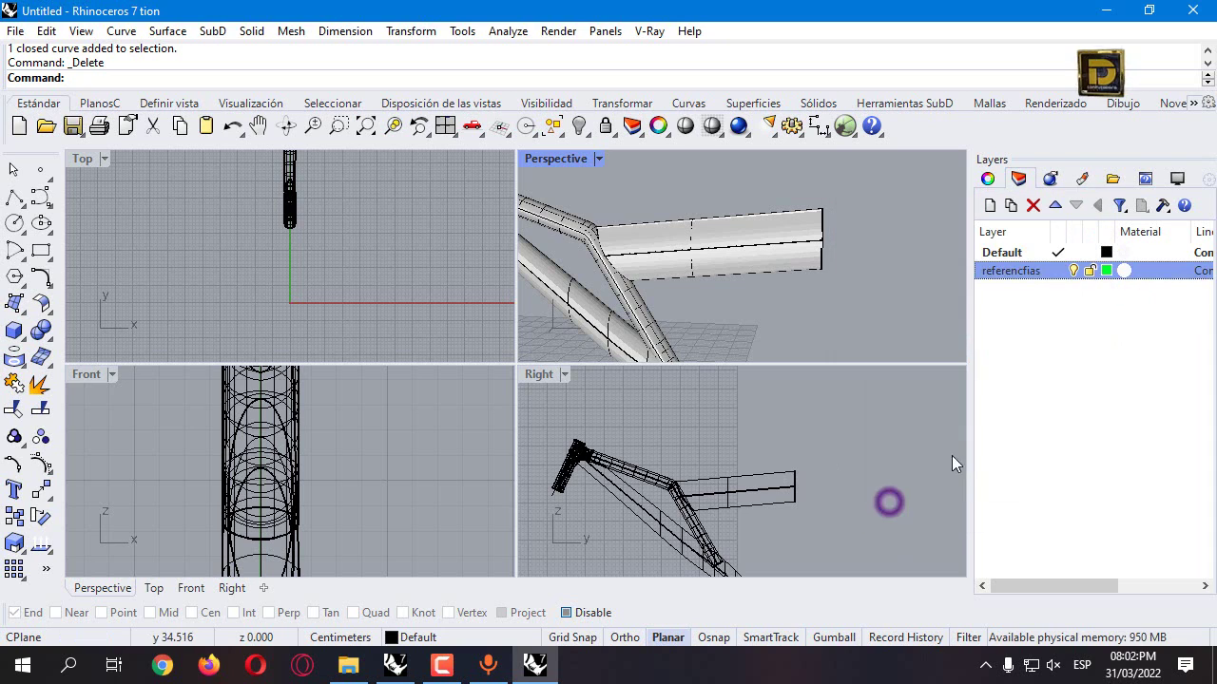
Select all curves in the model, move them to the referencfias layer and hide that layer
left_click(552, 133)
left_click(556, 269)
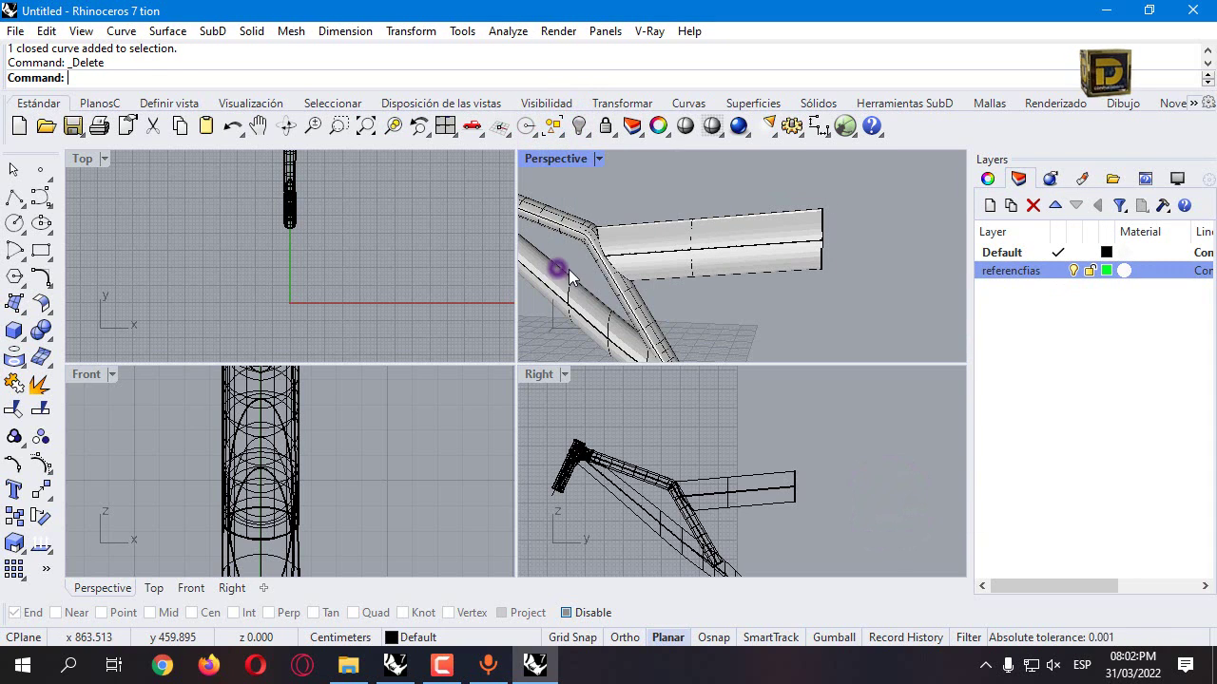
right_click(1038, 276)
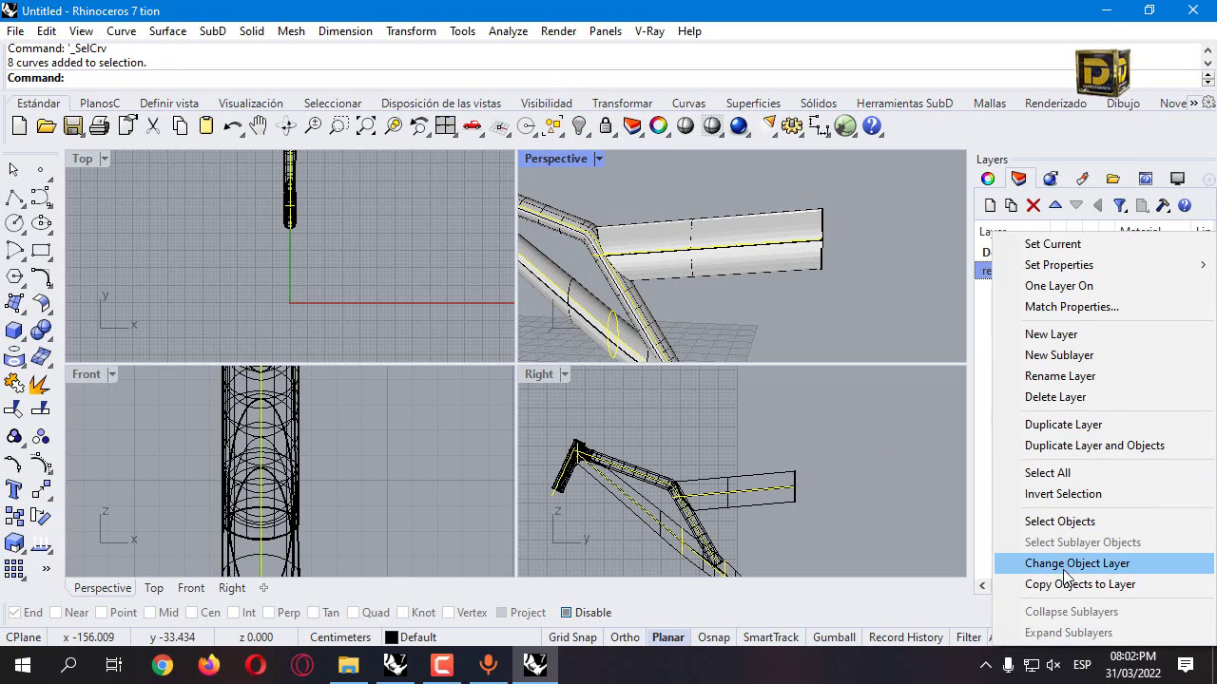
left_click(1063, 568)
left_click(1045, 385)
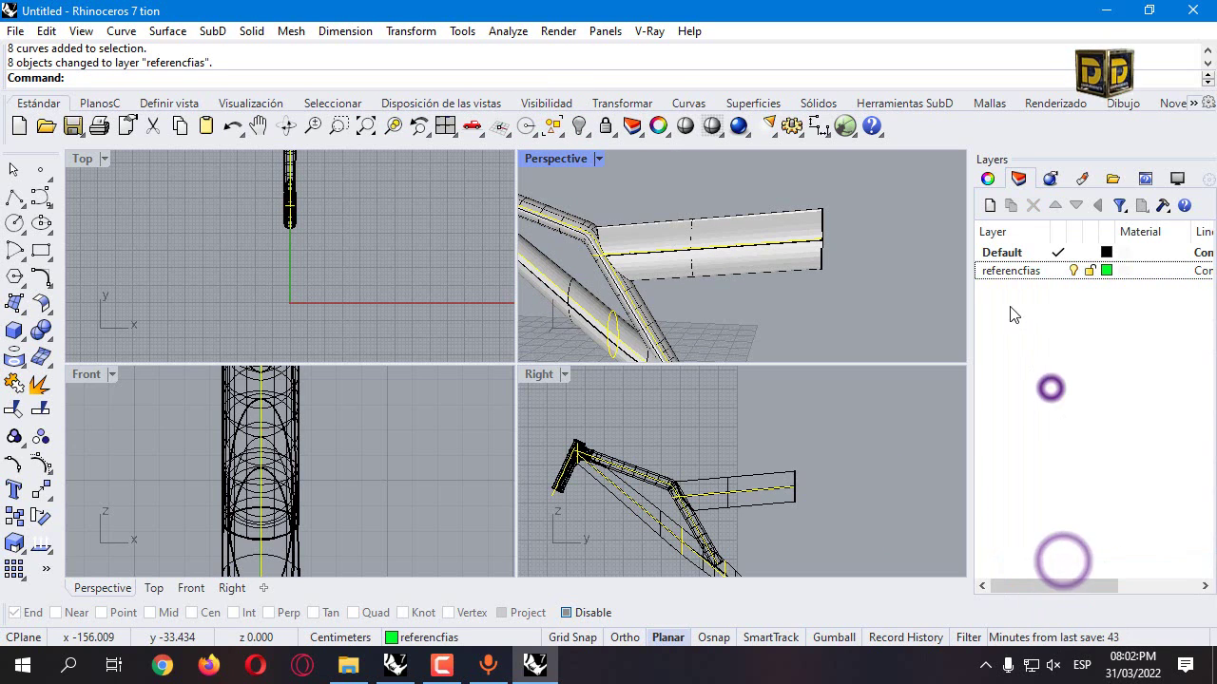
left_click(1074, 273)
scroll(720, 242, "down", 5)
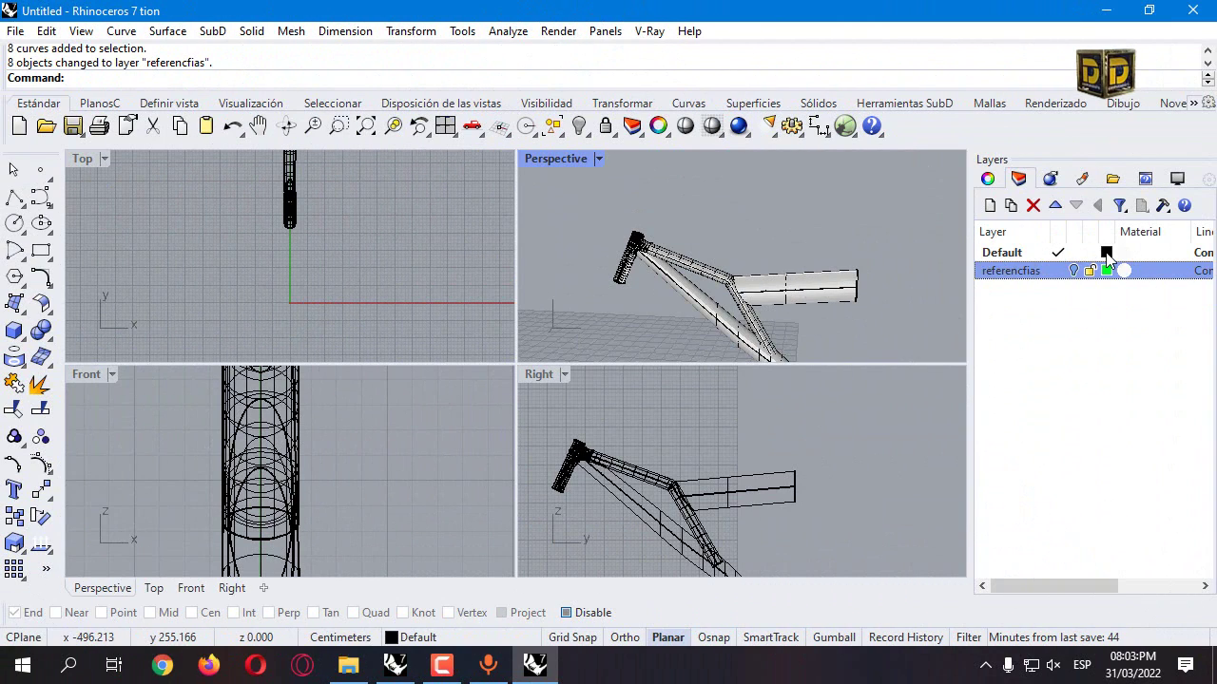
Set the Default layer's colour to dark blue
left_click(1106, 254)
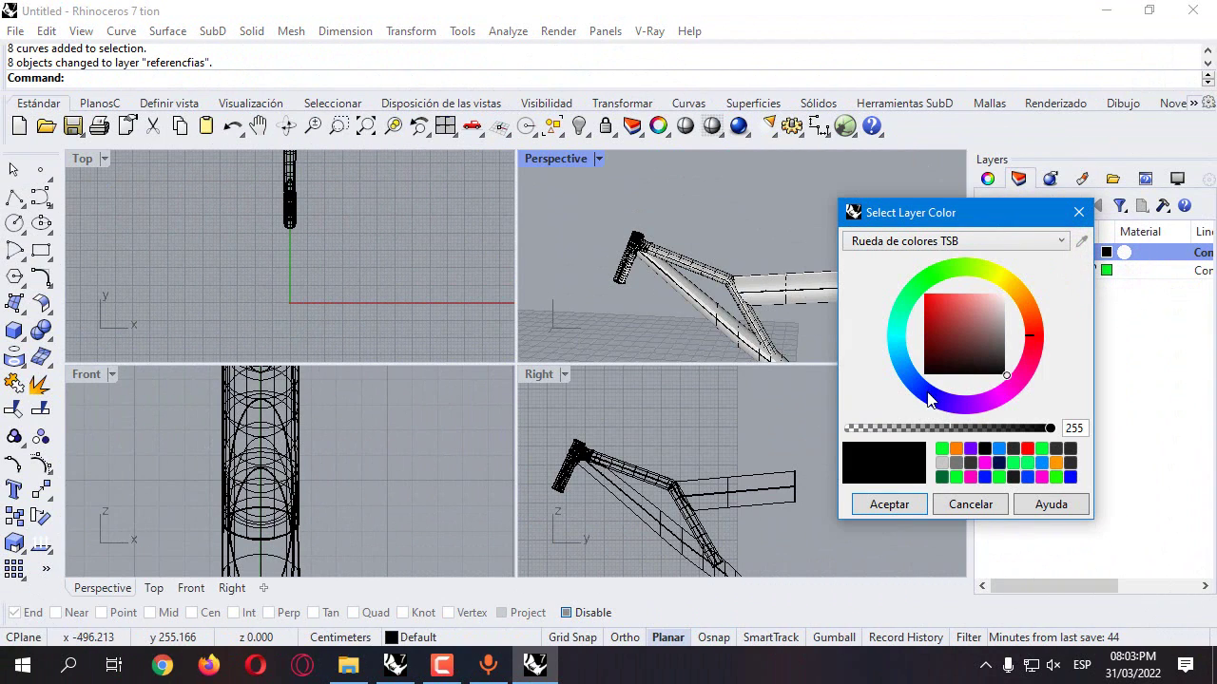
left_click(931, 400)
left_click(927, 324)
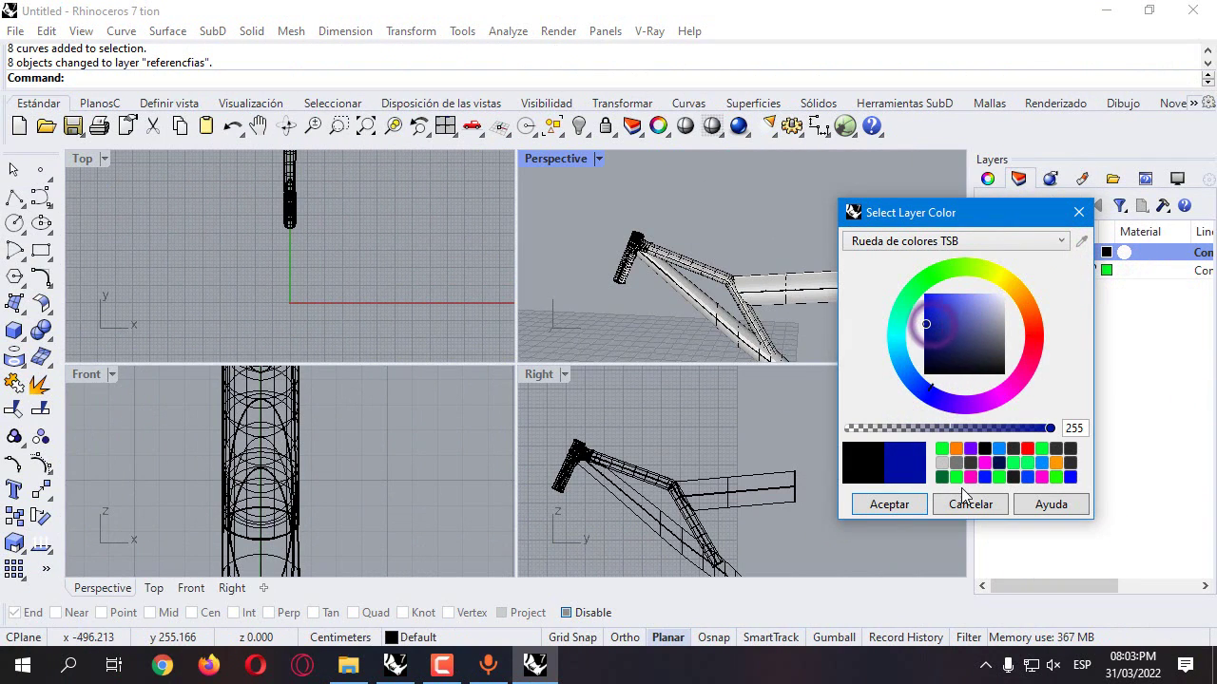
left_click(939, 335)
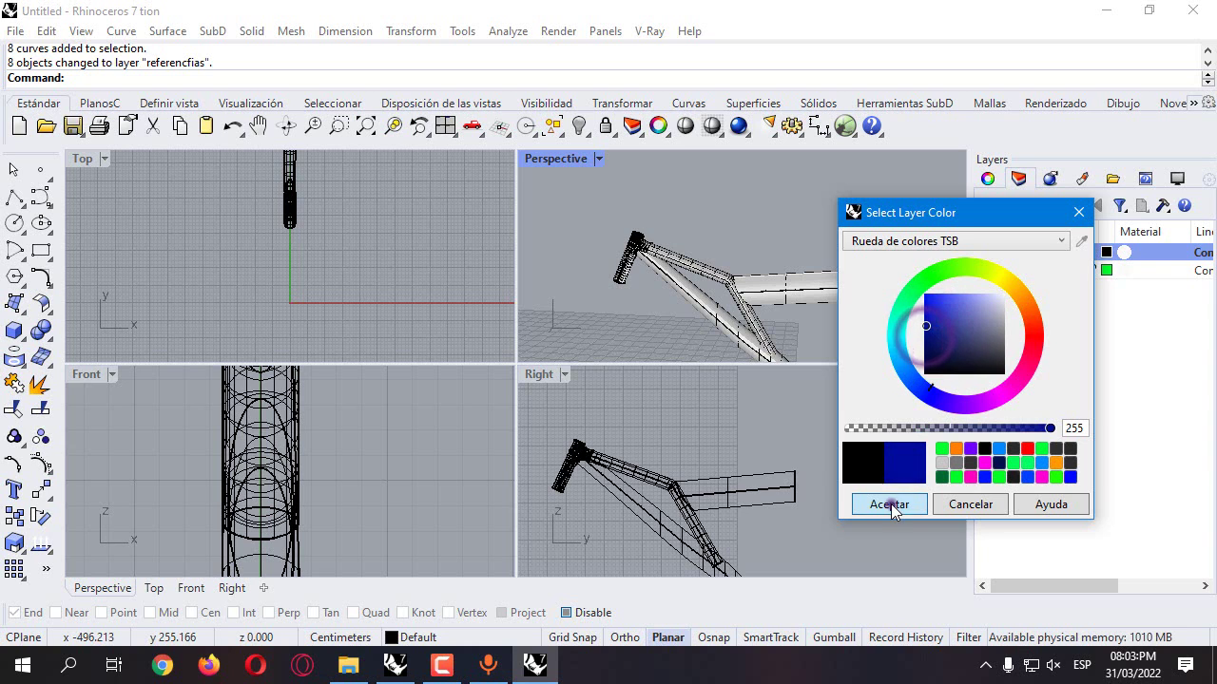
left_click(888, 503)
mouse_move(789, 198)
right_mouse_down()
mouse_move(950, 195)
mouse_move(739, 339)
mouse_move(647, 199)
mouse_move(747, 231)
right_mouse_up()
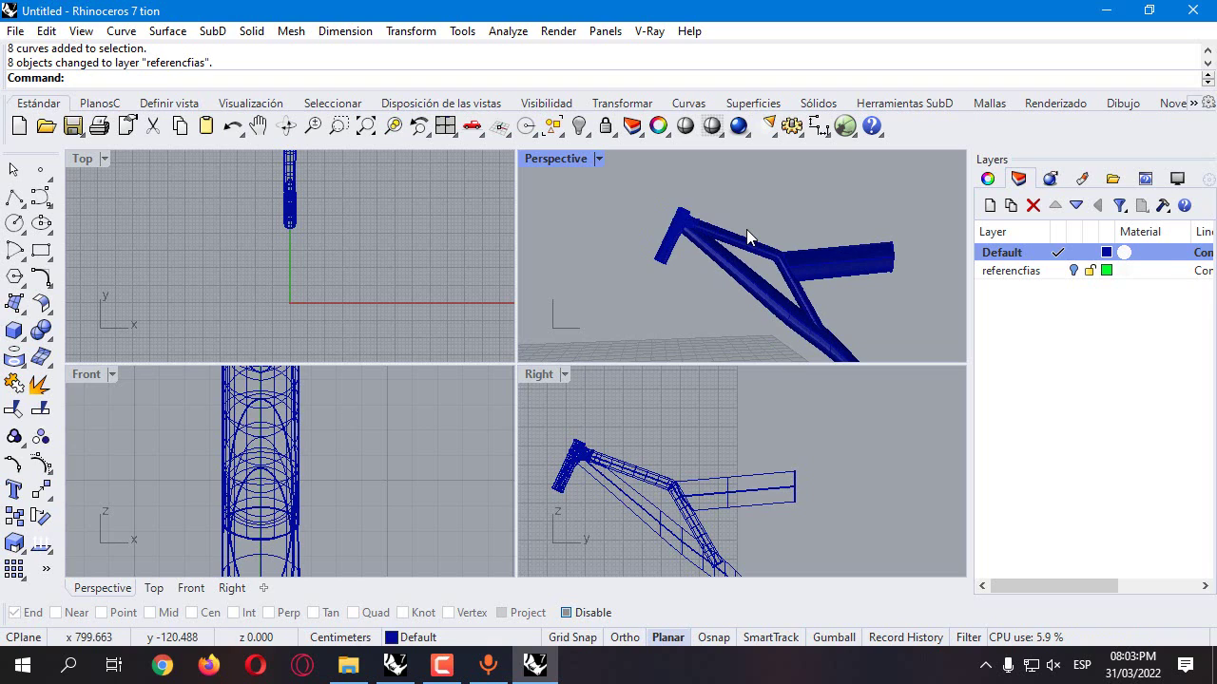